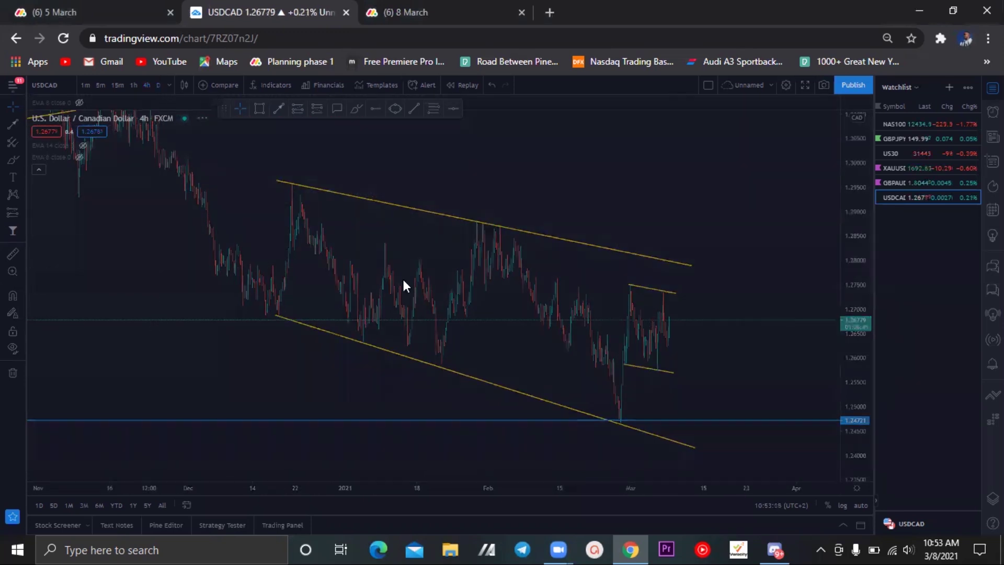
- Switch USDCAD to the daily timeframe and examine the price structure back to the 2018–2019 rising channel
drag(854, 220, 847, 379)
drag(733, 285, 731, 301)
drag(852, 168, 854, 267)
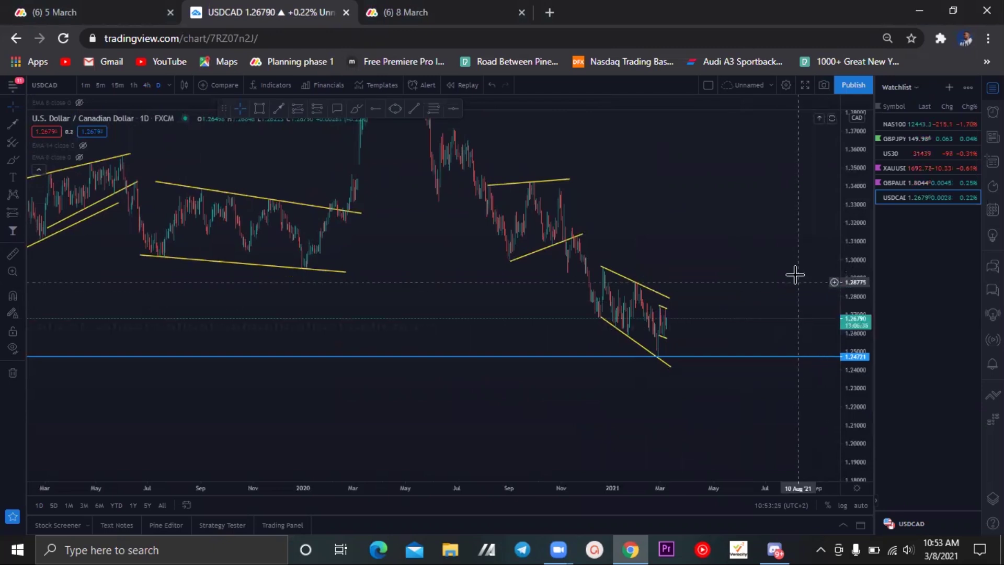
drag(787, 275, 780, 275)
drag(706, 260, 683, 291)
drag(872, 166, 755, 262)
scroll(754, 263, left, 10)
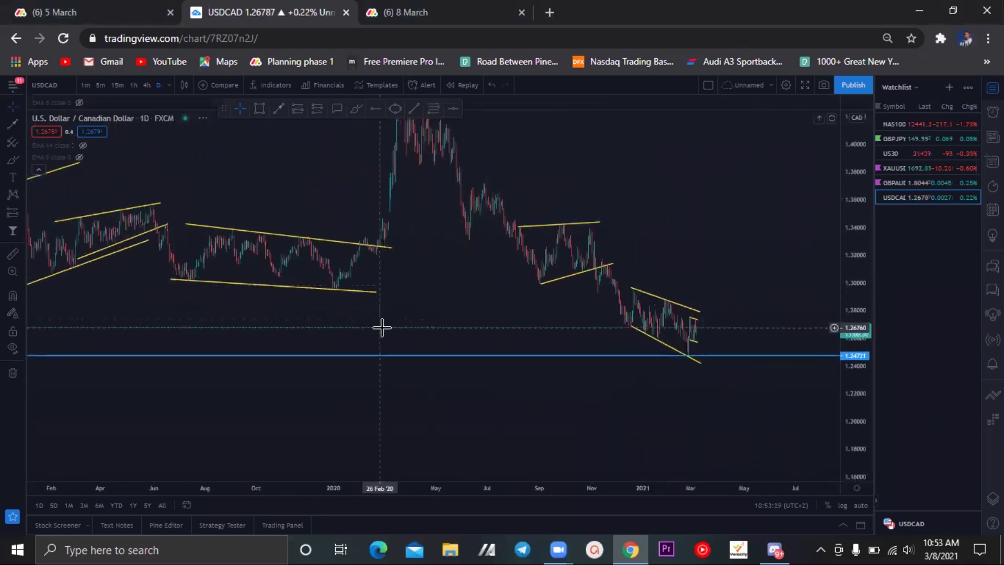
scroll(473, 361, left, 6)
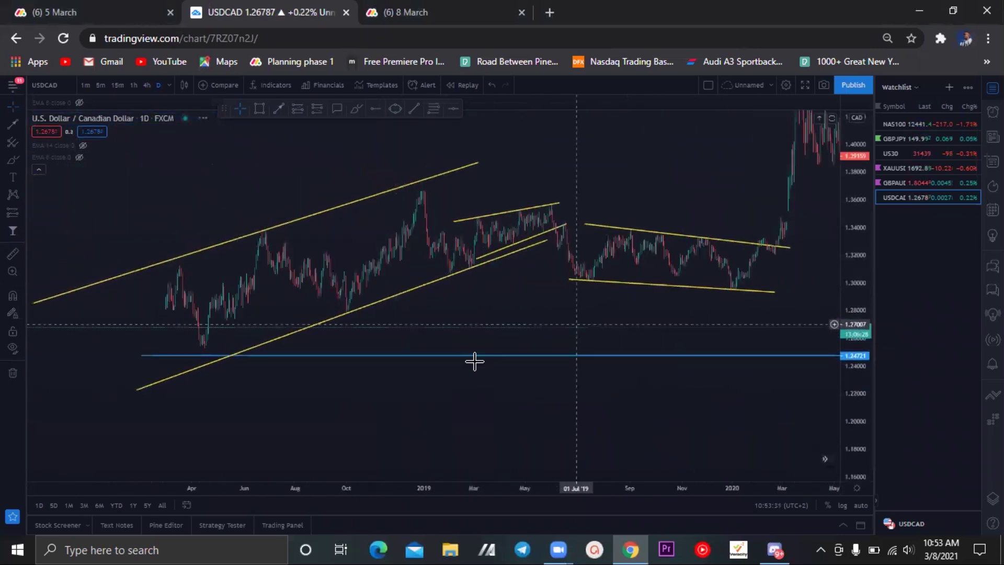
drag(858, 399, 858, 313)
scroll(511, 348, up, 2)
scroll(645, 350, left, 5)
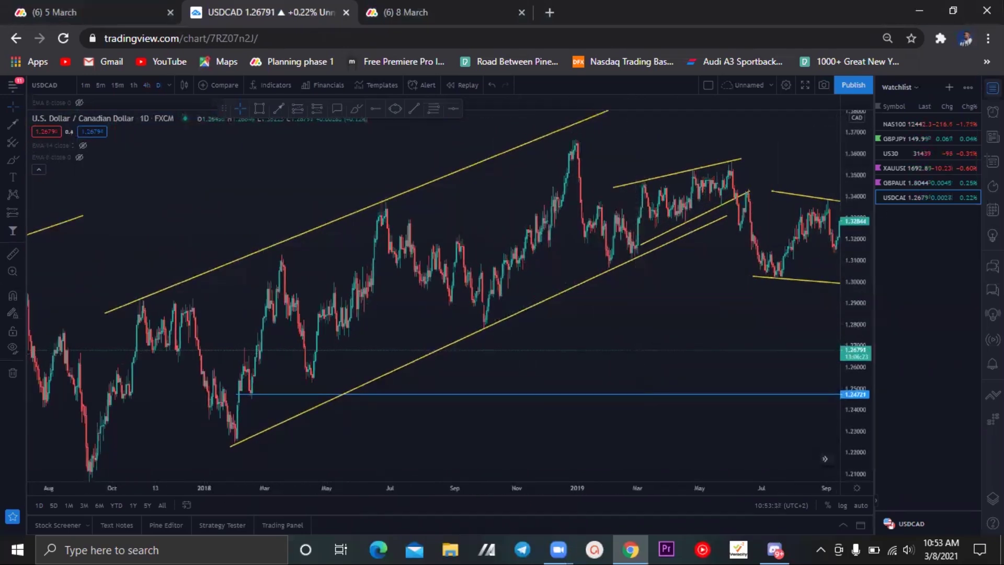
- Hide the watchlist and adjust the far end of the 2018–2019 rising channel's upper trendline
click(993, 88)
drag(746, 314, 616, 333)
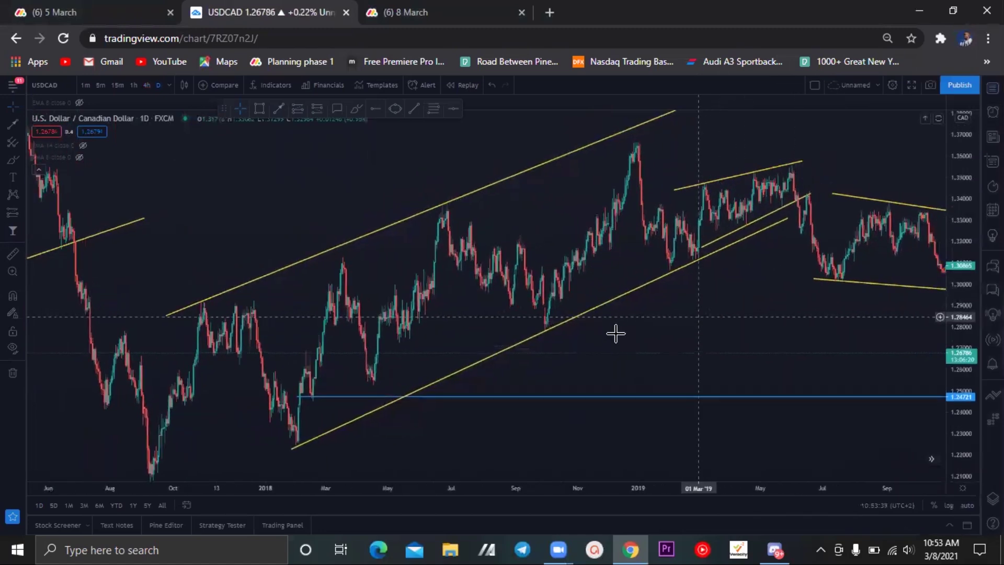
scroll(529, 226, right, 1)
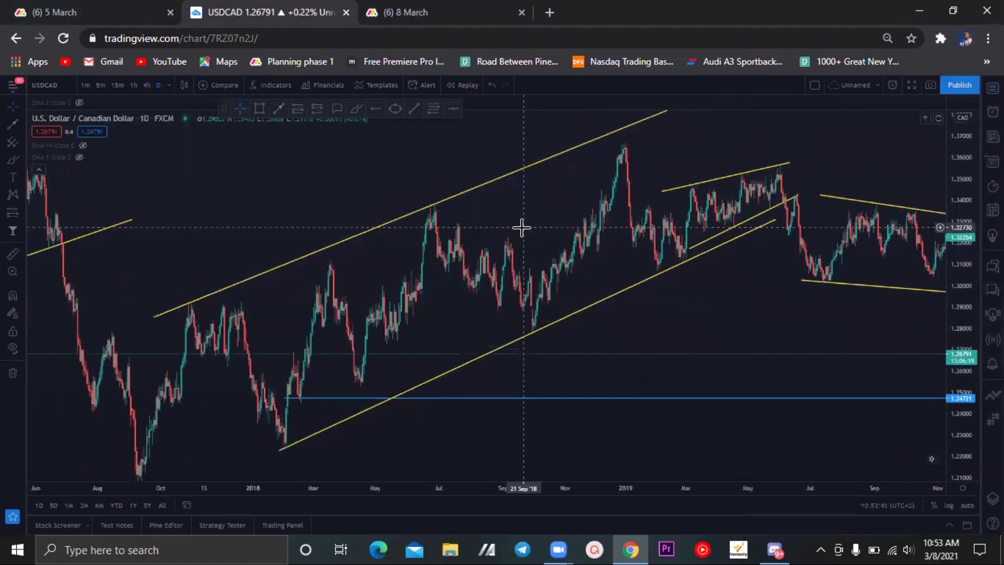
scroll(661, 137, right, 1)
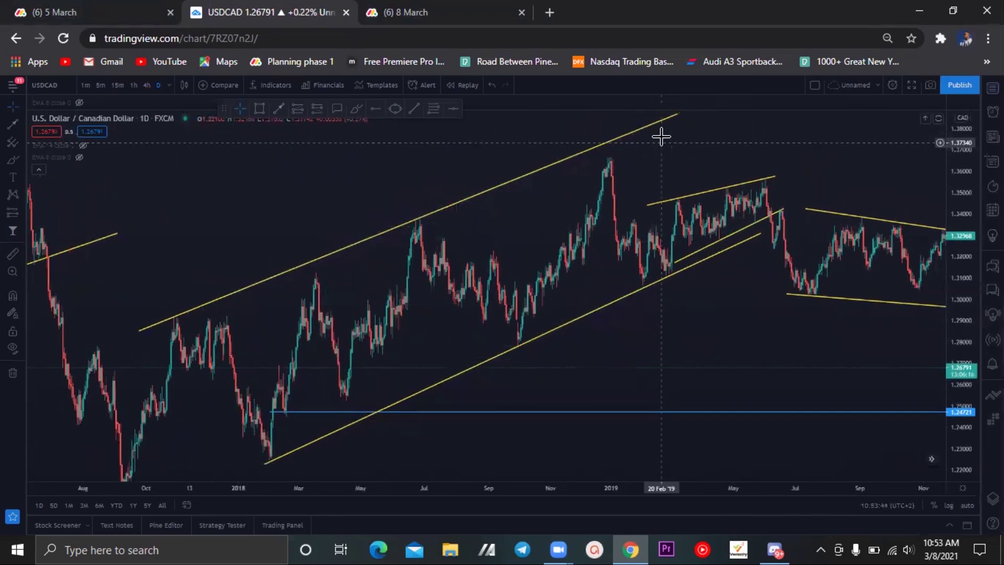
scroll(653, 144, right, 1)
click(658, 137)
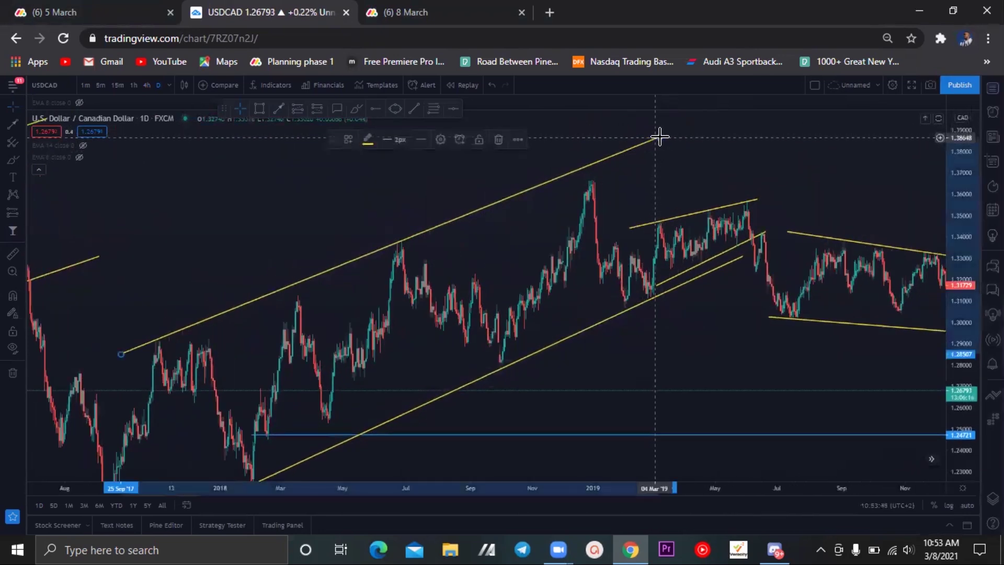
drag(661, 137, 676, 124)
drag(673, 170, 674, 139)
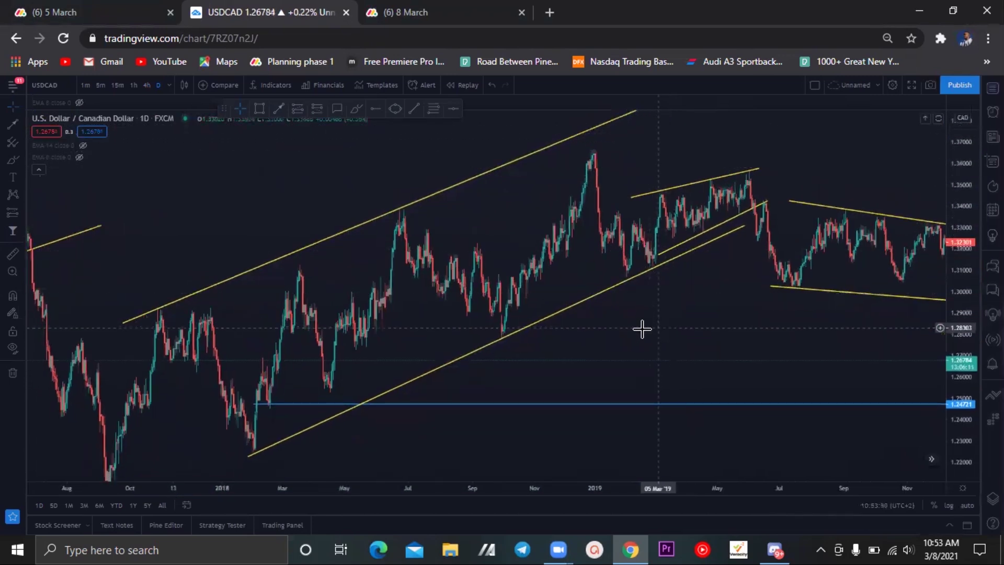
drag(642, 329, 632, 329)
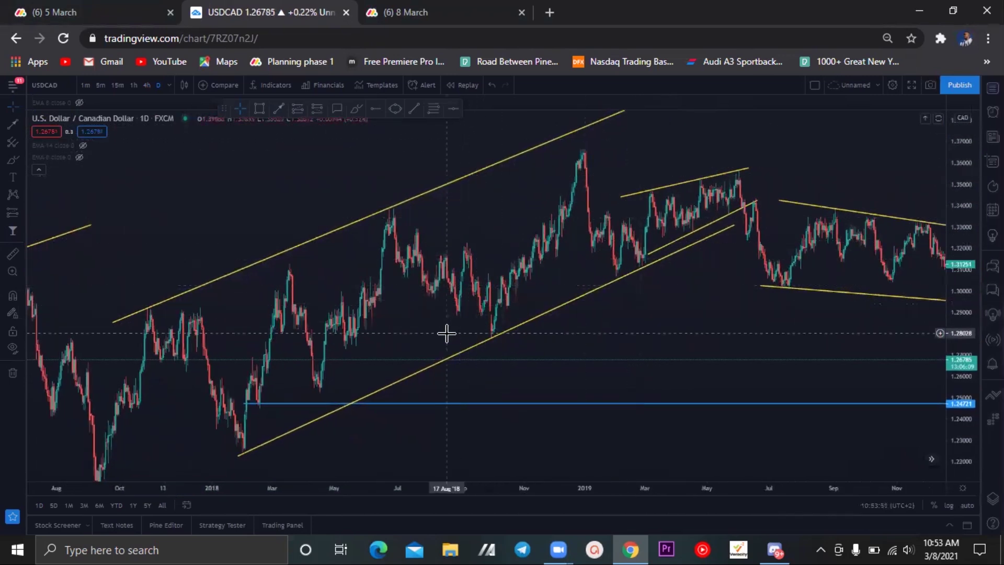
- Circle the price action inside the 2018–2019 rising channel with the brush and delete the marking
scroll(314, 360, right, 2)
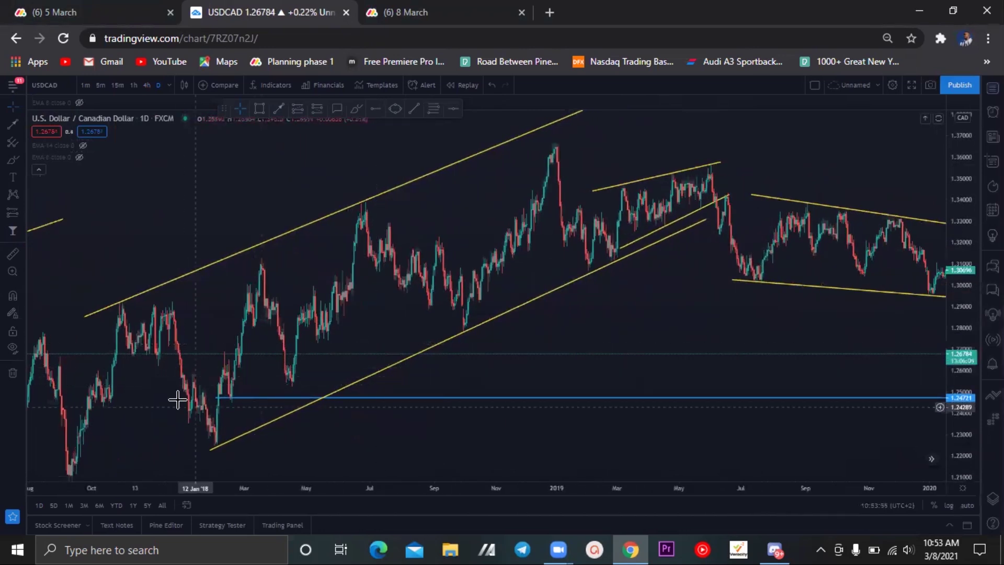
click(356, 109)
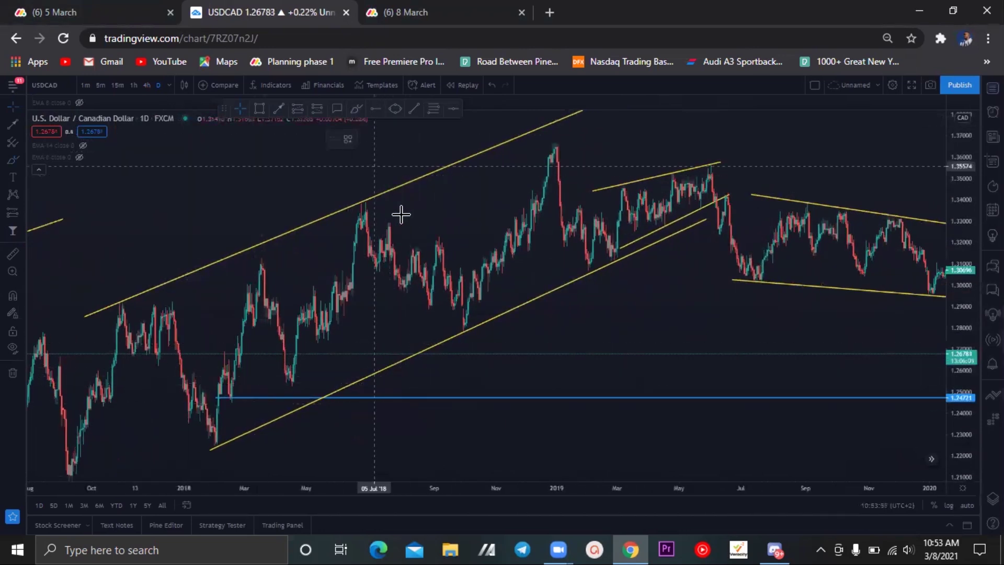
mouse_move(612, 128)
mouse_down()
mouse_move(398, 167)
mouse_move(238, 285)
mouse_up()
mouse_move(290, 357)
mouse_down()
mouse_move(599, 268)
mouse_move(580, 144)
mouse_up()
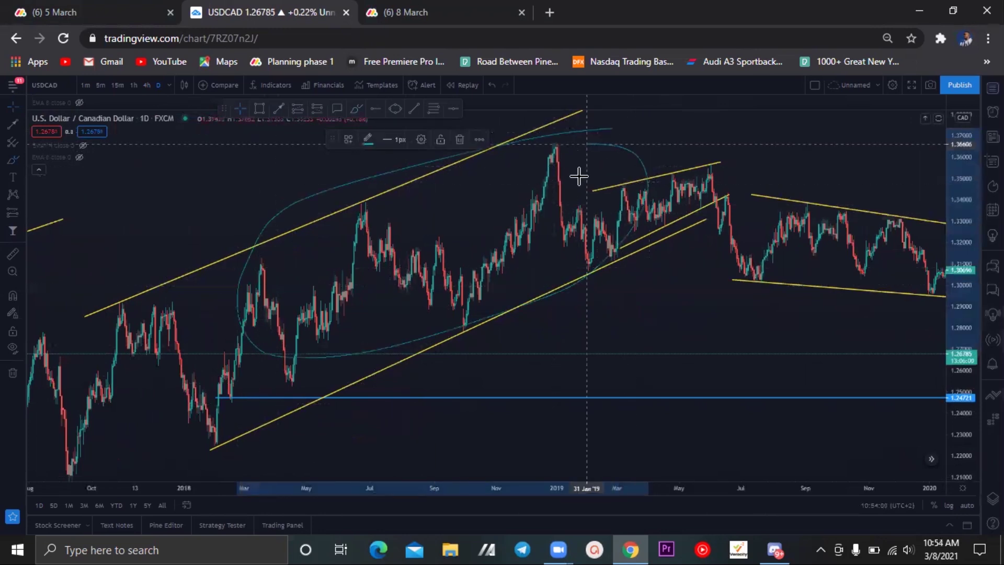
click(459, 140)
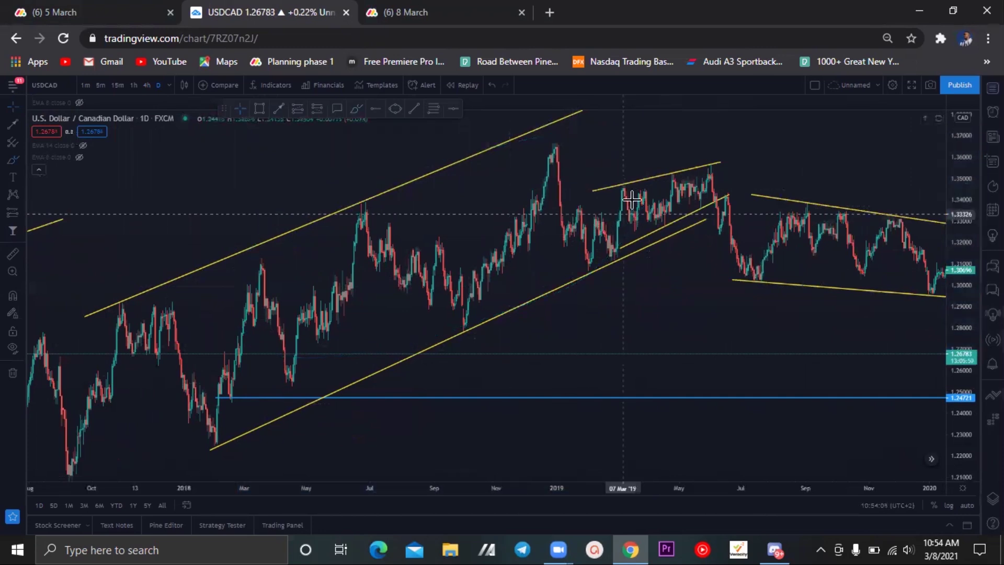
- Circle the smaller rising pattern of March–June 2019, trace its swings and breakdown with the brush, and delete both markings
mouse_move(716, 157)
mouse_down()
mouse_move(643, 161)
mouse_move(601, 198)
mouse_move(704, 220)
mouse_move(712, 179)
mouse_up()
click(460, 140)
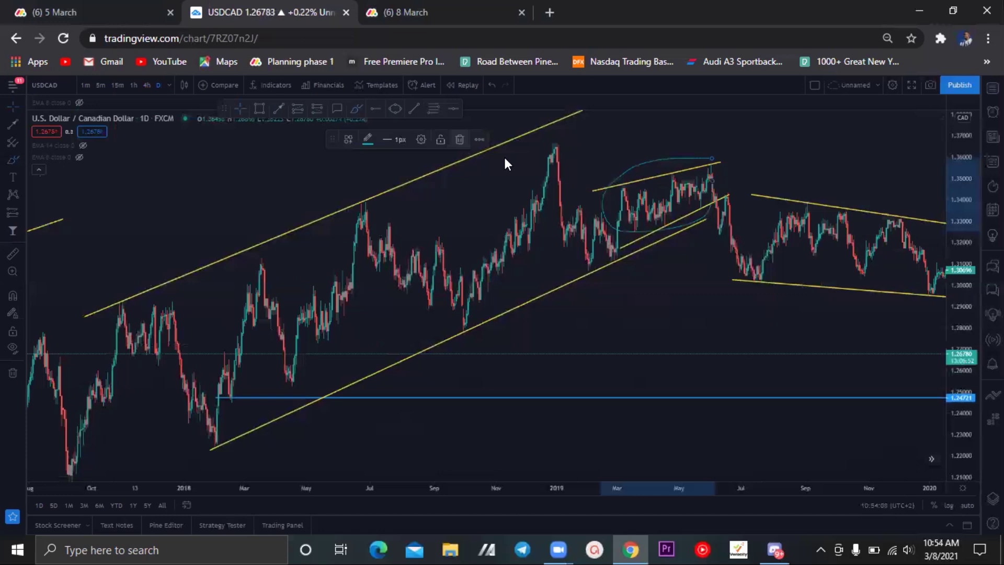
mouse_move(546, 147)
mouse_down()
mouse_move(591, 262)
mouse_move(612, 199)
mouse_move(657, 178)
mouse_move(706, 195)
mouse_up()
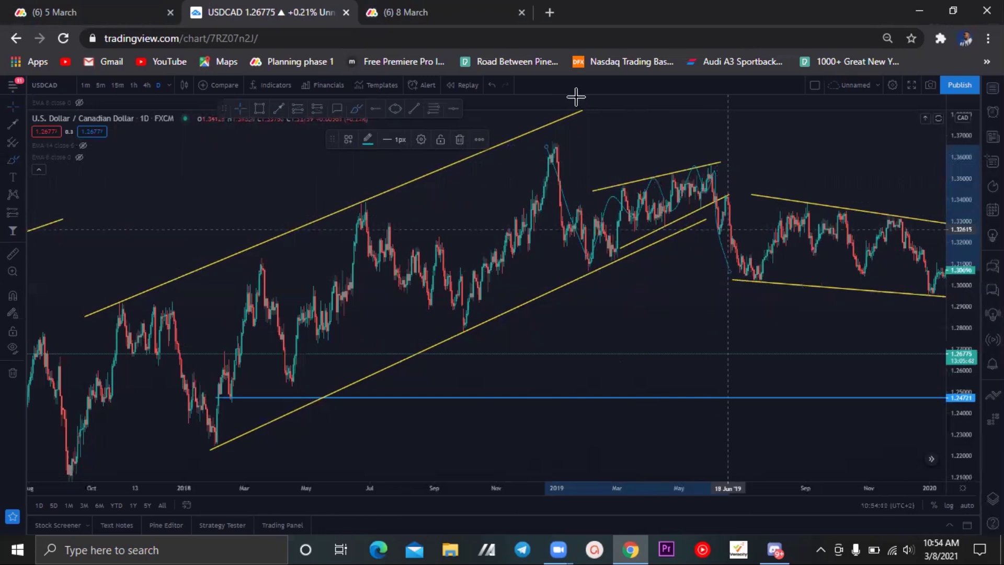
click(460, 139)
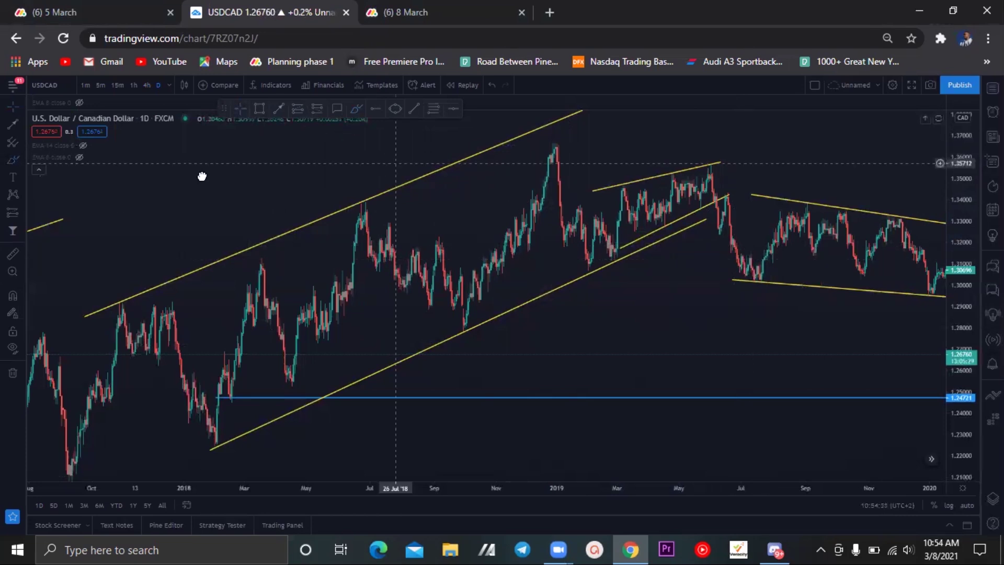
- Circle the mid-2019 to early-2020 falling channel and its February 2020 breakout retest with the brush, deleting each marking
drag(483, 330, 410, 341)
scroll(374, 146, right, 3)
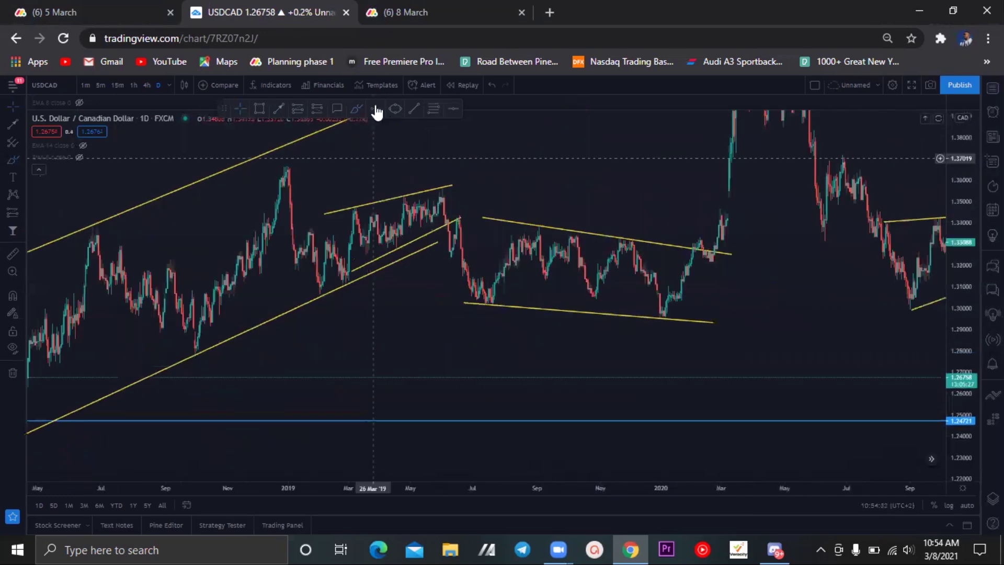
mouse_move(651, 222)
mouse_down()
mouse_move(547, 224)
mouse_move(610, 309)
mouse_move(618, 227)
mouse_move(598, 260)
mouse_up()
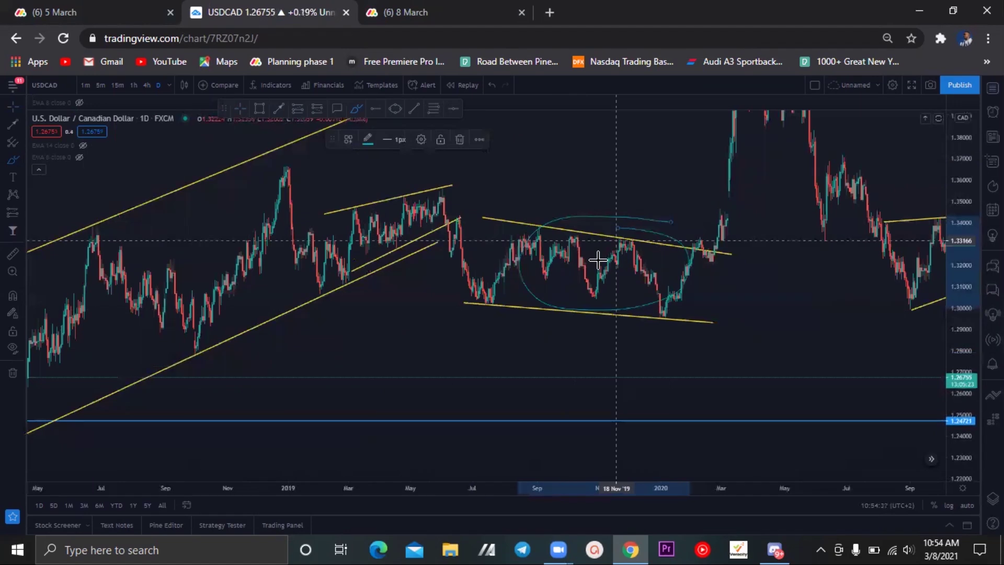
key(Delete)
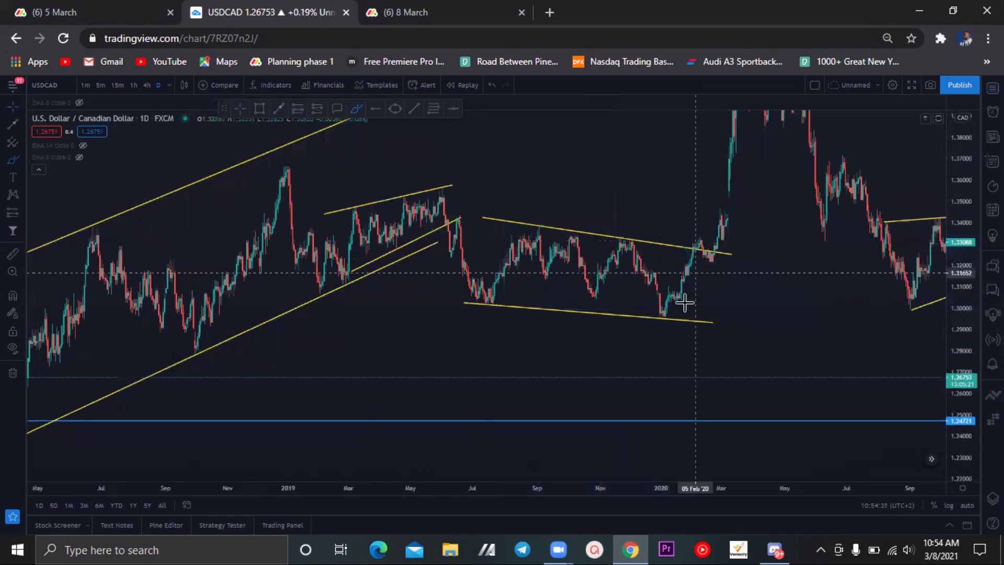
mouse_move(702, 229)
mouse_down()
mouse_move(698, 270)
mouse_move(731, 261)
mouse_move(710, 260)
mouse_up()
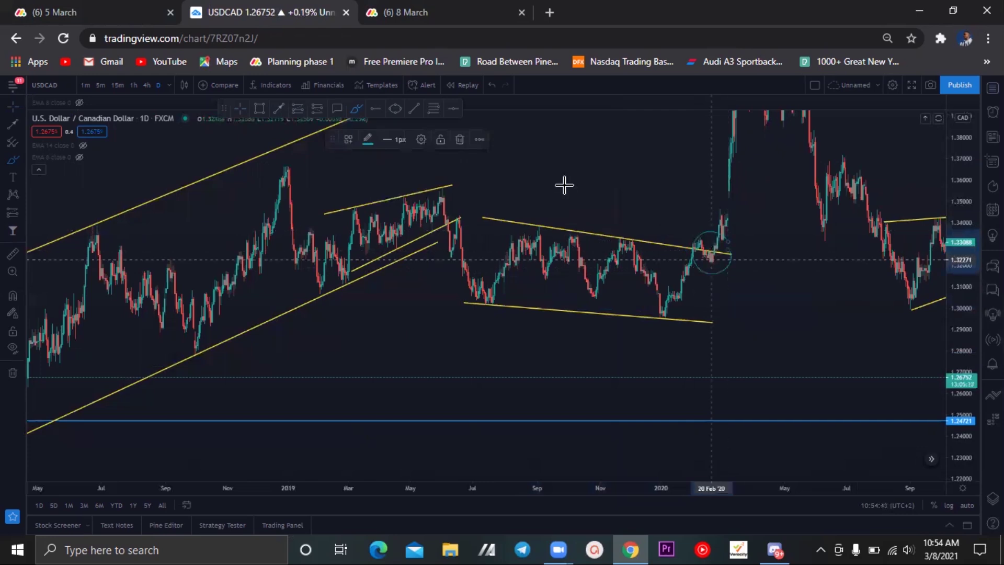
key(Delete)
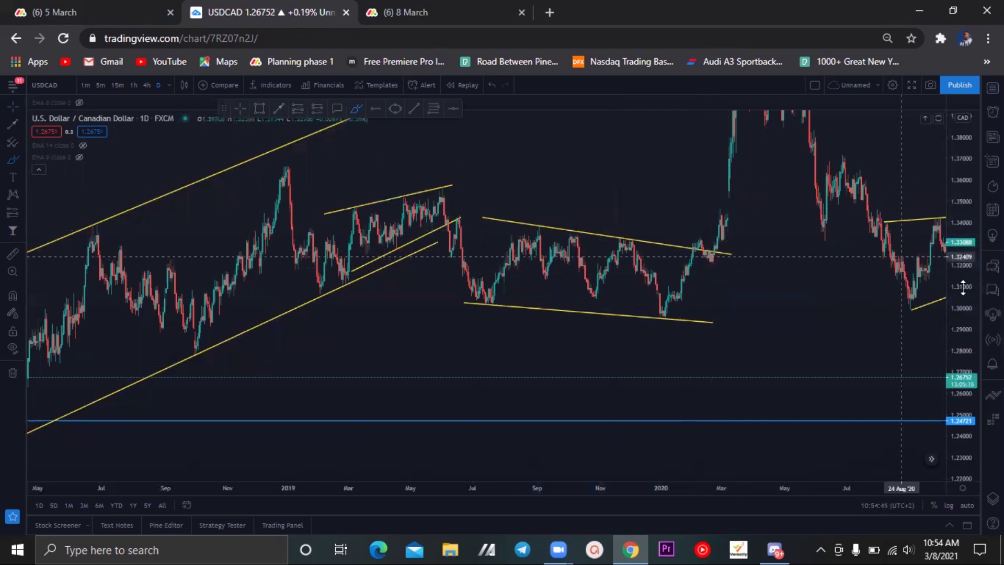
- Trace the rally that follows the early-2020 channel breakout with the brush and delete the stroke
click(245, 110)
drag(597, 167, 534, 221)
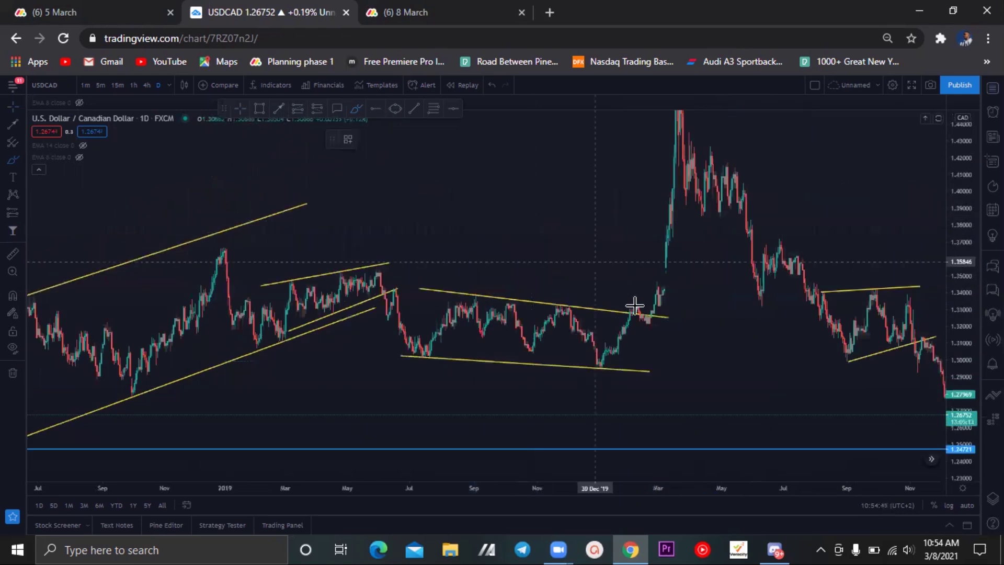
drag(644, 225, 651, 152)
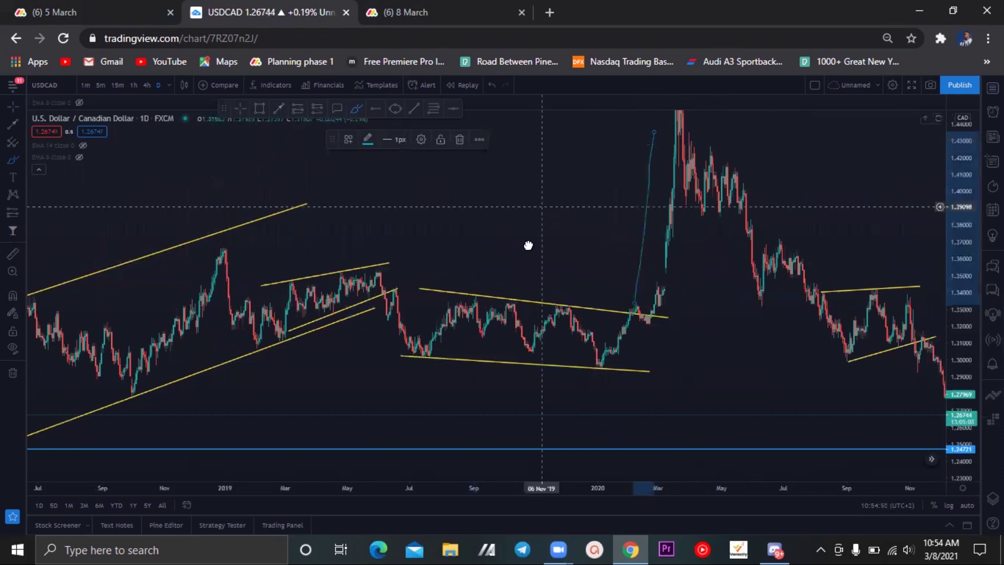
scroll(621, 237, right, 2)
click(621, 236)
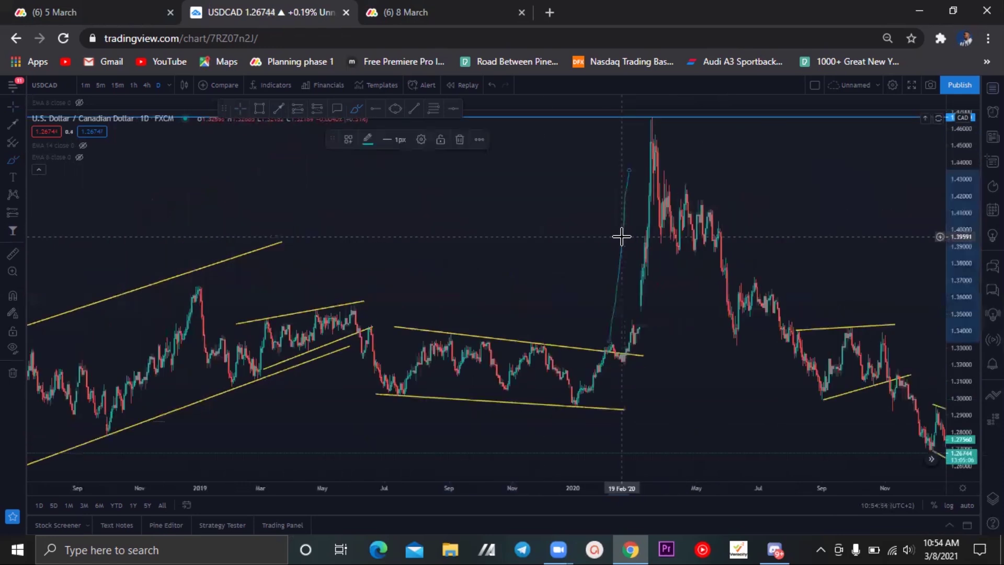
key(Delete)
- Circle the April–May 2020 consolidation below the peak, trace the drop out of it, and remove both brush strokes
scroll(580, 167, right, 4)
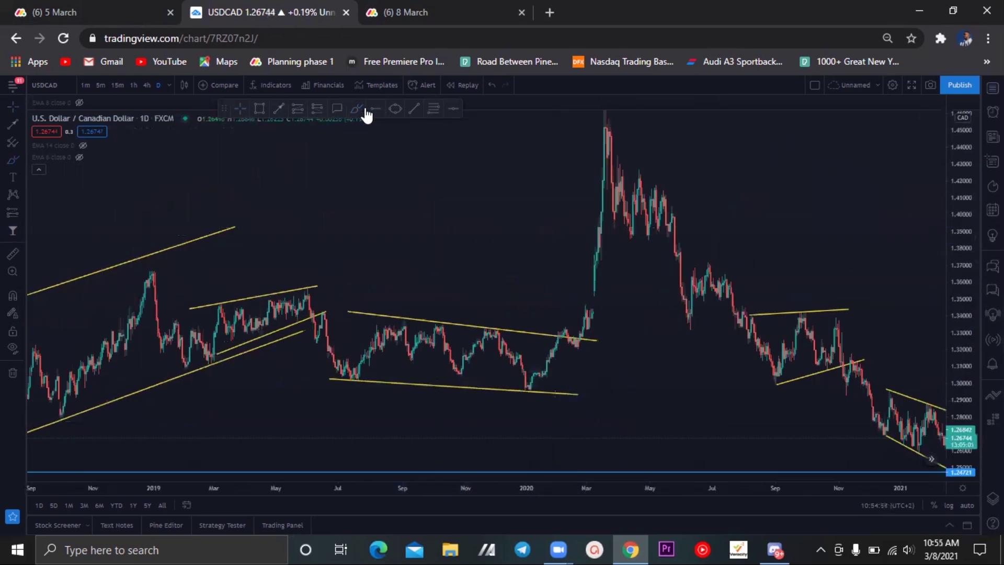
drag(611, 226, 654, 172)
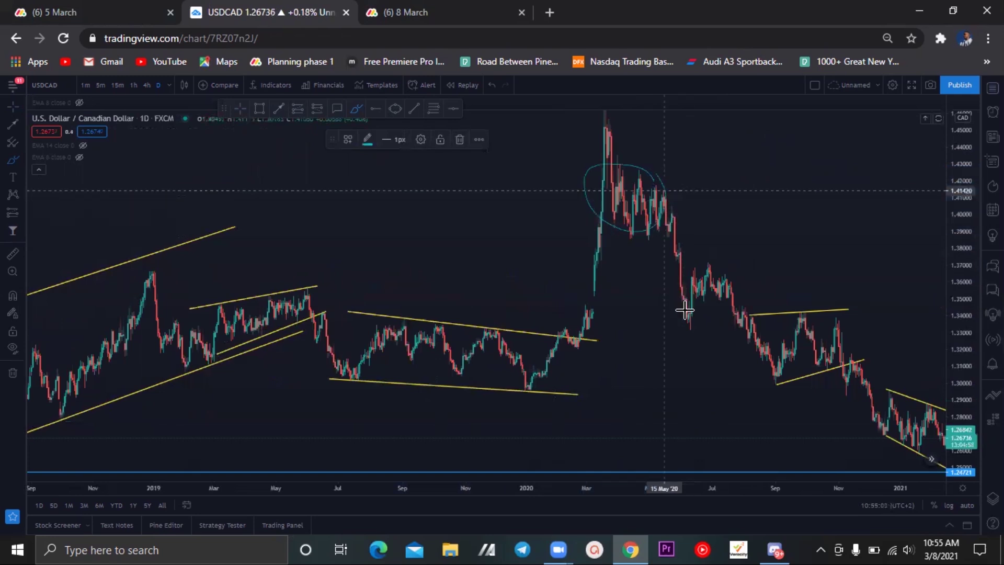
drag(665, 191, 688, 320)
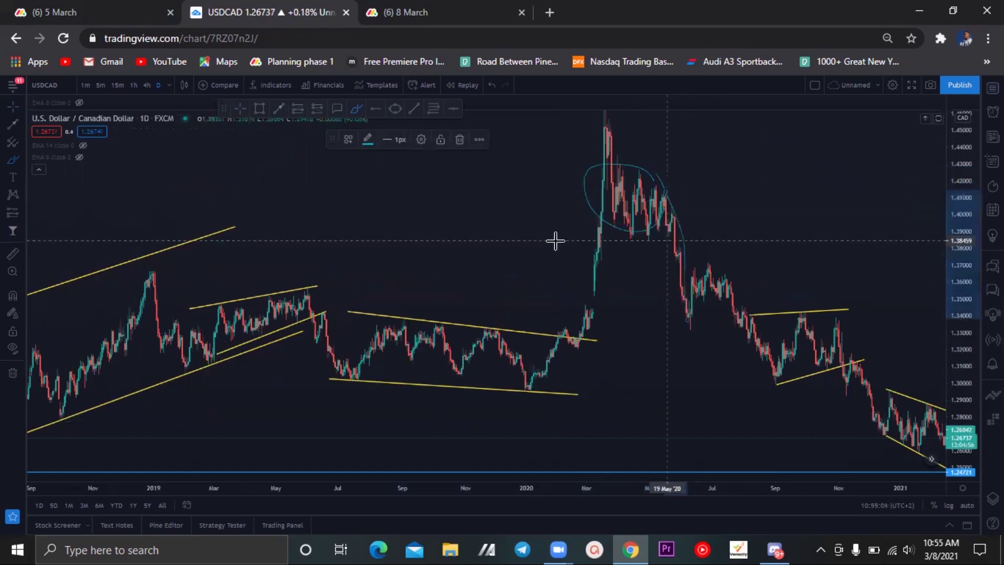
click(460, 139)
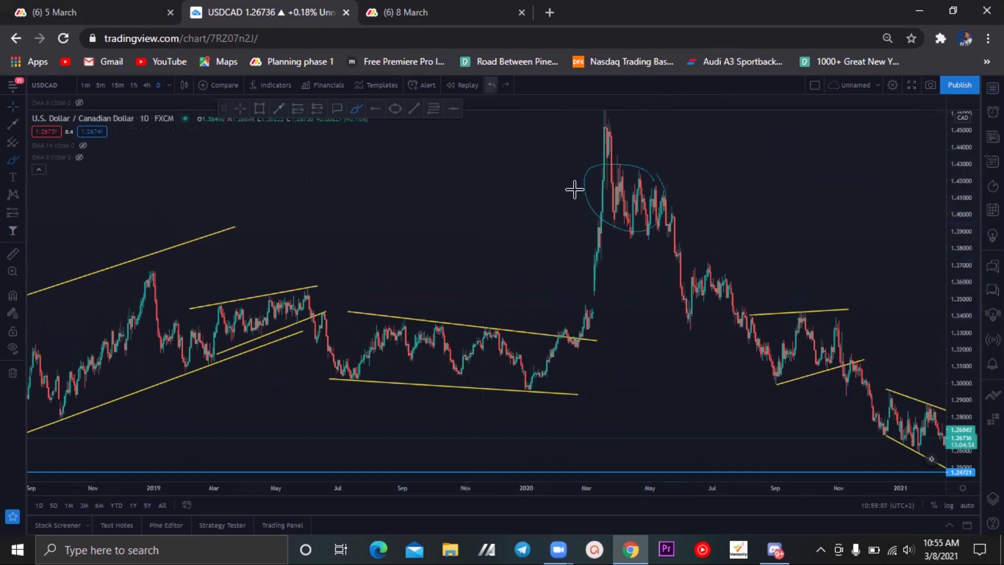
click(492, 85)
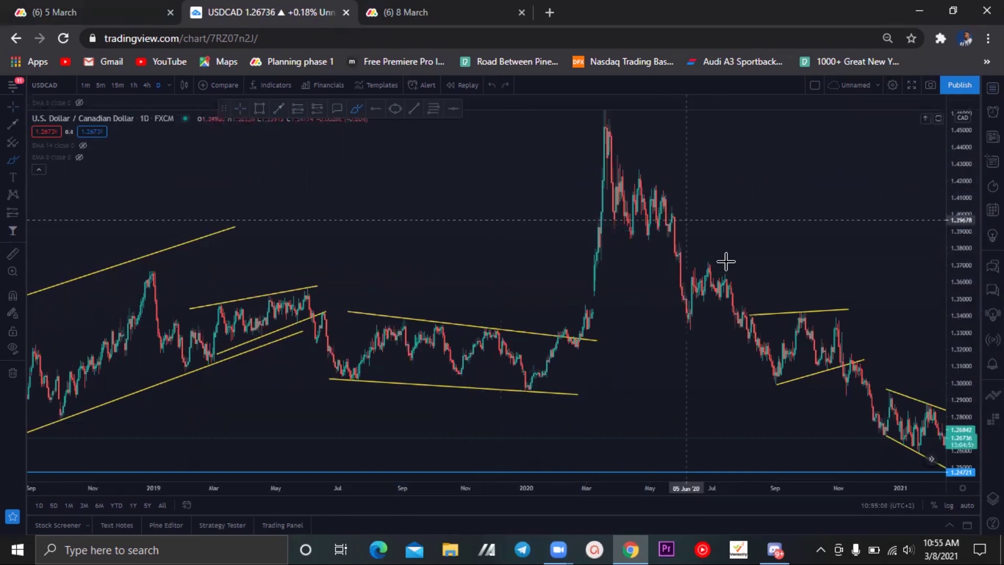
- Circle the June–July 2020 consolidation, trace the declines before and after it with the brush, and undo these markings
click(712, 260)
drag(722, 308, 726, 265)
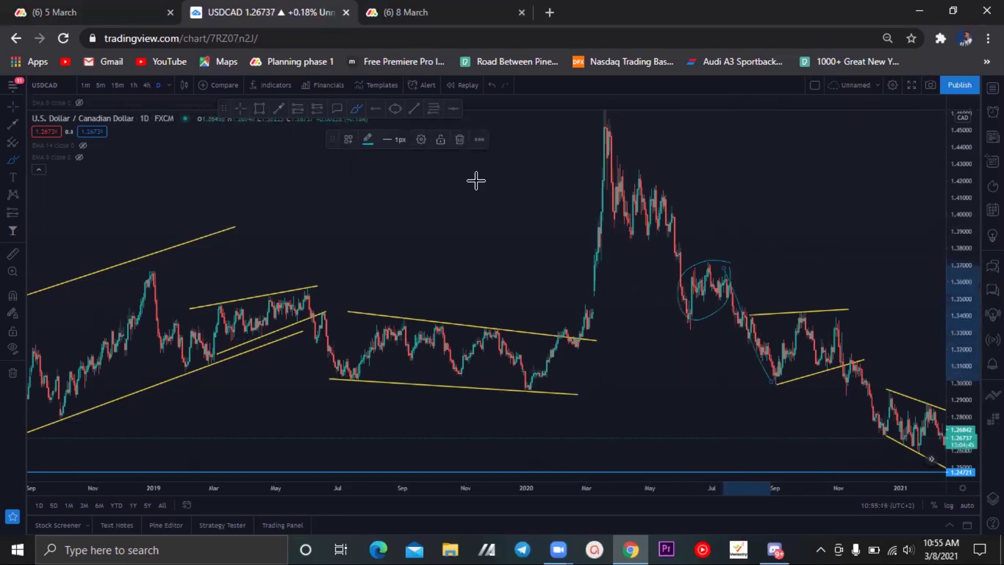
drag(507, 197, 361, 198)
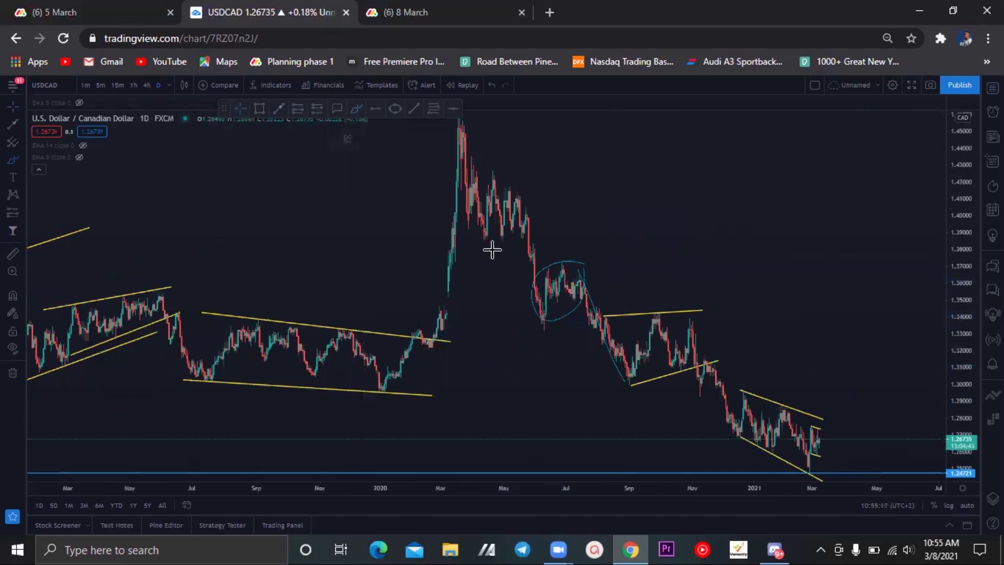
drag(535, 294, 546, 329)
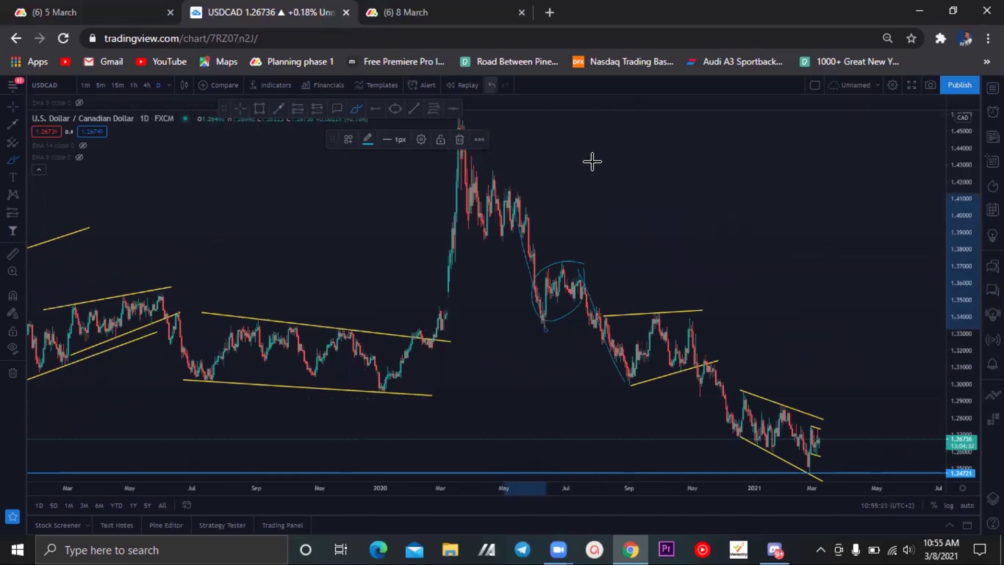
key(ctrl+z)
key(ctrl+z)
key(ctrl+z)
key(ctrl+z)
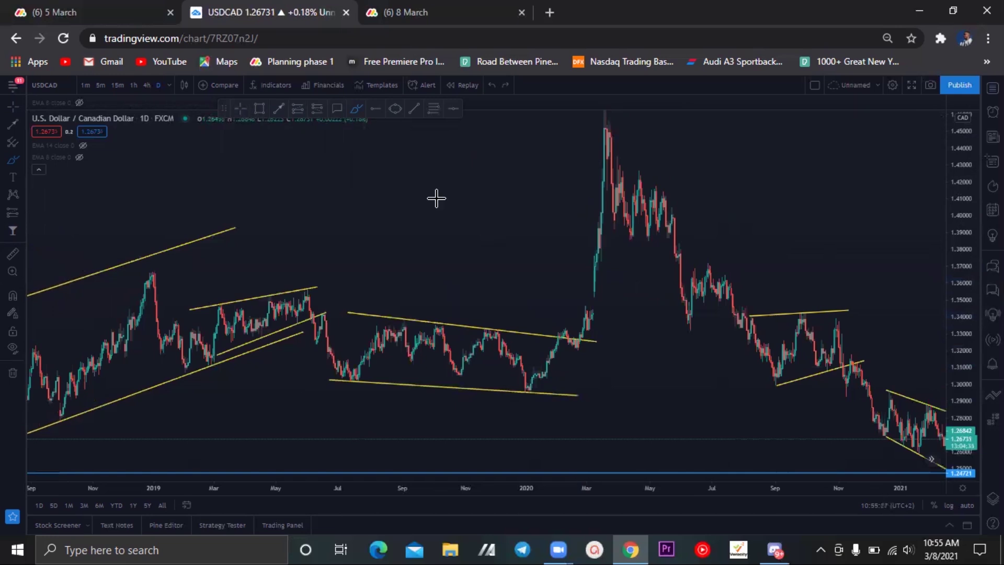
- Circle the September–November 2020 correction with the brush, trace the decline out of it, and undo both strokes
scroll(570, 225, right, 4)
scroll(486, 208, right, 5)
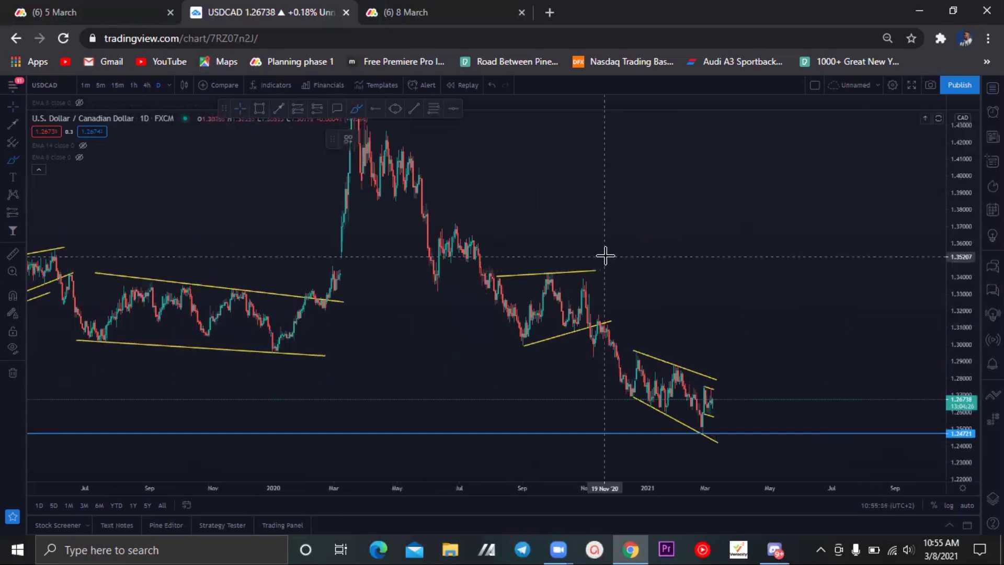
mouse_move(591, 260)
mouse_down()
mouse_move(545, 252)
mouse_move(483, 266)
mouse_move(579, 352)
mouse_move(612, 285)
mouse_move(592, 262)
mouse_move(653, 396)
mouse_up()
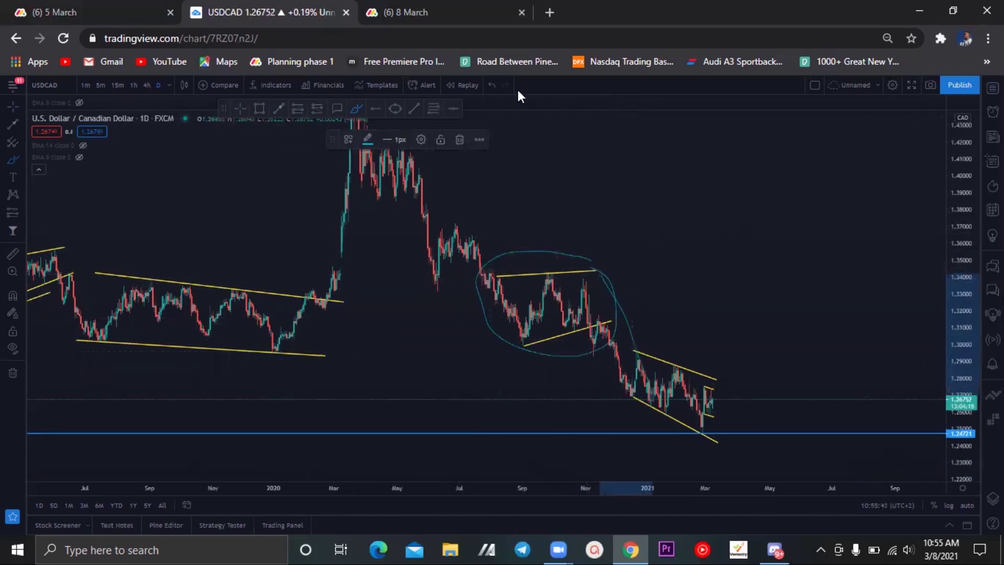
key(ctrl+z)
key(ctrl+z)
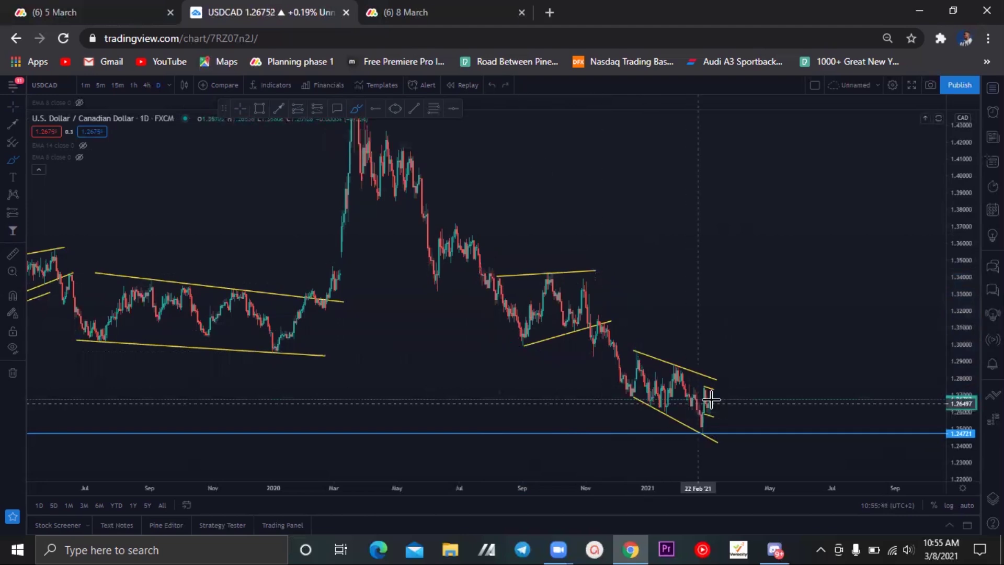
- Circle the falling channel from December 2020 to March 2021 with the brush and undo the stroke
mouse_move(742, 388)
mouse_down()
mouse_move(641, 352)
mouse_move(678, 430)
mouse_move(706, 433)
mouse_move(711, 369)
mouse_up()
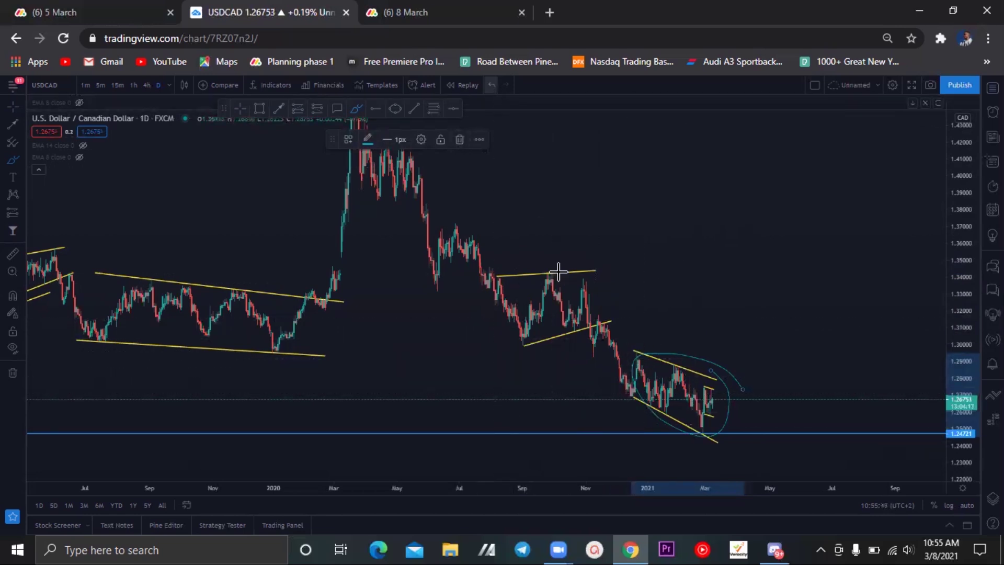
key(ctrl+z)
scroll(442, 393, down, 3)
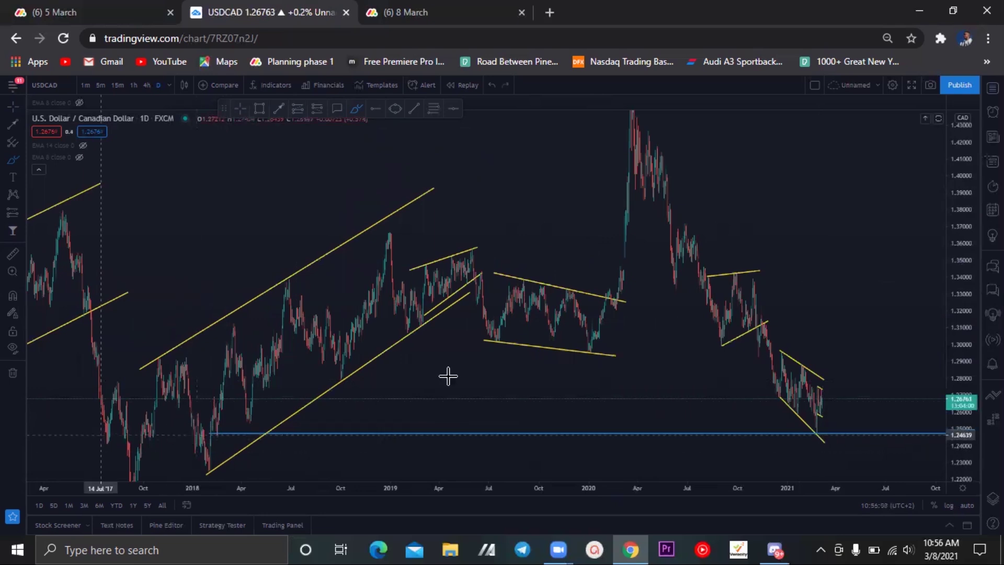
scroll(486, 387, up, 3)
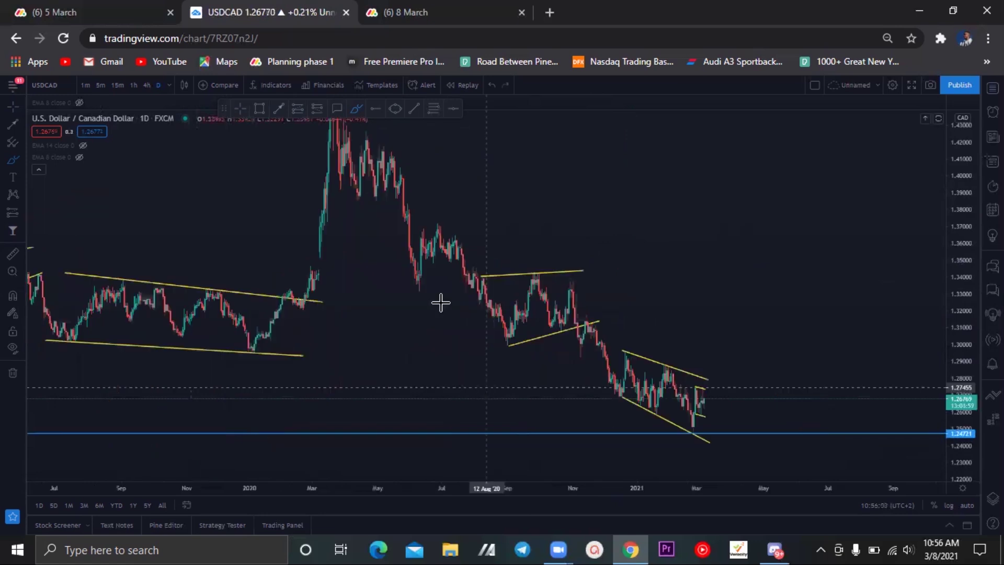
- Switch the chart to the 4-hour timeframe and frame the whole falling channel from December 2020 to March 2021
scroll(441, 302, up, 2)
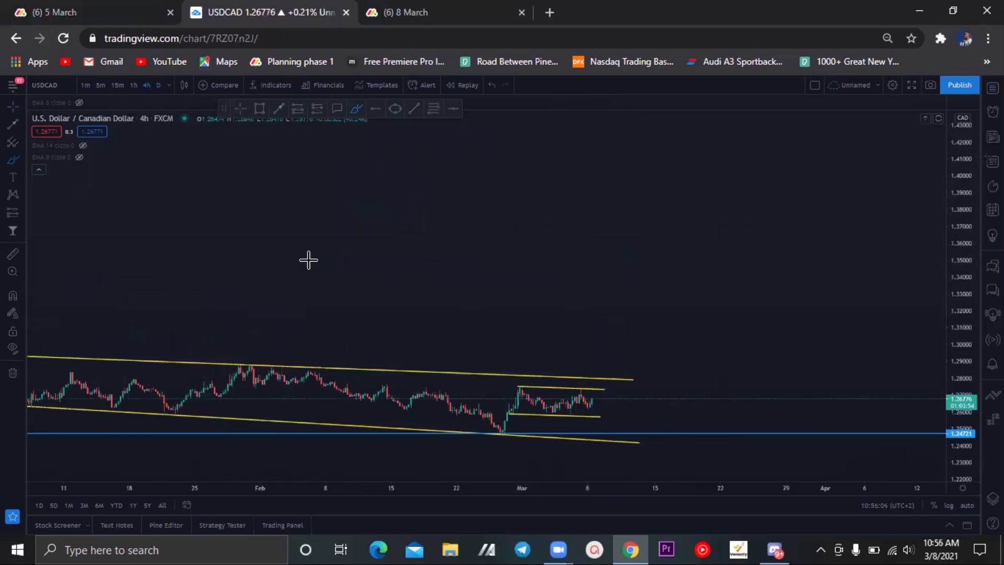
drag(667, 304, 869, 238)
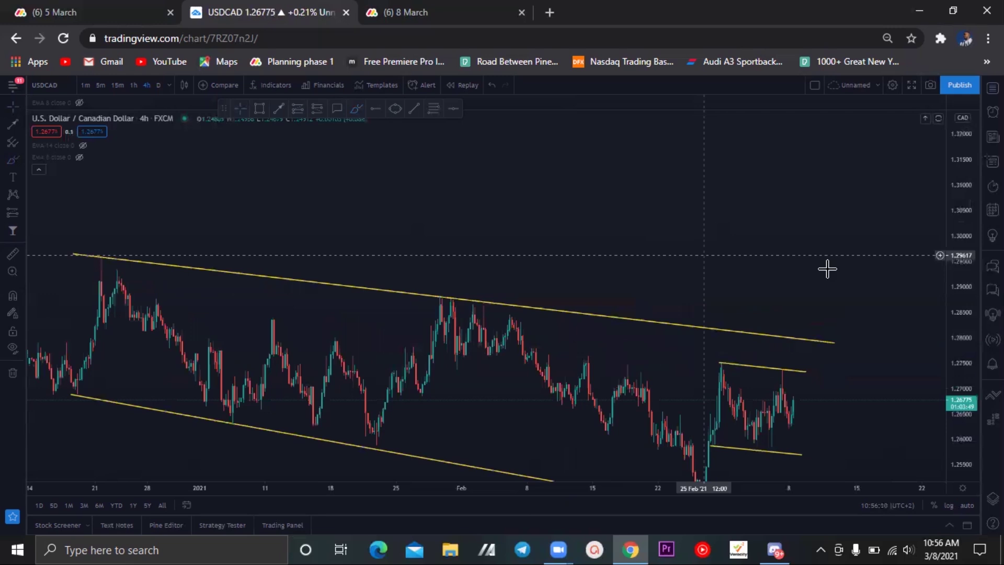
scroll(827, 269, down, 1)
drag(859, 304, 793, 301)
drag(178, 326, 55, 313)
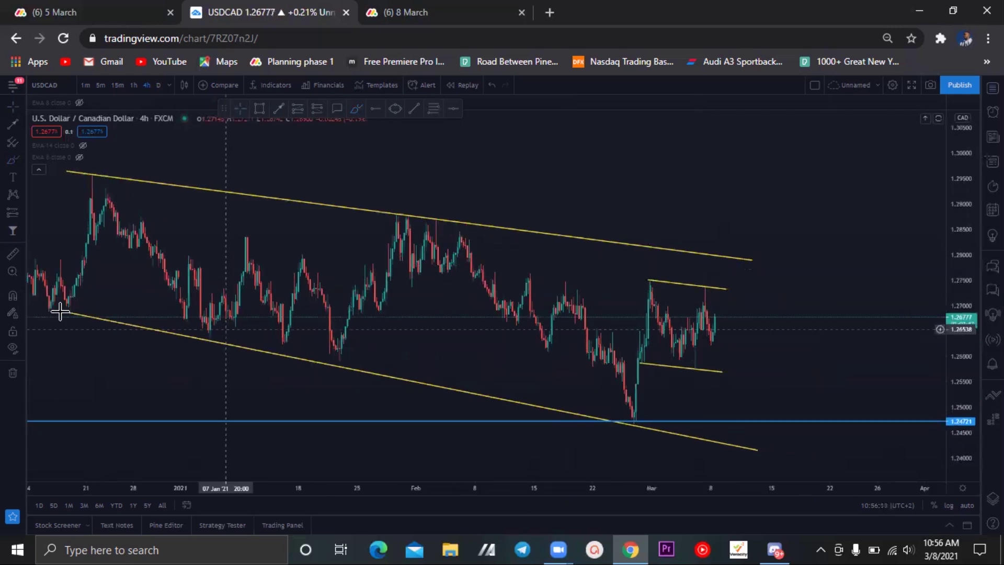
drag(481, 211, 581, 204)
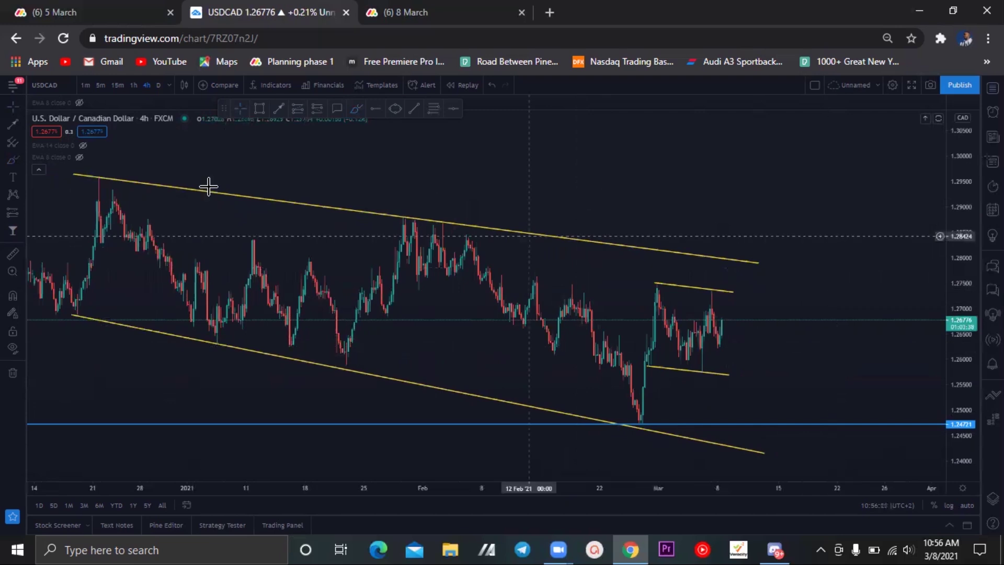
- Circle the falling channel's three lower-line touches, sketch an arrow along the late-February rally, and undo these brush markings
click(75, 307)
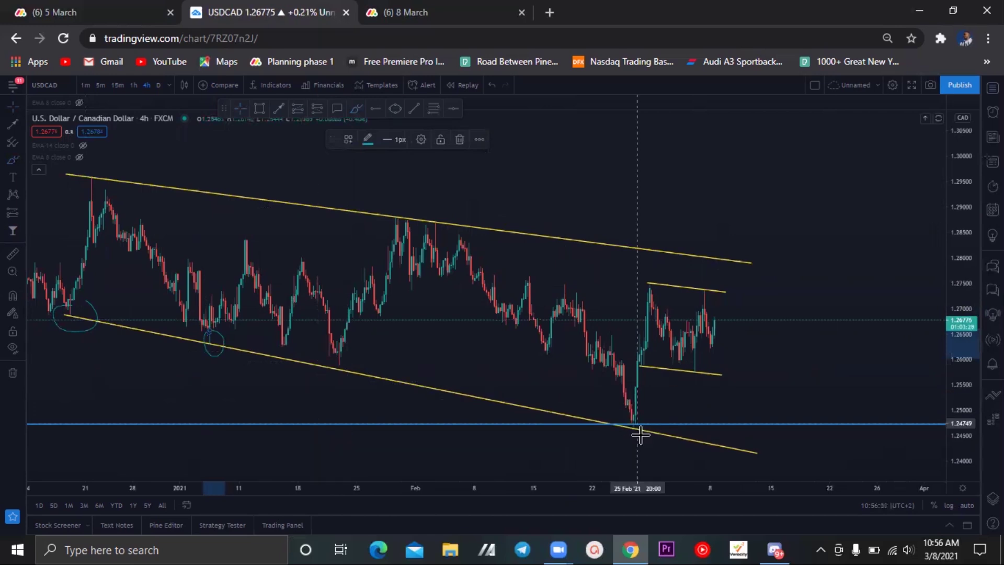
drag(632, 417, 640, 416)
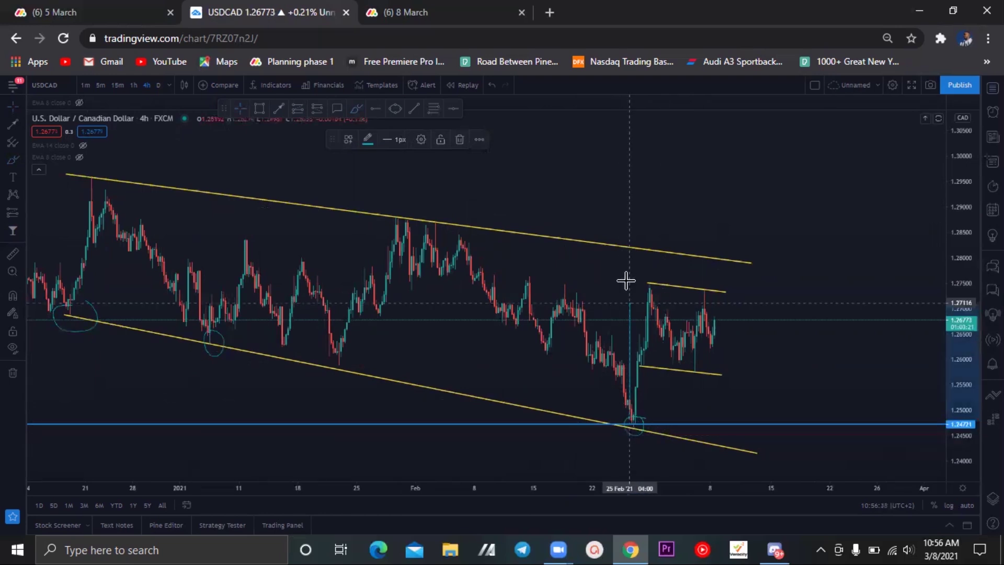
drag(626, 280, 633, 285)
drag(615, 304, 645, 303)
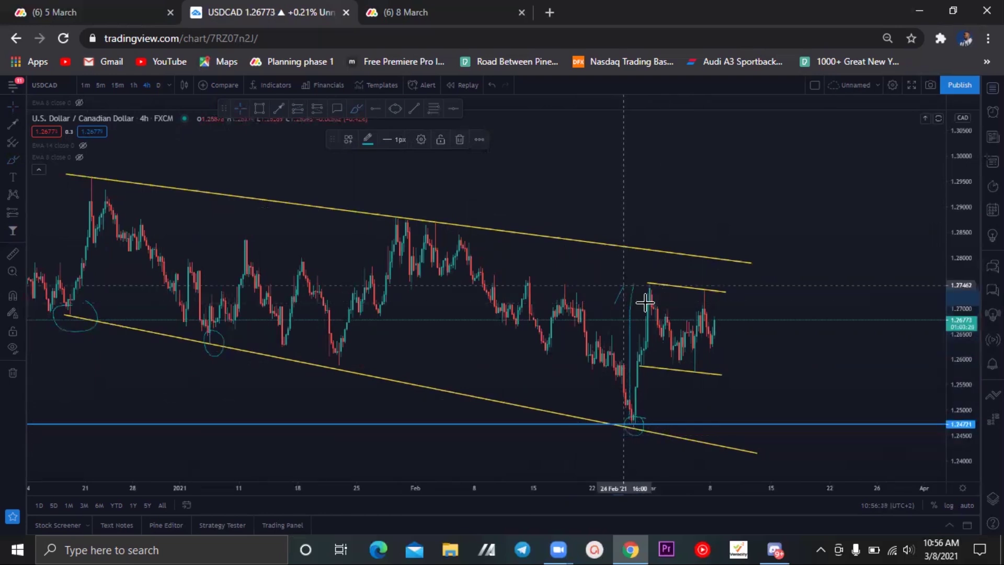
click(495, 87)
click(496, 87)
click(496, 87)
click(495, 87)
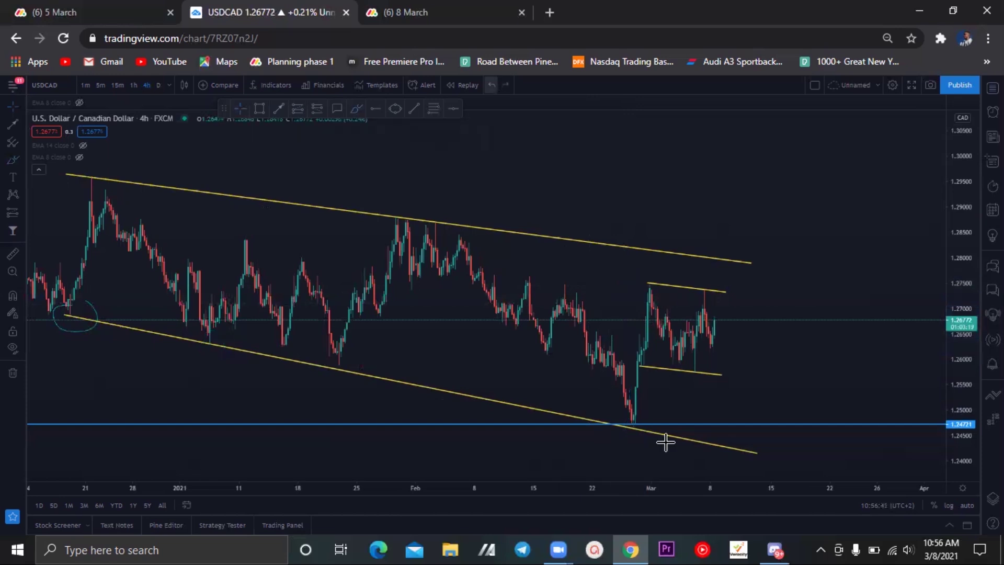
- Circle the small early-March consolidation inside the channel, sketch an upward move from it, and undo the brush strokes
click(647, 284)
mouse_move(713, 370)
mouse_down()
mouse_move(730, 291)
mouse_move(720, 286)
mouse_up()
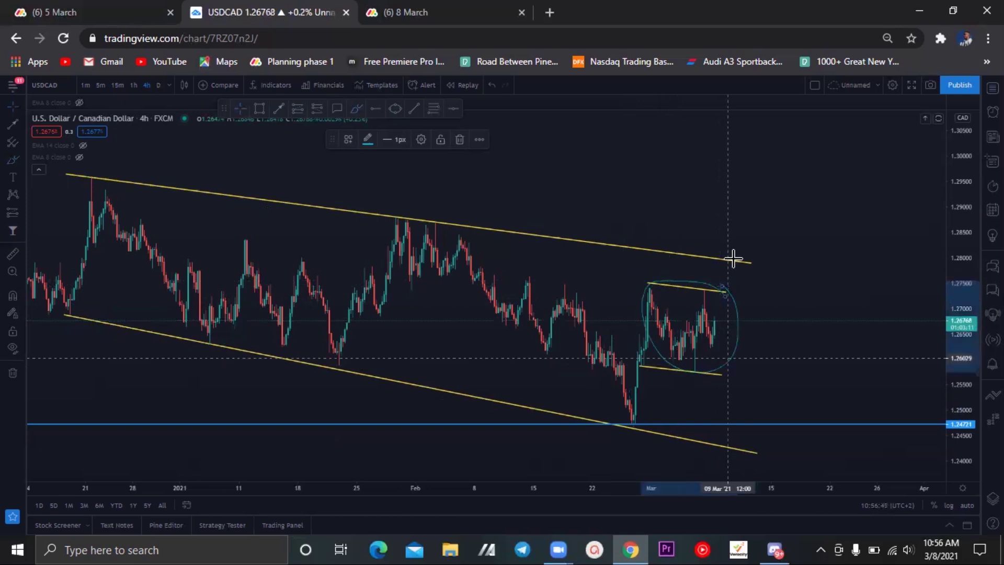
drag(717, 359, 746, 285)
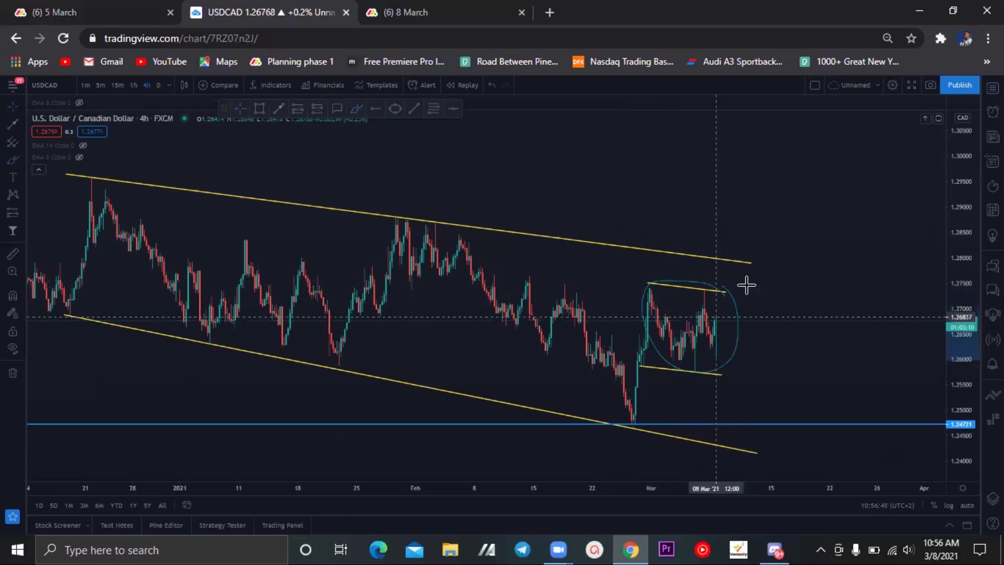
click(493, 87)
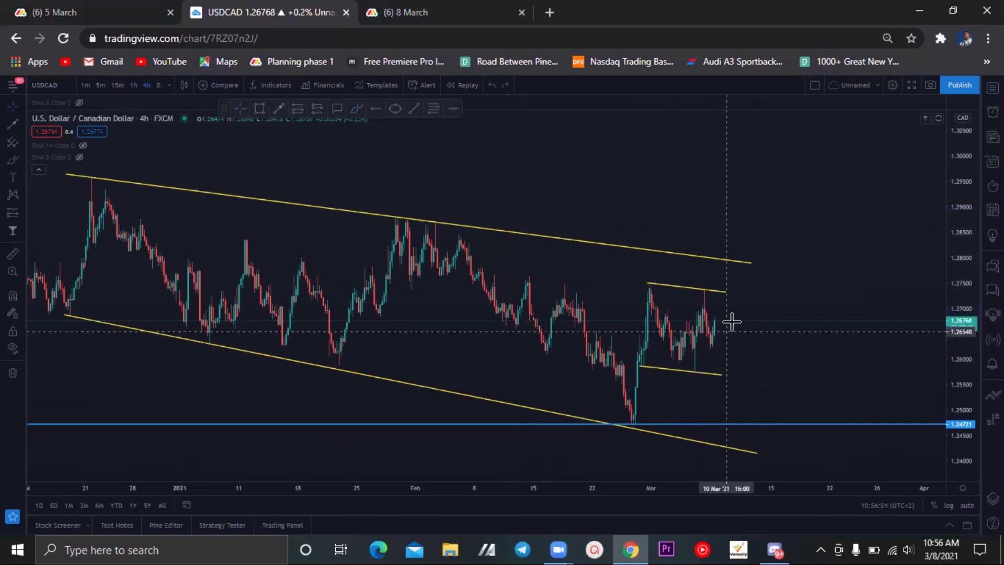
- Draw a horizontal ray at 1.25759 from the early-March low and an arrow from the current price down to it
scroll(732, 321, right, 1)
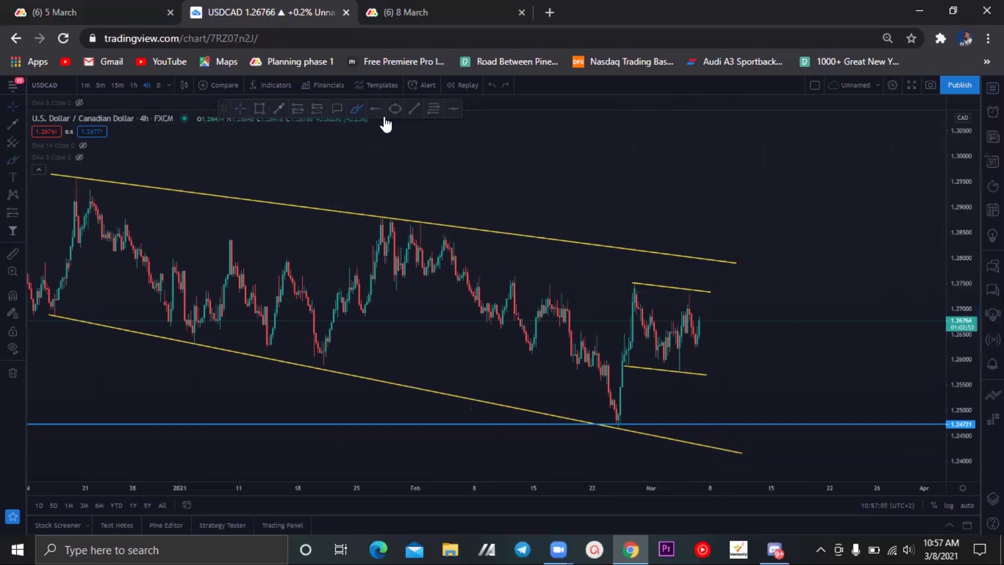
click(677, 371)
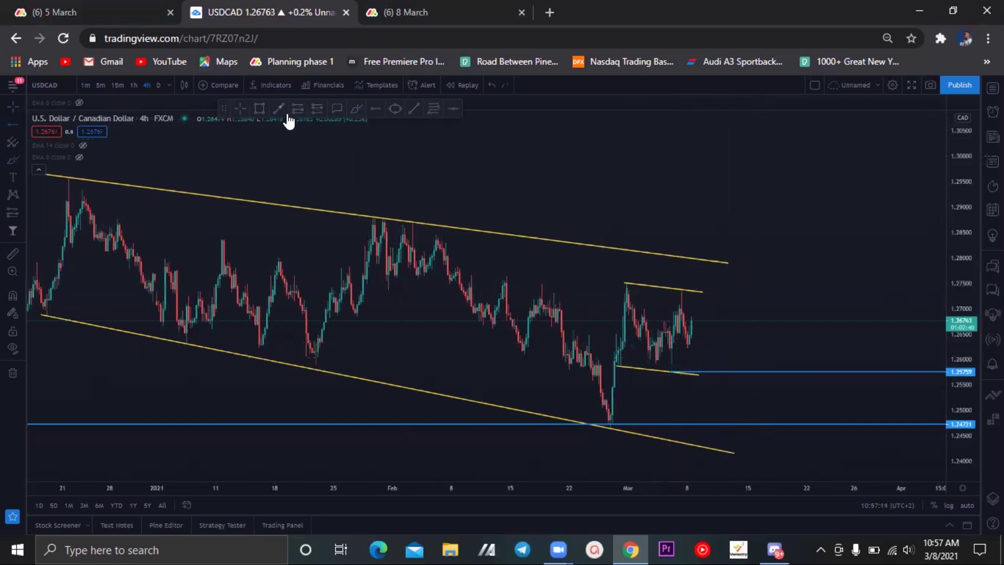
click(695, 322)
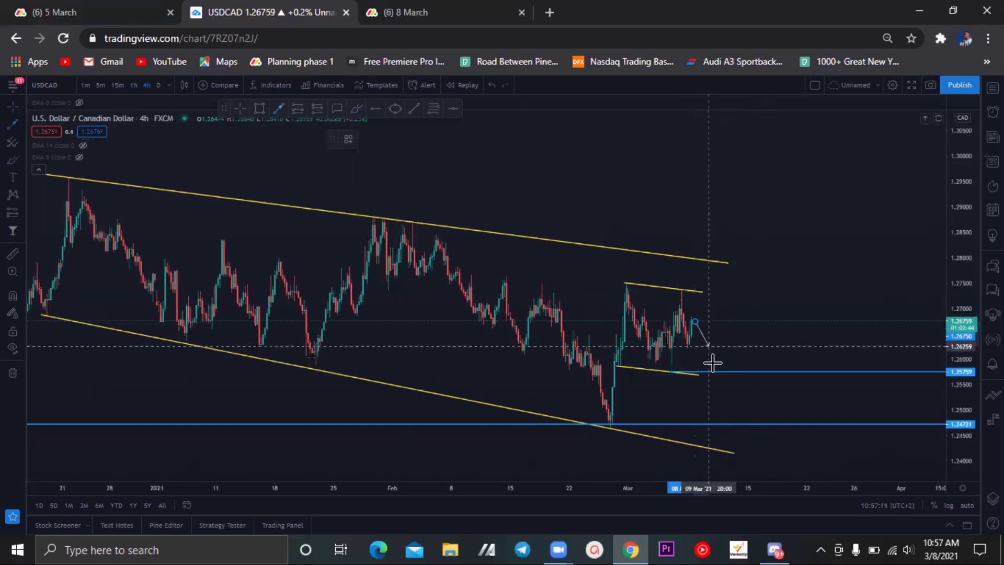
click(712, 372)
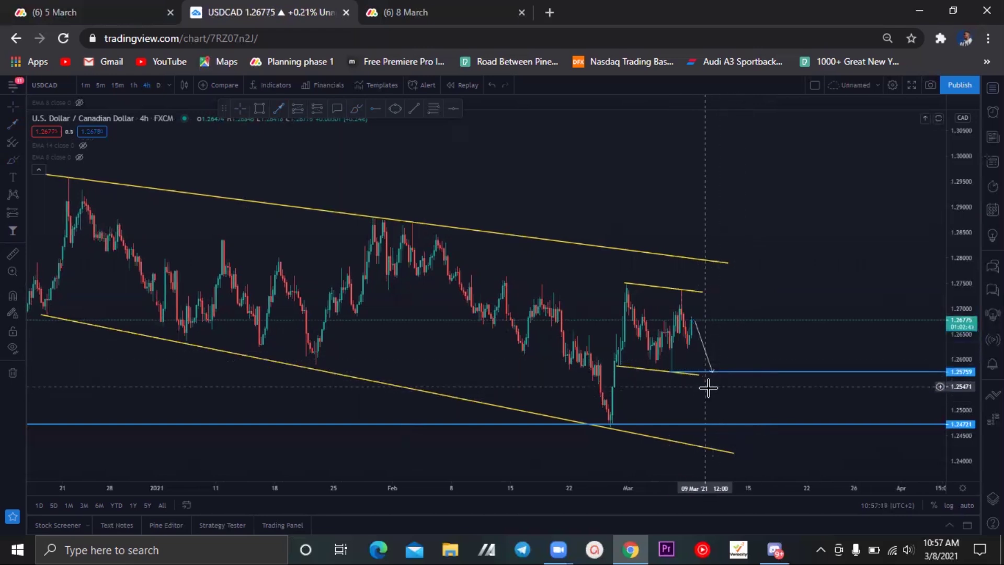
- Place a long position at the arrow's tip with entry at 1.25730, stop at 1.25220 and target at 1.29569
drag(766, 348, 762, 353)
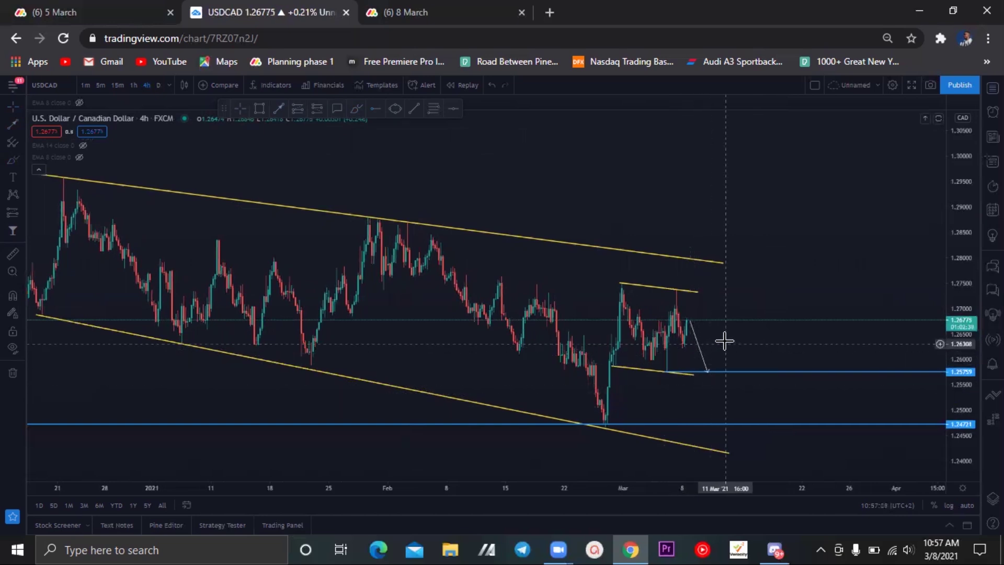
drag(716, 301, 713, 302)
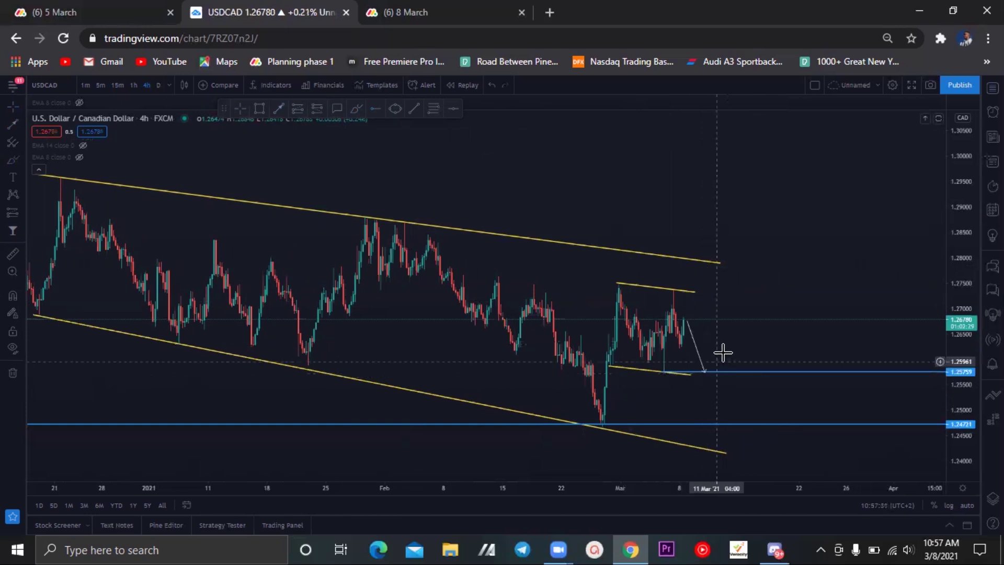
drag(742, 346, 738, 345)
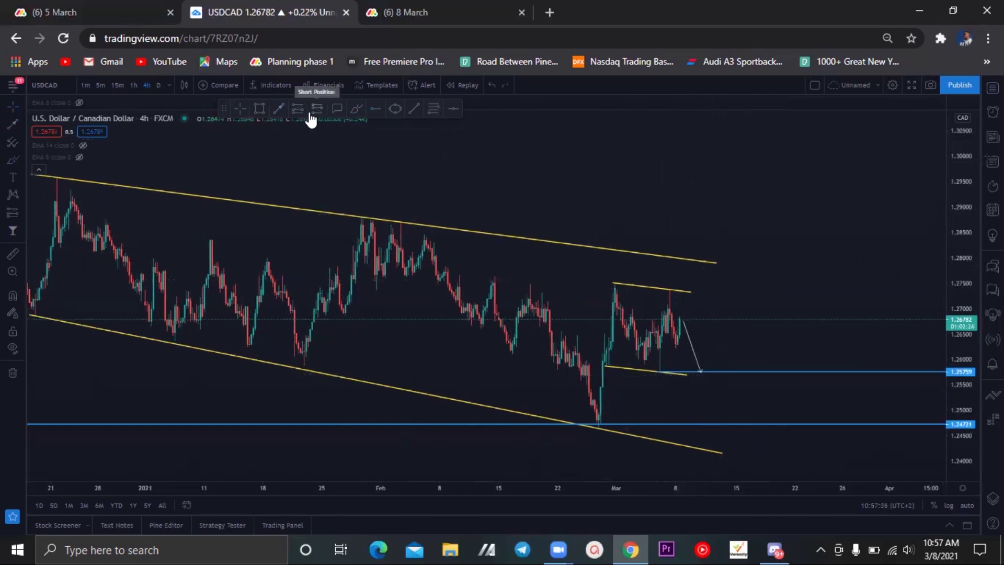
click(701, 372)
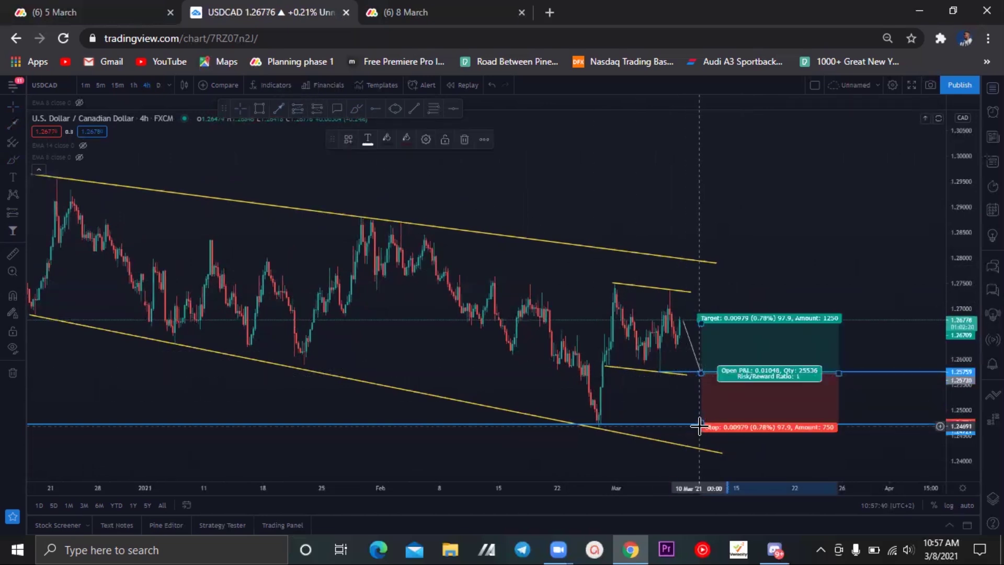
drag(699, 423, 666, 410)
click(701, 403)
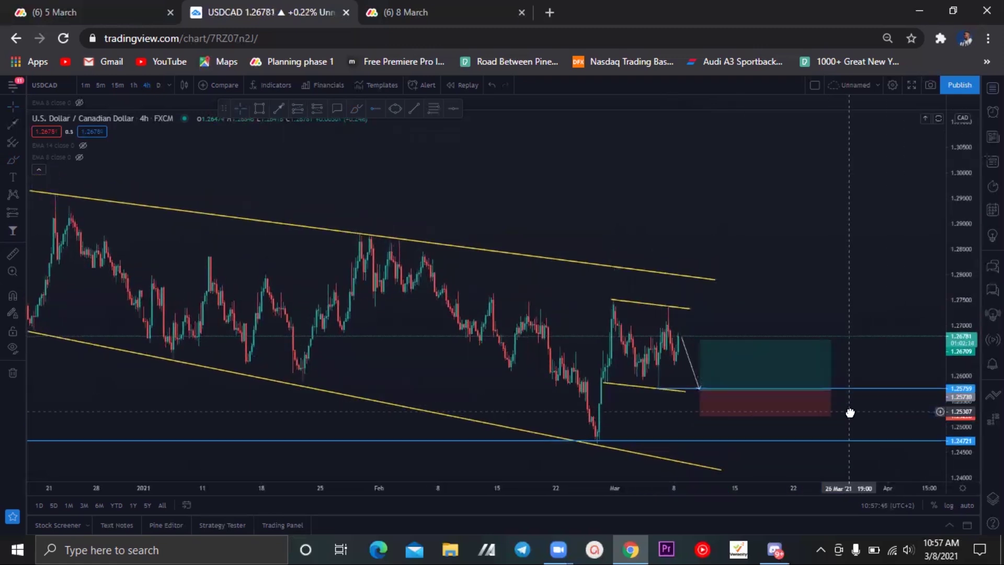
drag(701, 342, 701, 337)
drag(700, 241, 700, 194)
click(623, 194)
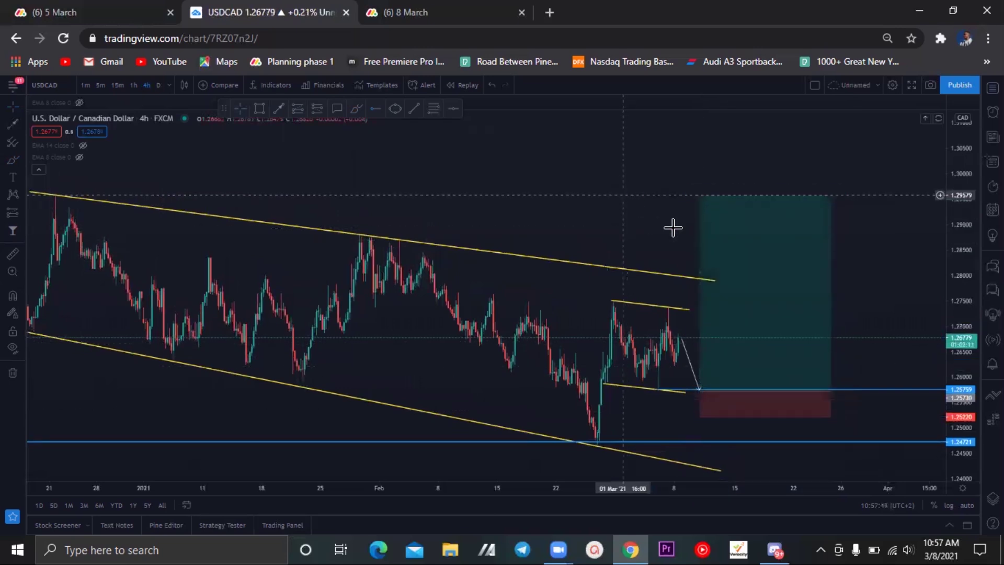
click(759, 246)
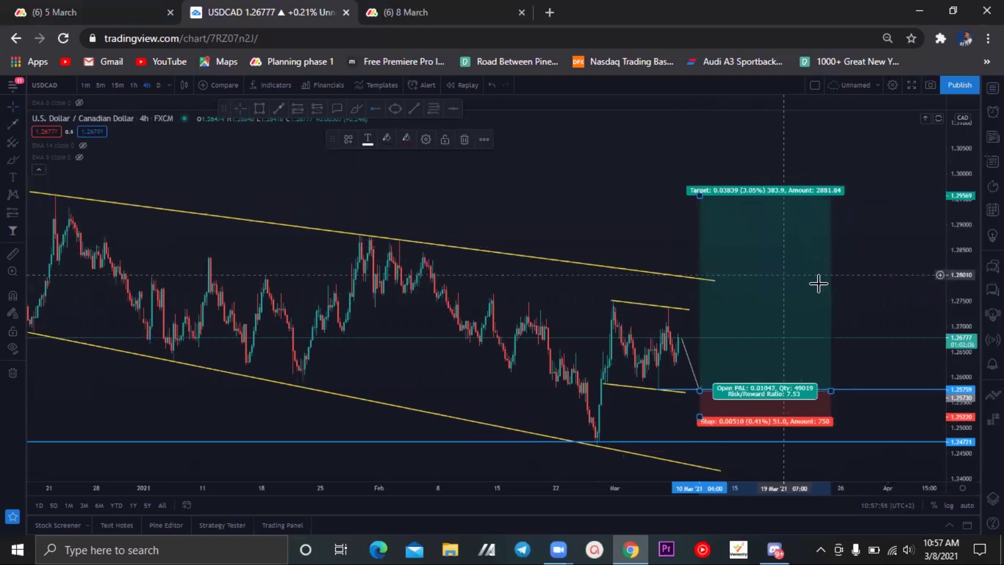
- Draw a horizontal ray at 1.29569 from the December 2020 high at the start of the falling channel
click(376, 109)
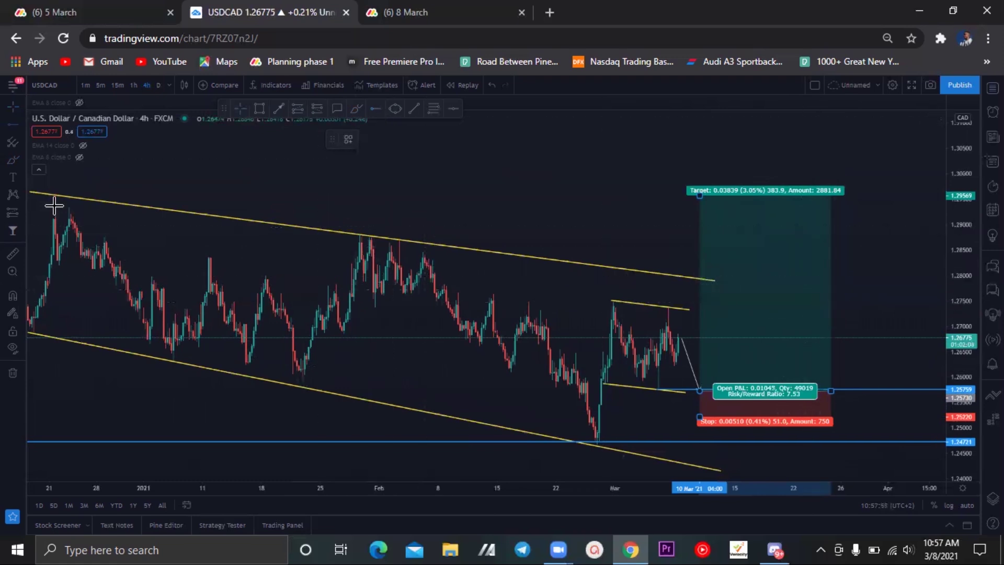
click(50, 196)
drag(532, 220, 579, 226)
scroll(561, 217, down, 1)
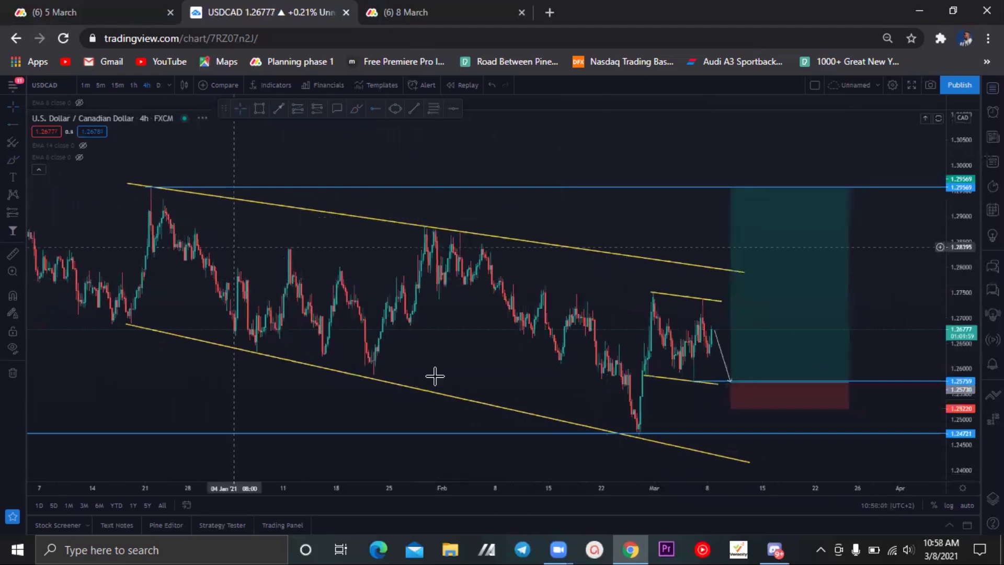
drag(674, 219, 671, 220)
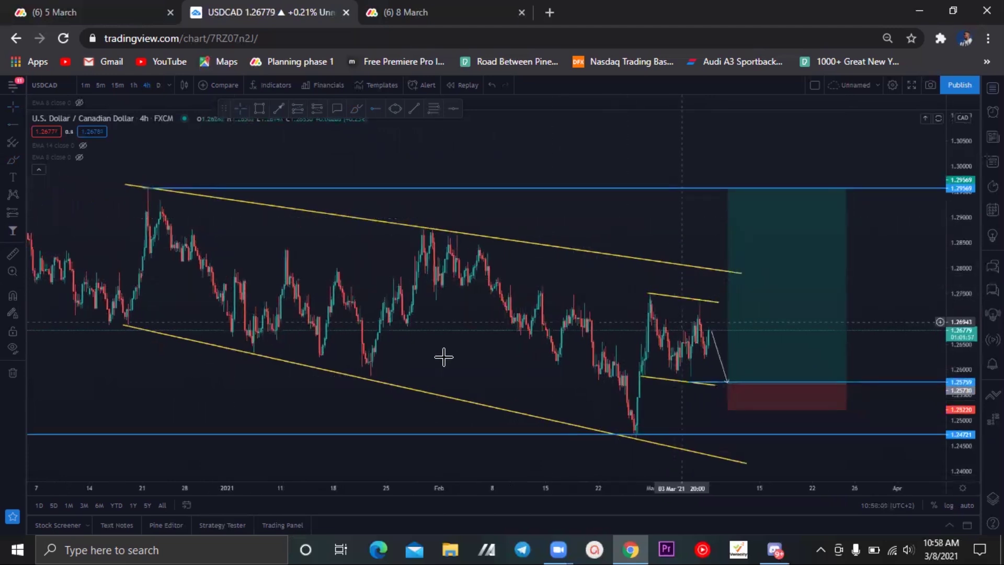
- Delete the long position, the downward projection arrow and the horizontal ray at 1.25759
click(738, 350)
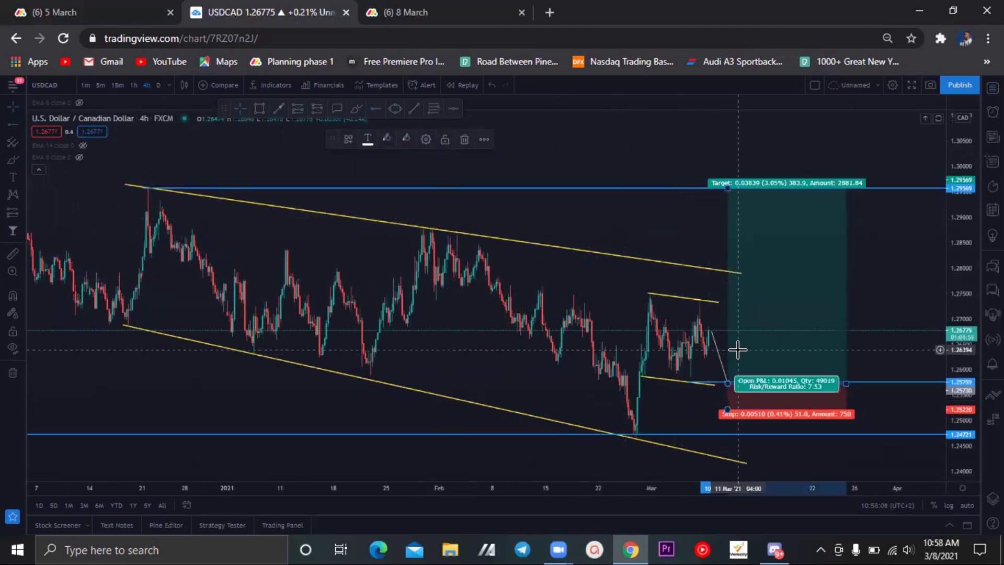
key(Delete)
click(720, 359)
key(Delete)
click(734, 382)
key(Delete)
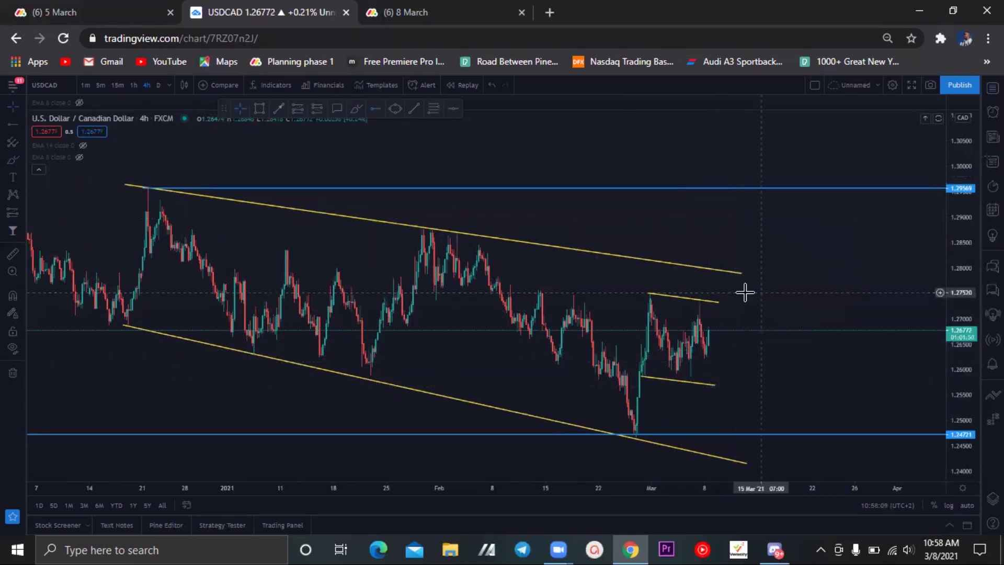
drag(763, 292, 750, 291)
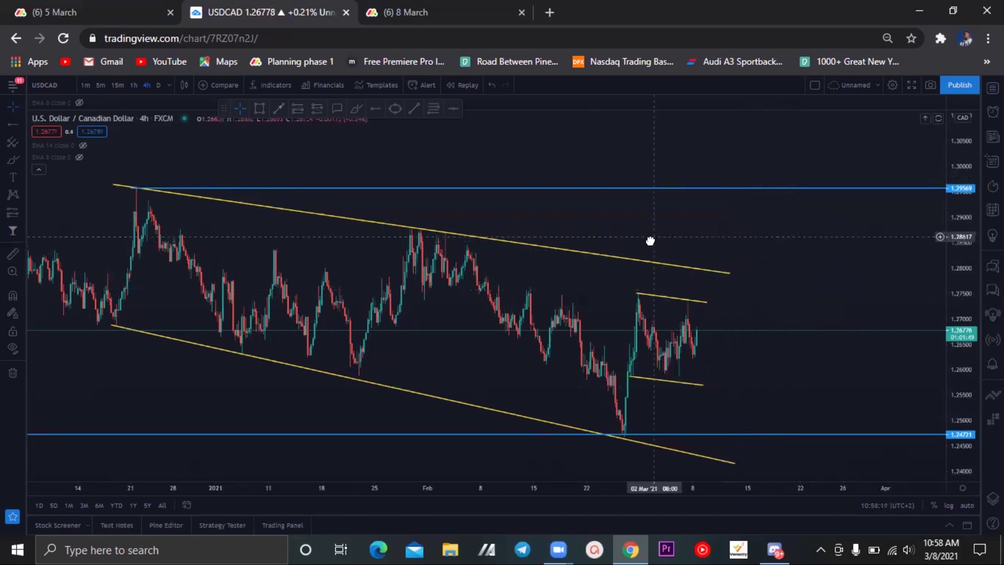
drag(652, 239, 649, 248)
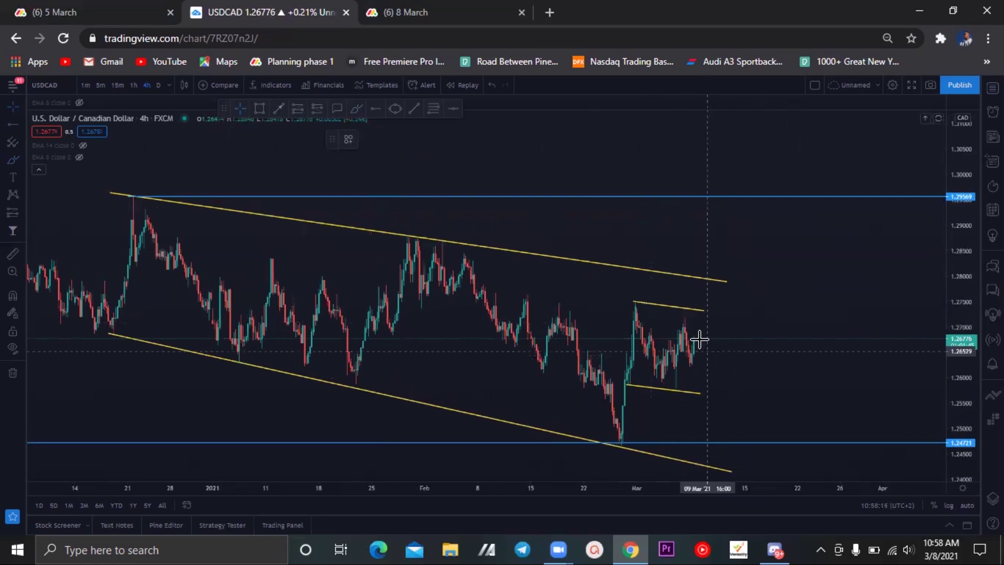
- Brush a freehand projection rising from the current price to about 1.2775, ending in a small flag beneath the large channel's upper line
drag(700, 343, 715, 379)
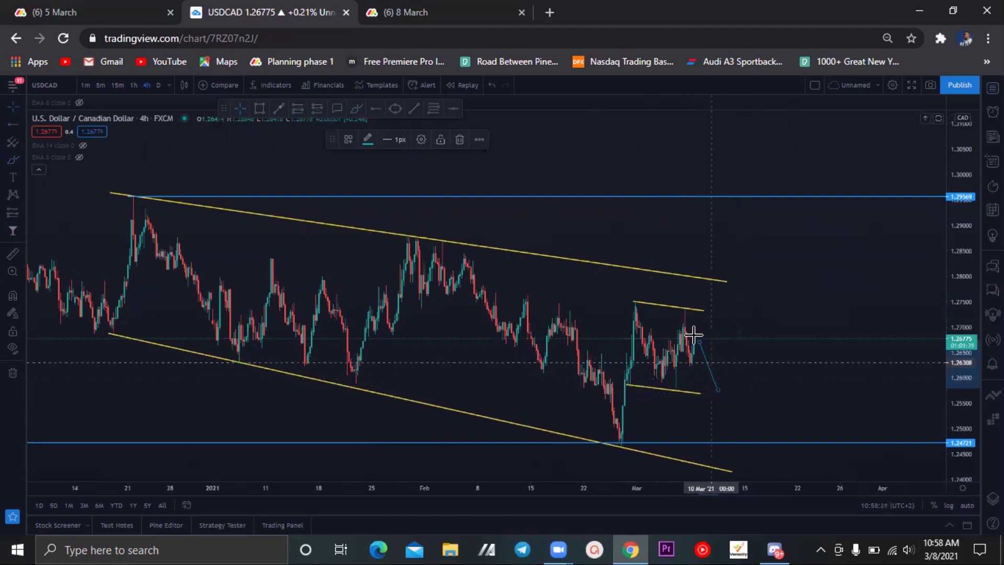
key(Delete)
mouse_move(699, 349)
mouse_down()
mouse_move(711, 293)
mouse_move(739, 313)
mouse_move(748, 307)
mouse_move(724, 289)
mouse_move(744, 293)
mouse_move(747, 306)
mouse_up()
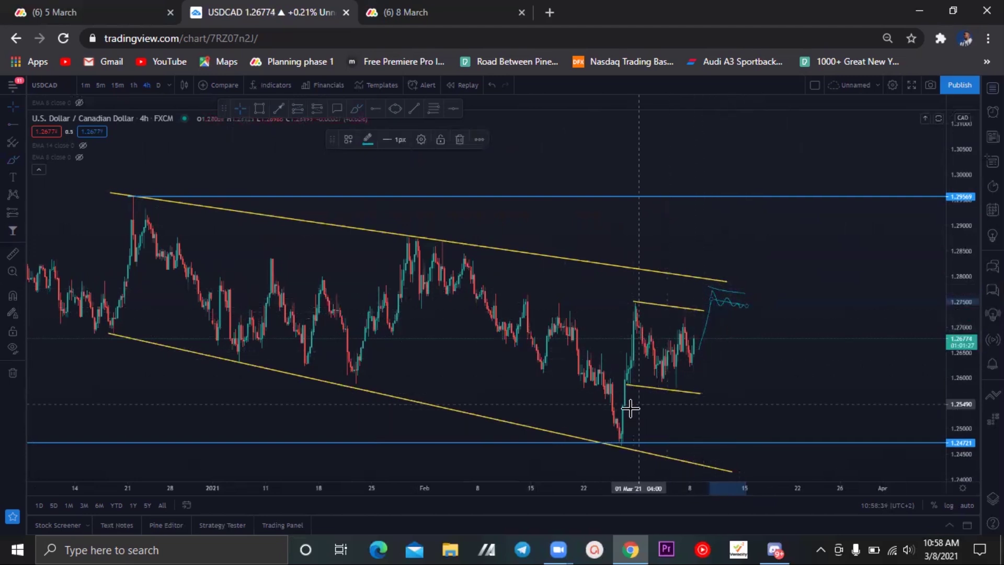
- Copy the late-February rally as a bars pattern and place it from the small channel's lower line up past the large channel's upper line
click(21, 210)
click(68, 324)
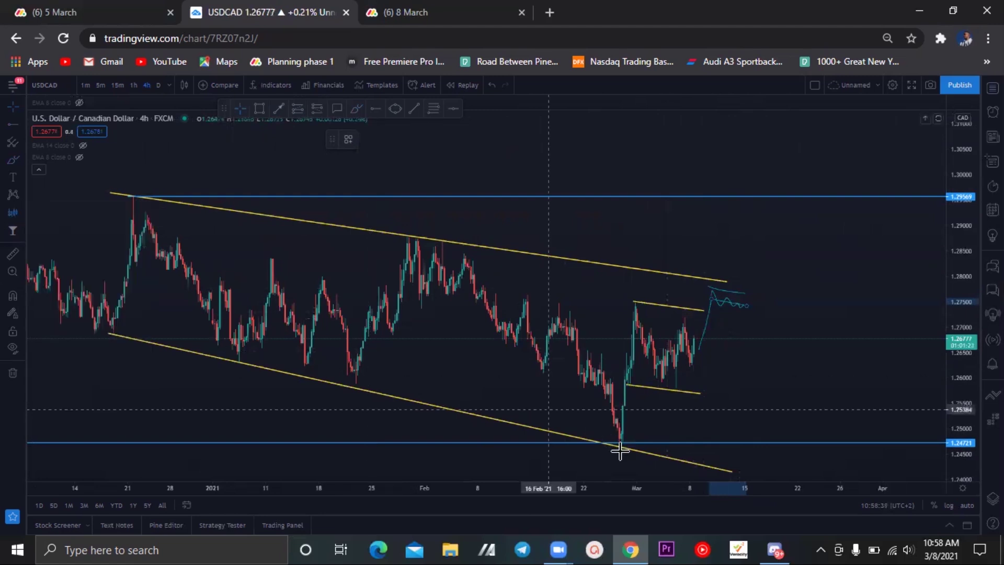
click(637, 432)
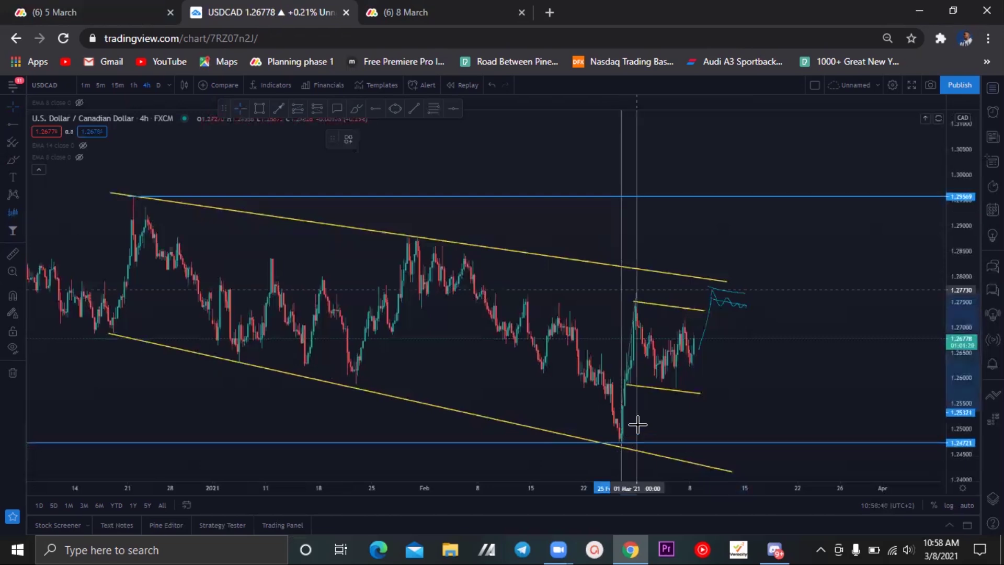
click(614, 365)
drag(718, 324, 758, 259)
click(692, 264)
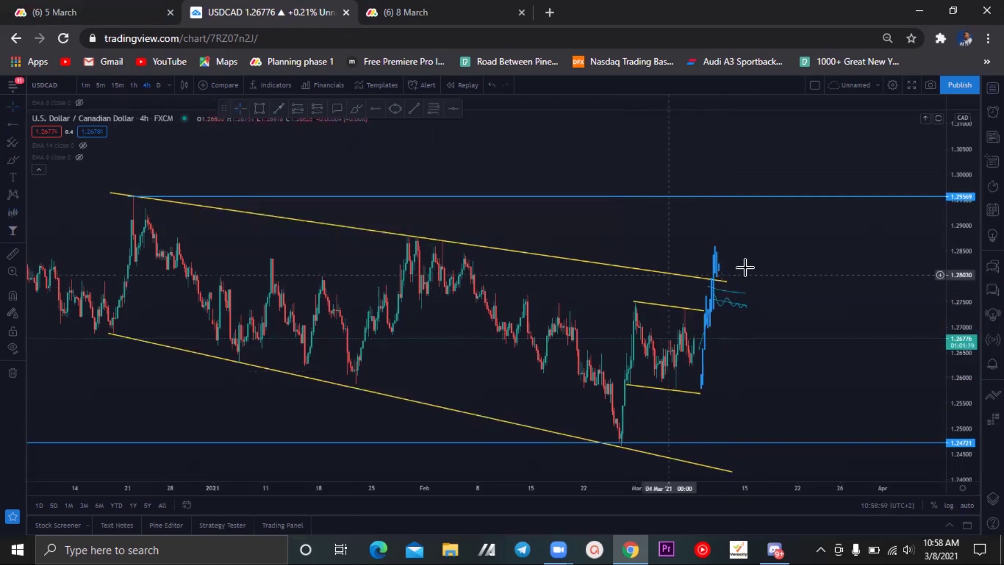
mouse_move(719, 283)
mouse_down()
mouse_move(717, 271)
mouse_move(729, 270)
mouse_up()
click(714, 270)
click(744, 257)
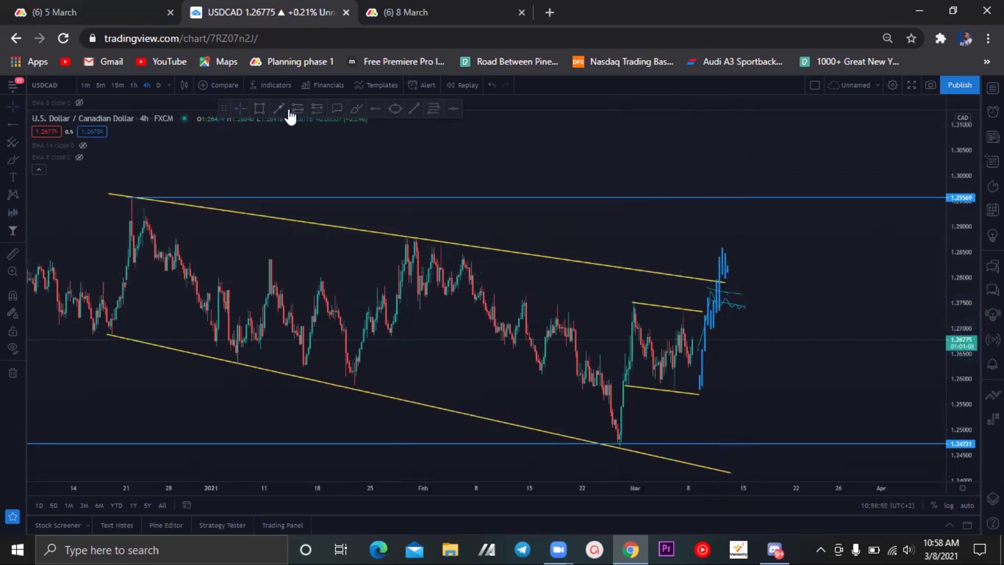
- Draw an arrow from about 1.2785, beside the end of the copied bars pattern, up to the horizontal ray at 1.29569
click(733, 285)
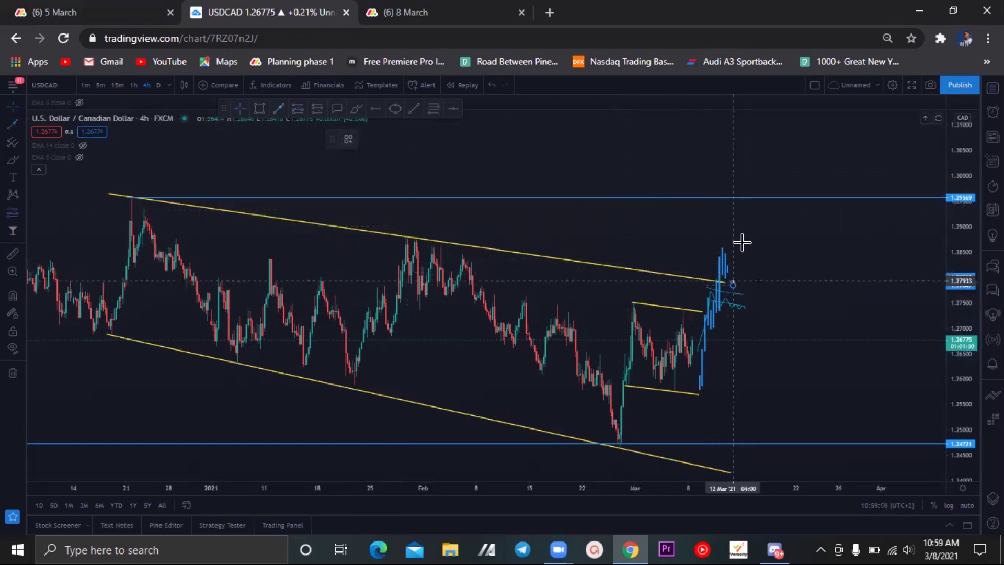
click(757, 198)
drag(772, 233, 771, 247)
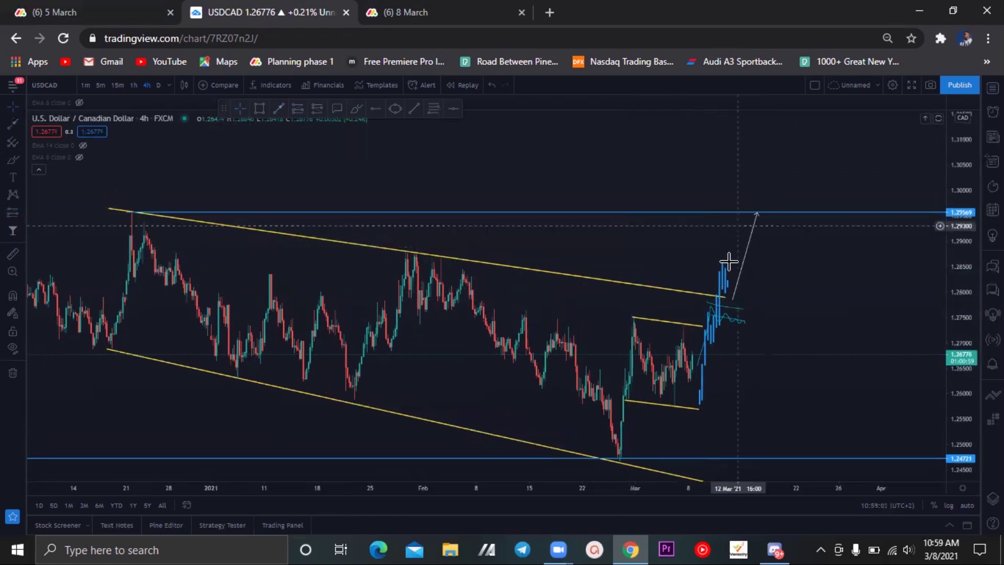
drag(787, 287, 753, 284)
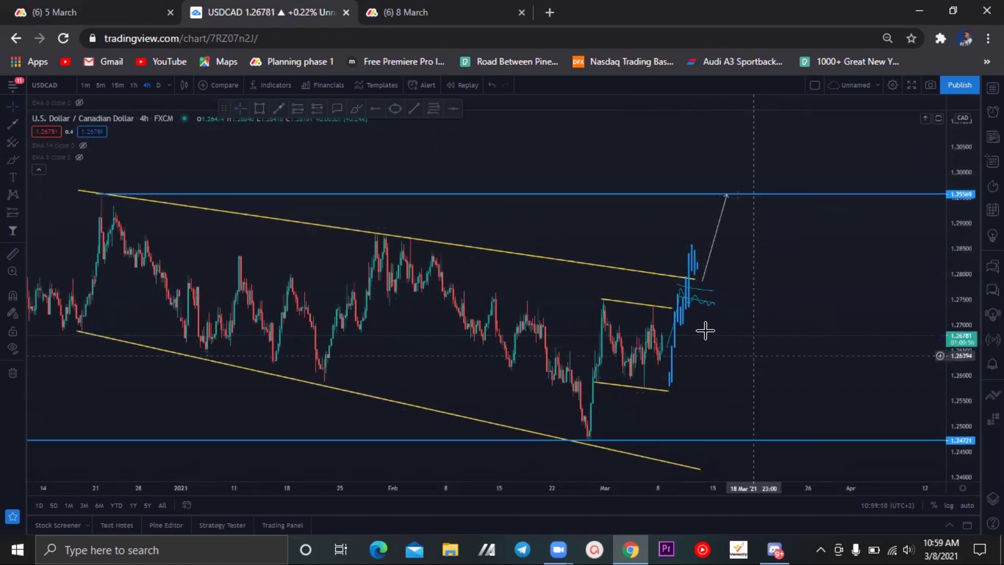
- Delete the copied bars pattern and the freehand projection around it
drag(545, 293, 567, 291)
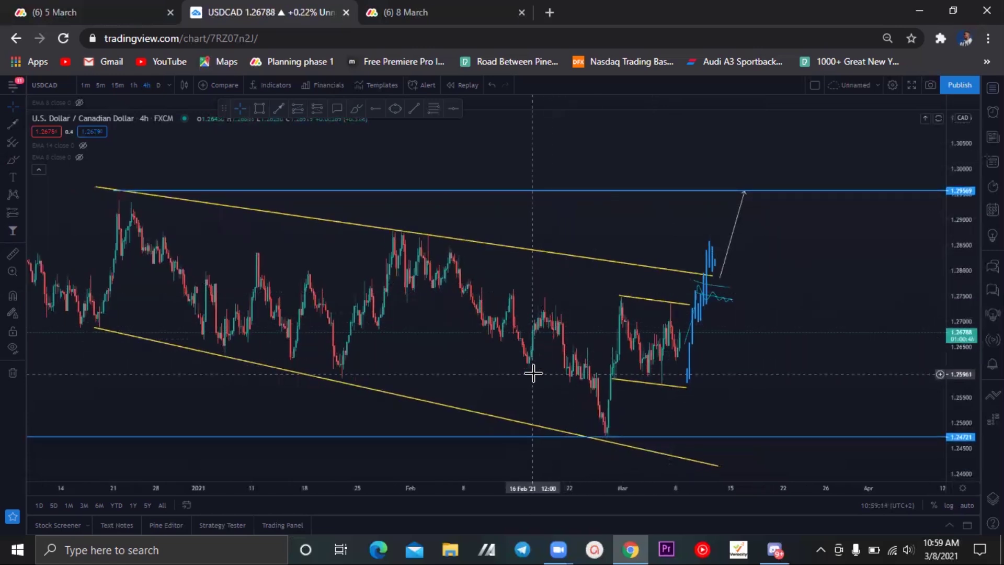
drag(534, 375, 532, 378)
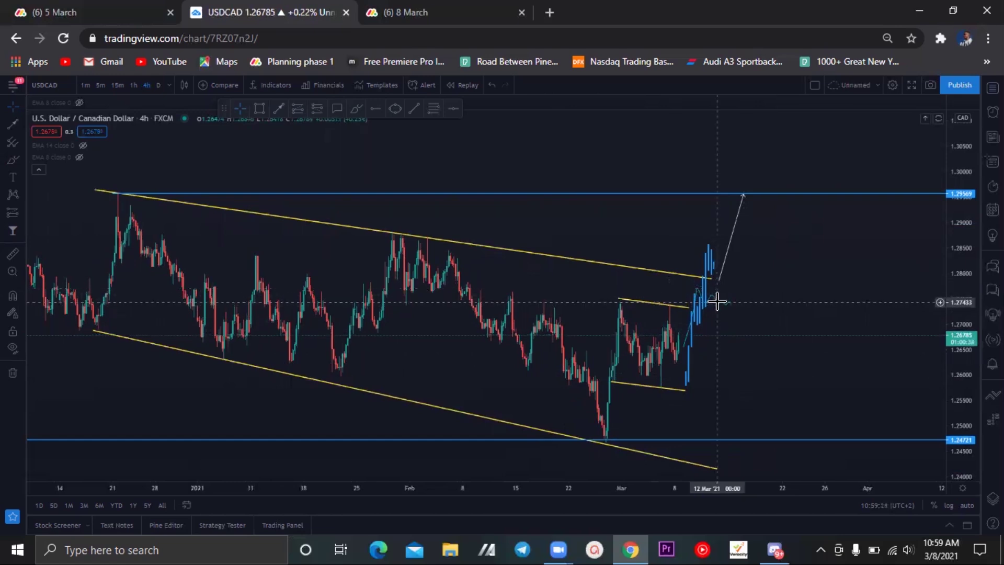
click(702, 303)
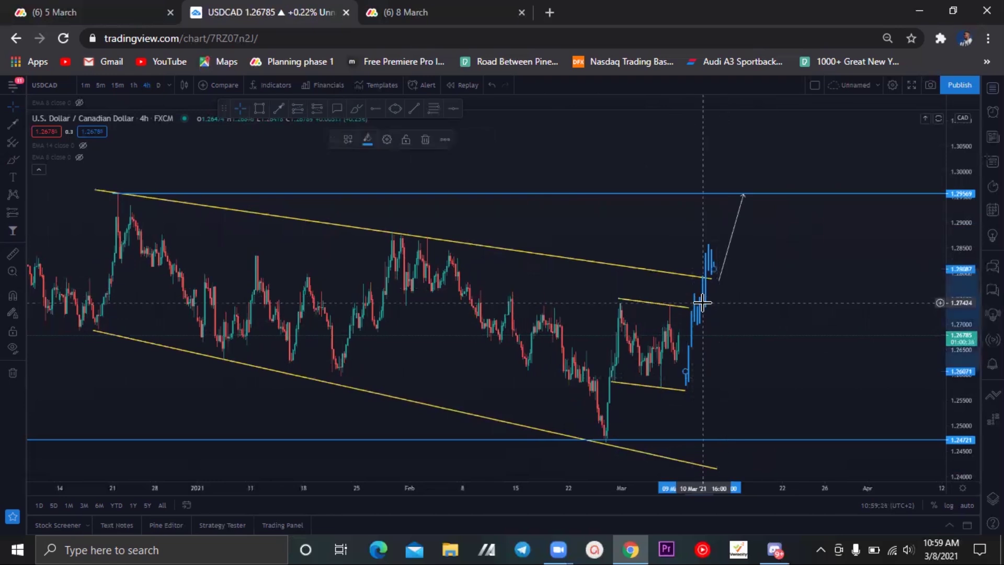
key(Delete)
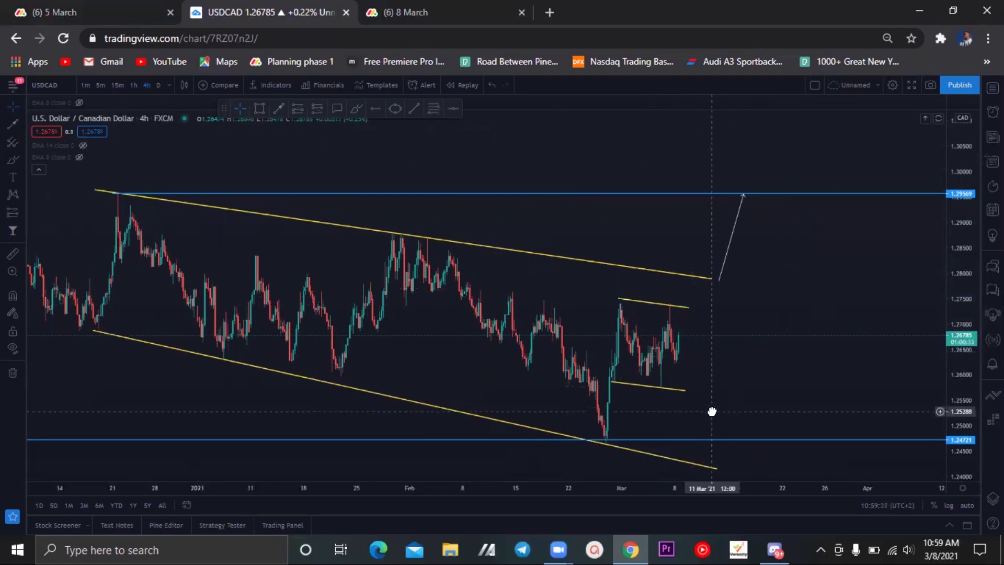
- Delete the upward projection arrow that points at the 1.29569 ray
drag(712, 412, 725, 409)
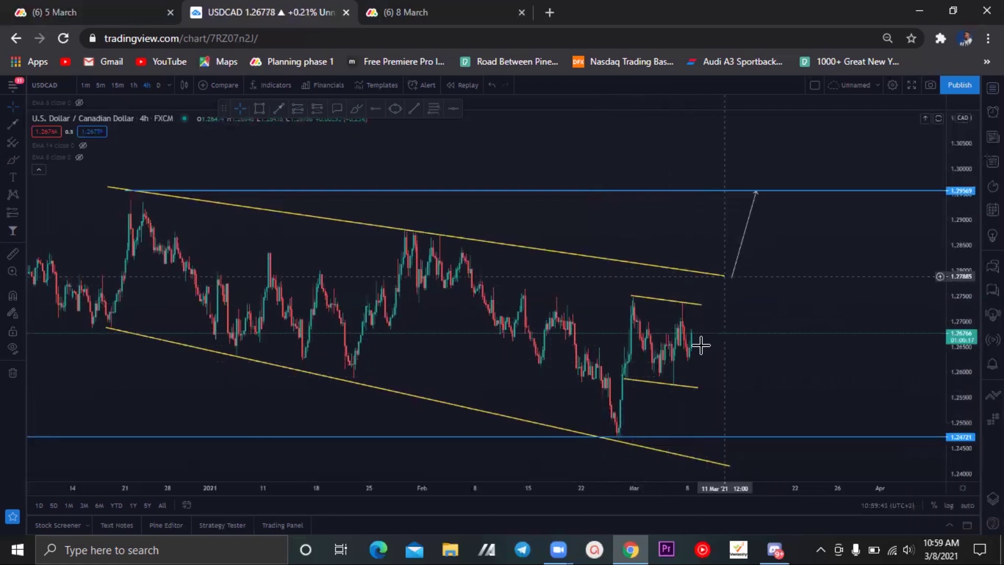
drag(734, 309, 771, 311)
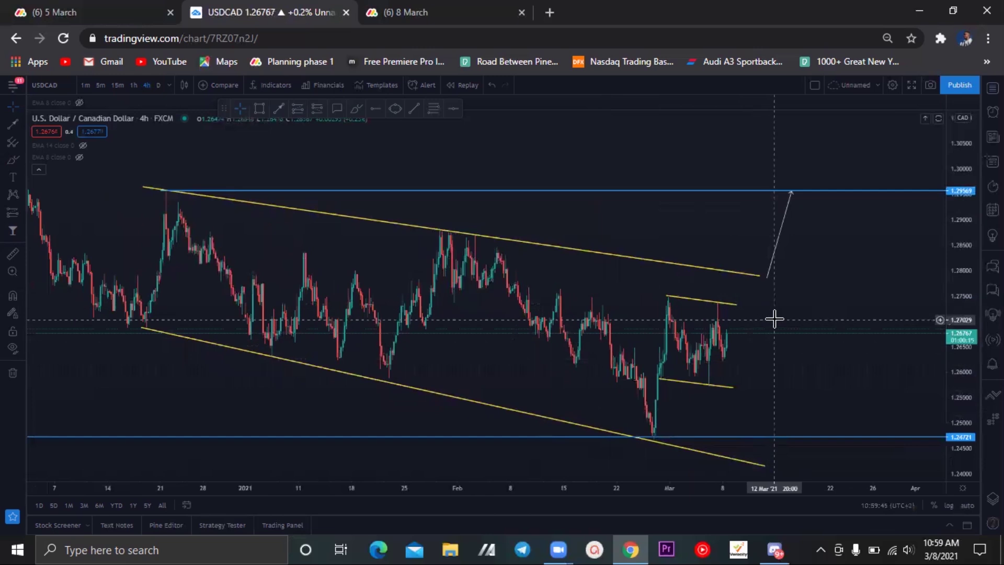
scroll(774, 319, down, 1)
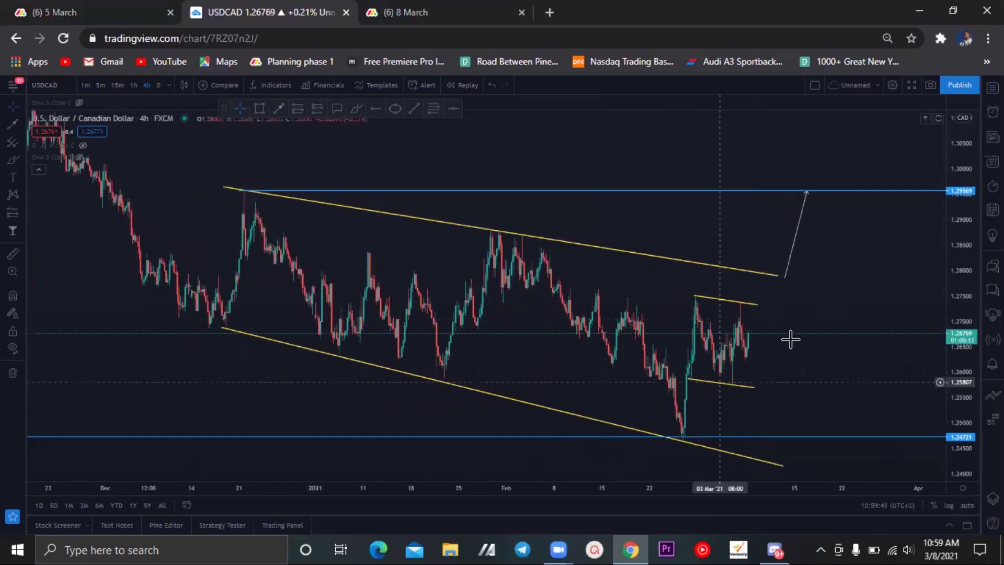
drag(873, 305, 860, 304)
drag(960, 251, 959, 287)
drag(898, 278, 889, 277)
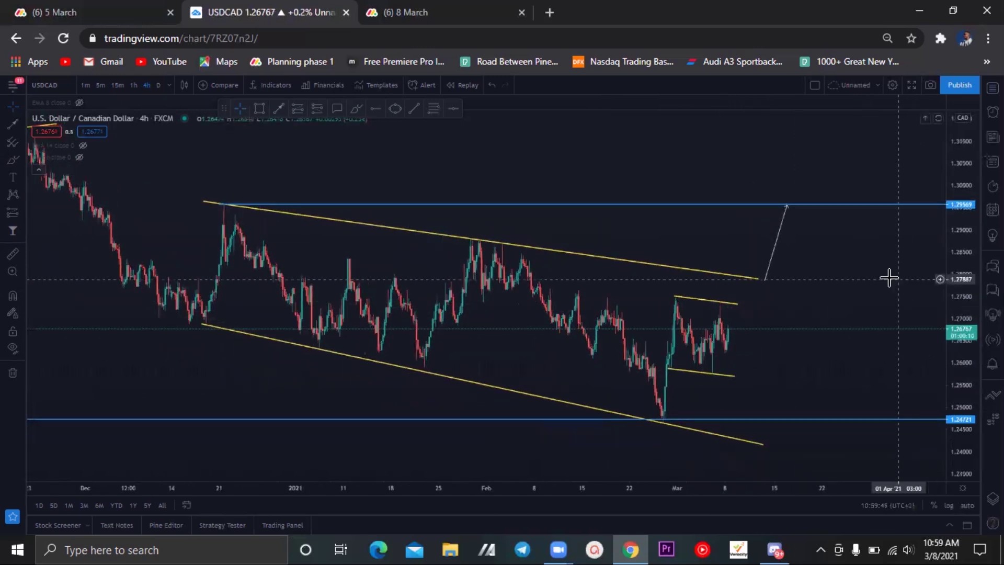
click(772, 223)
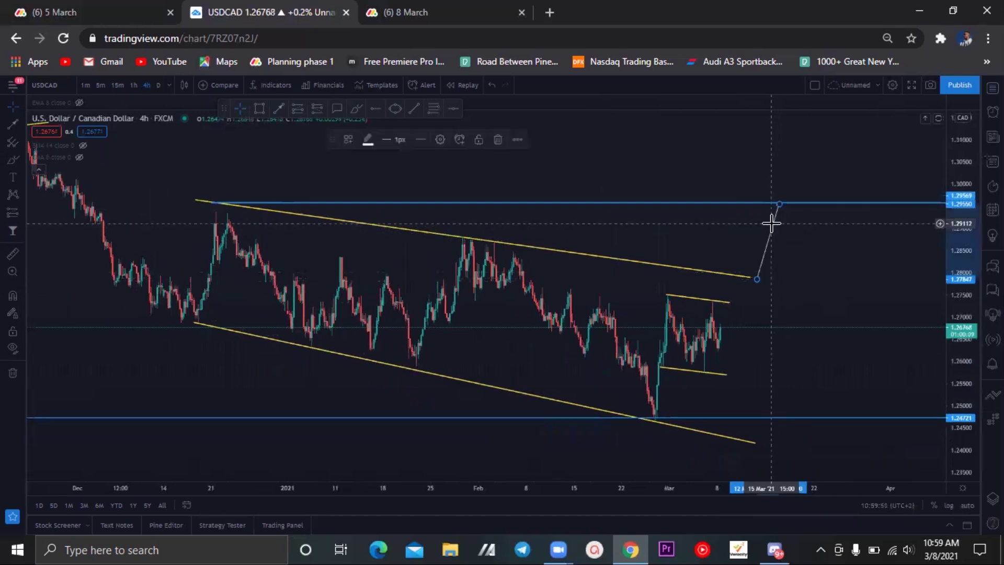
click(498, 140)
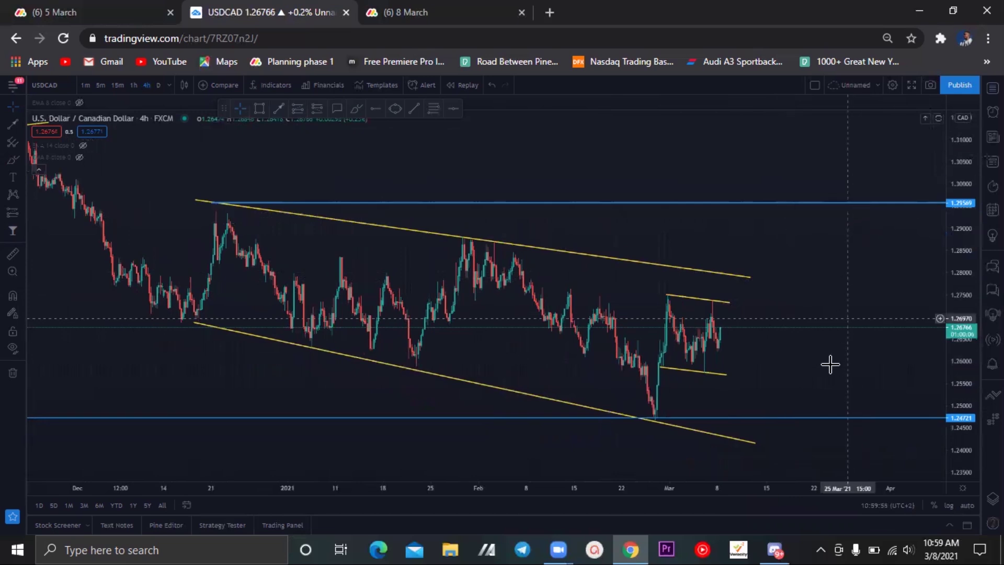
- Open the watchlist and load the GBPAUD chart from it
click(992, 88)
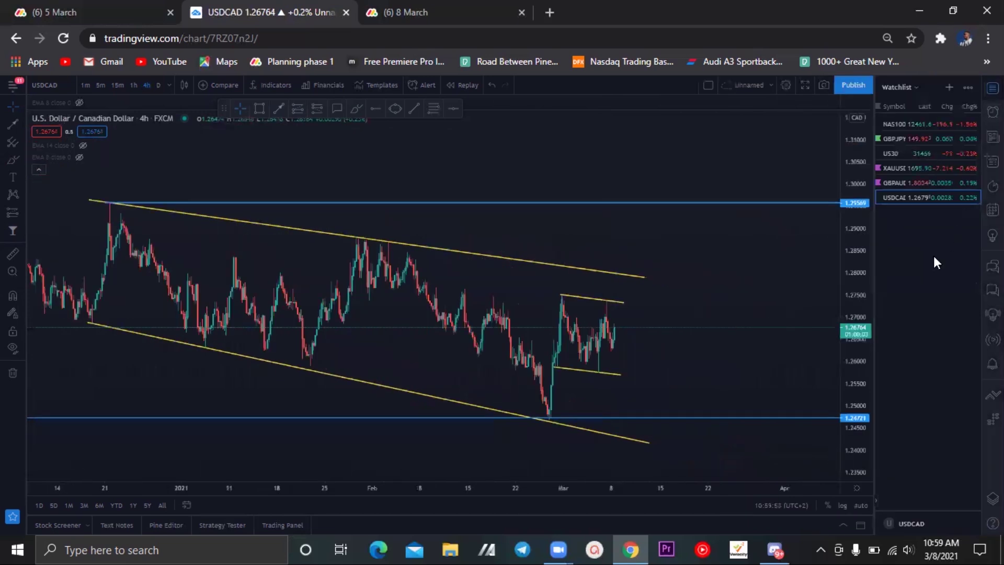
drag(732, 313, 761, 315)
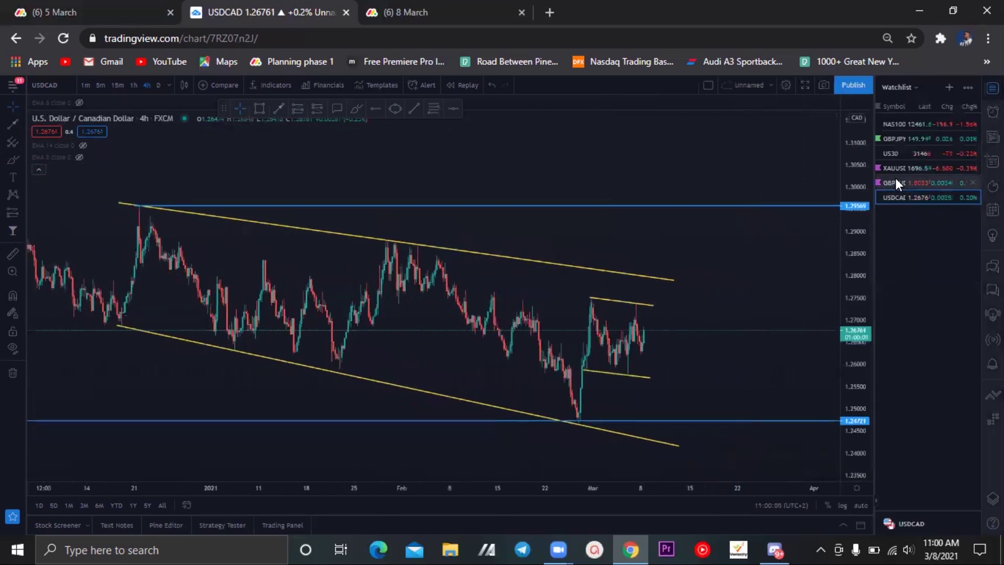
click(895, 180)
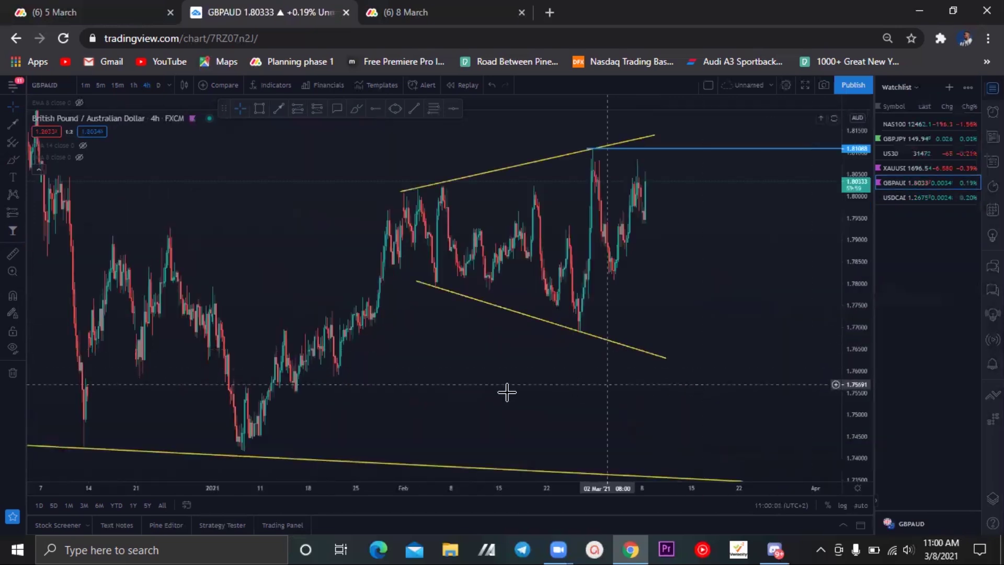
- Set GBPAUD to the daily timeframe and compress the chart so the whole widening channel and the preceding decline fit in view
click(159, 85)
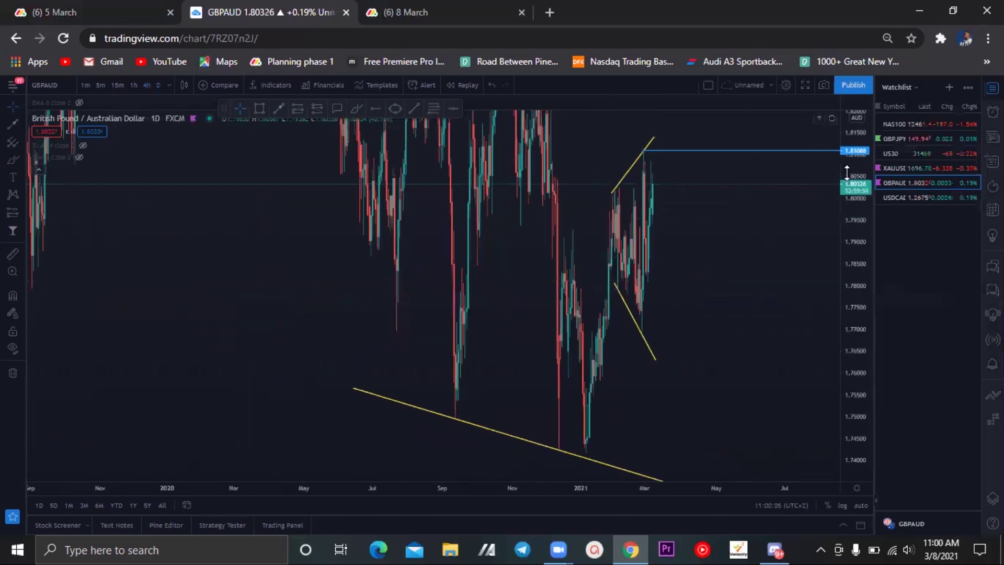
drag(847, 360, 804, 366)
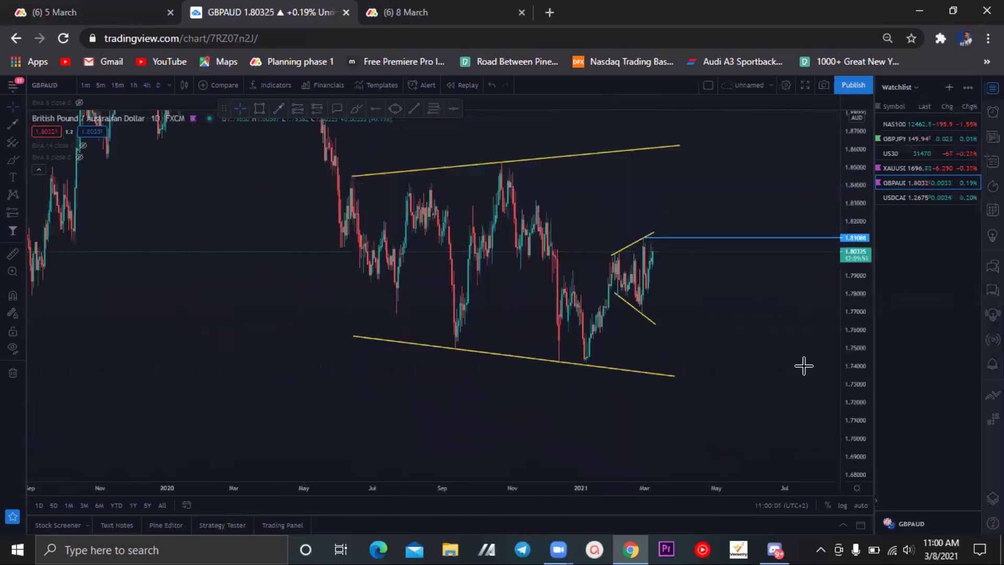
drag(862, 300, 796, 388)
scroll(786, 318, down, 2)
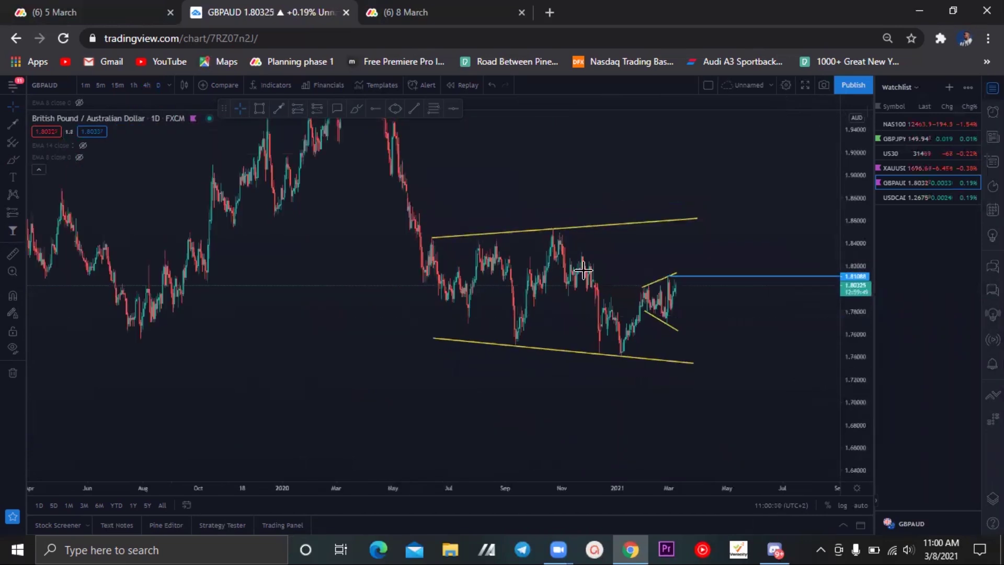
drag(584, 271, 562, 335)
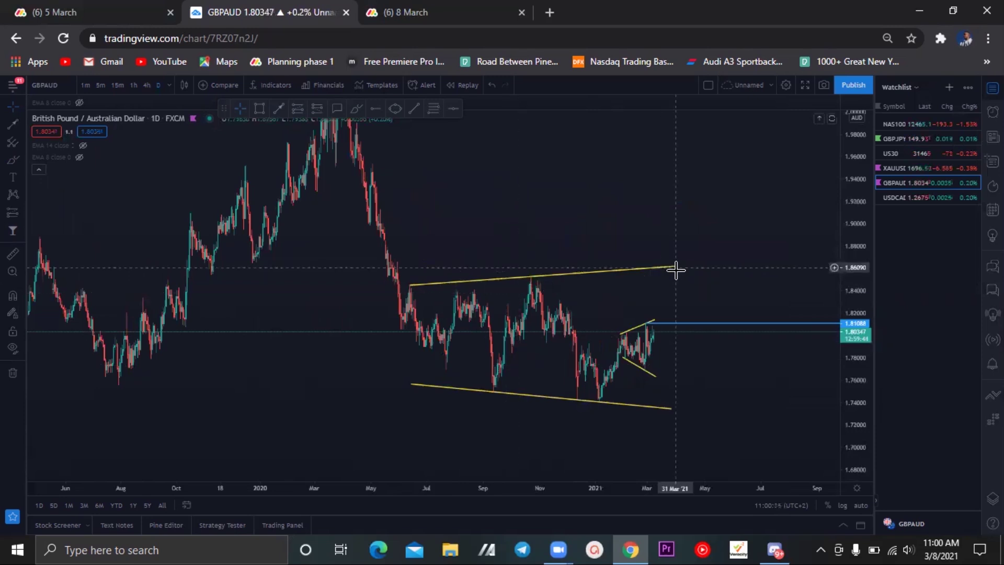
drag(724, 260, 720, 239)
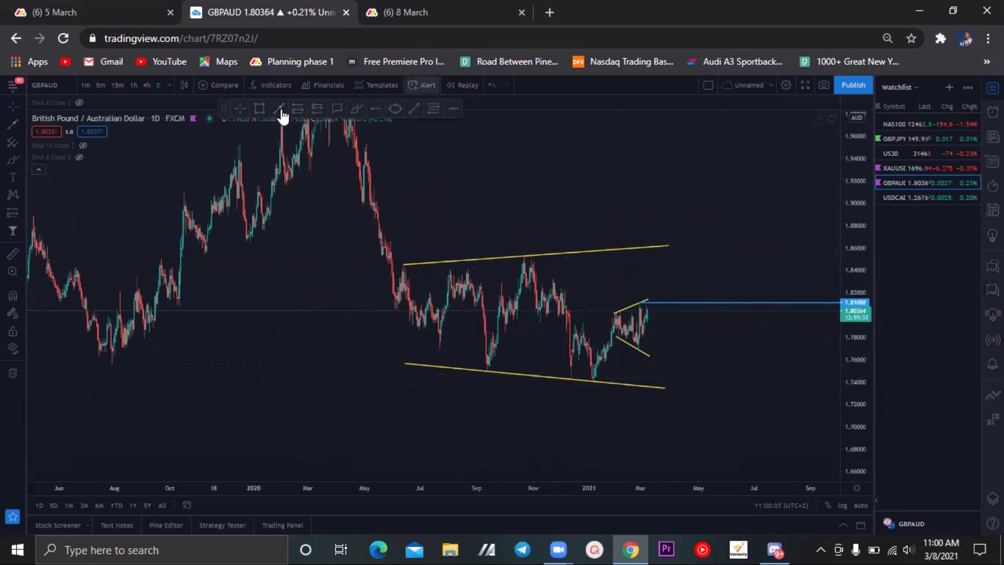
- Draw three arrows pointing at the September, December and January lows along the widening channel's lower trendline
drag(471, 394, 480, 372)
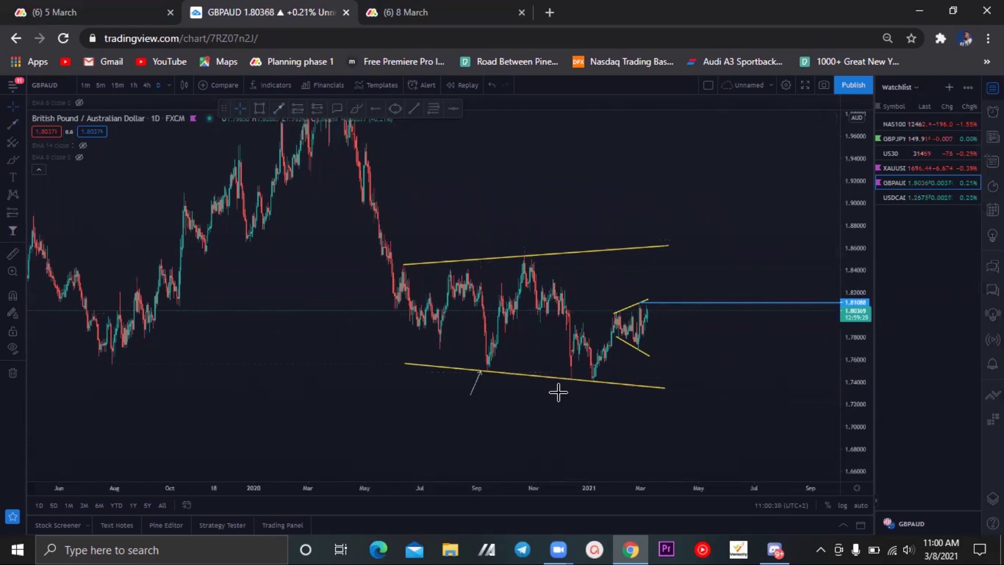
drag(567, 395, 575, 377)
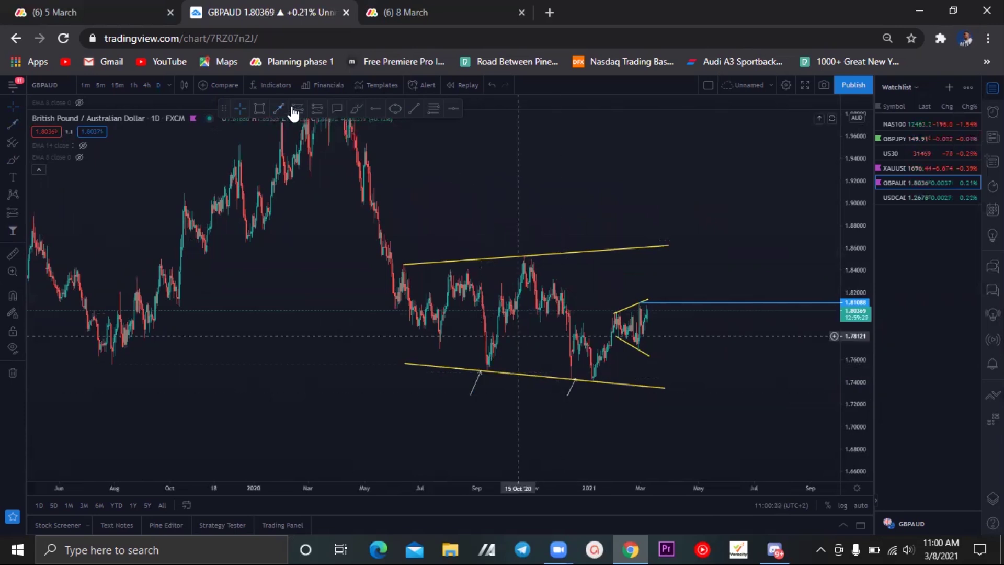
drag(597, 396, 621, 381)
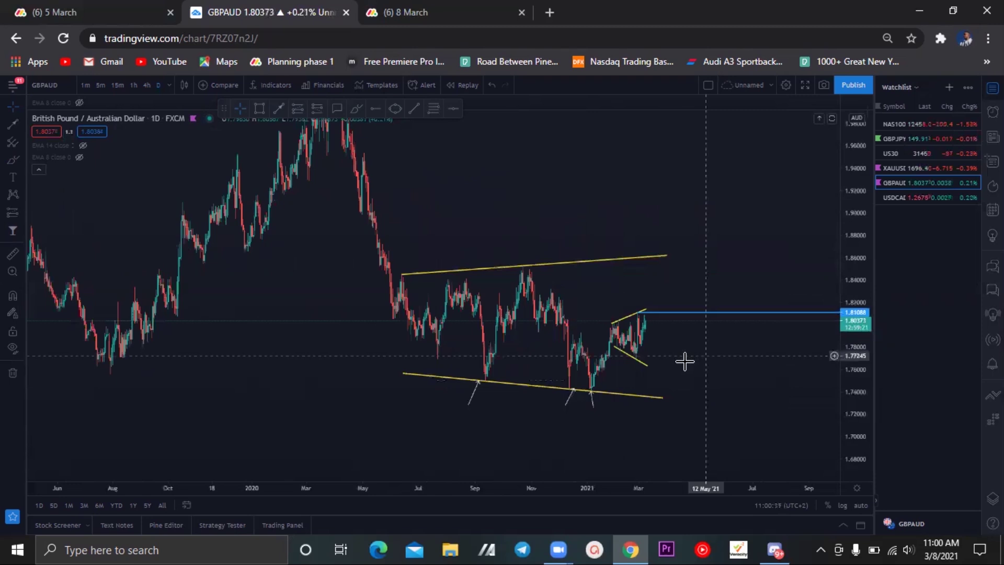
drag(691, 356, 685, 361)
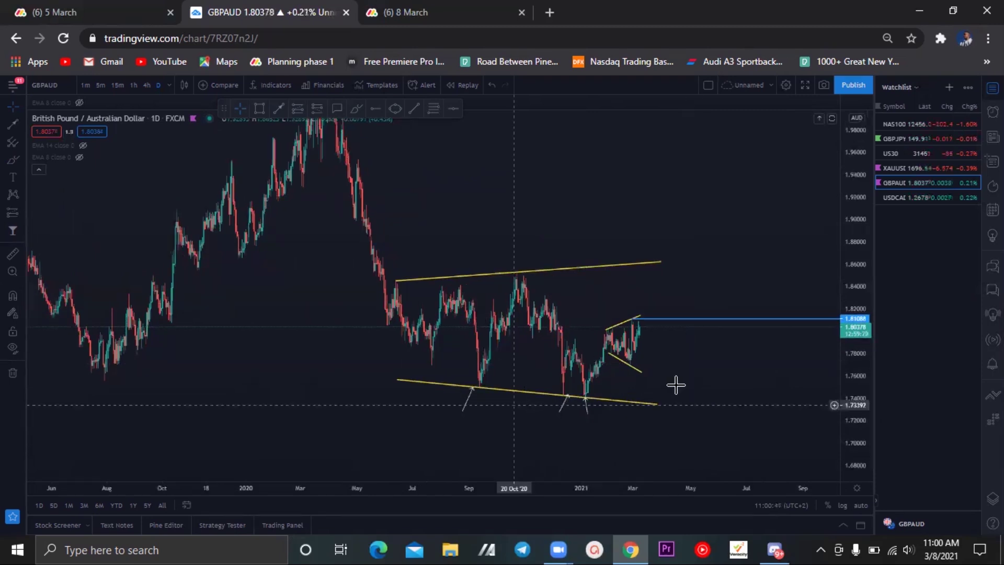
drag(584, 255, 600, 241)
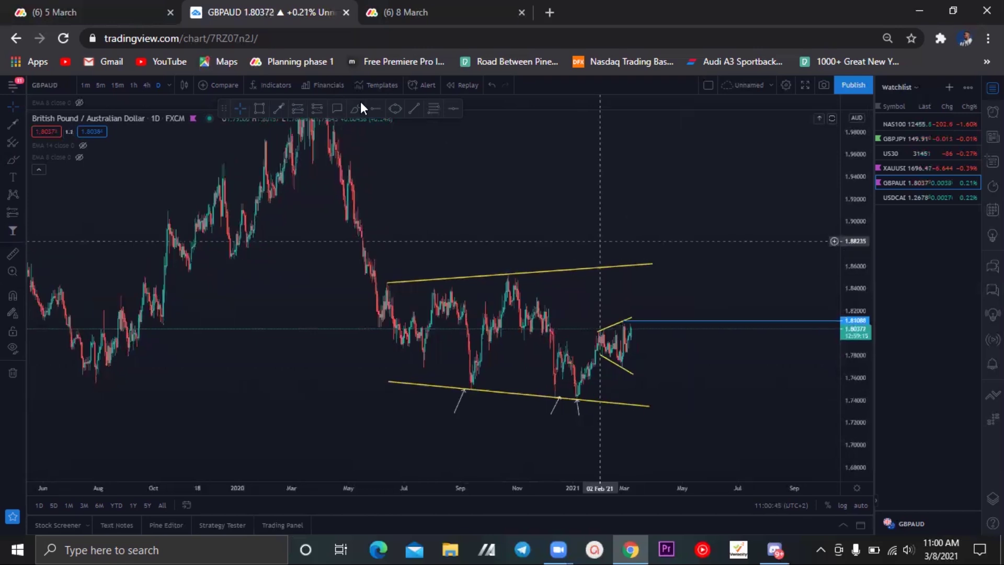
click(413, 111)
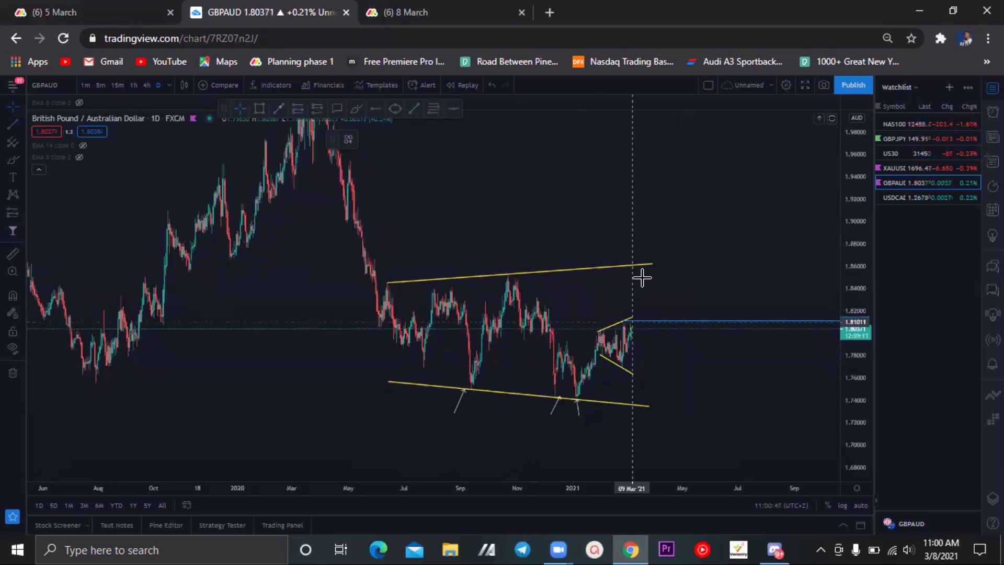
click(634, 334)
click(647, 270)
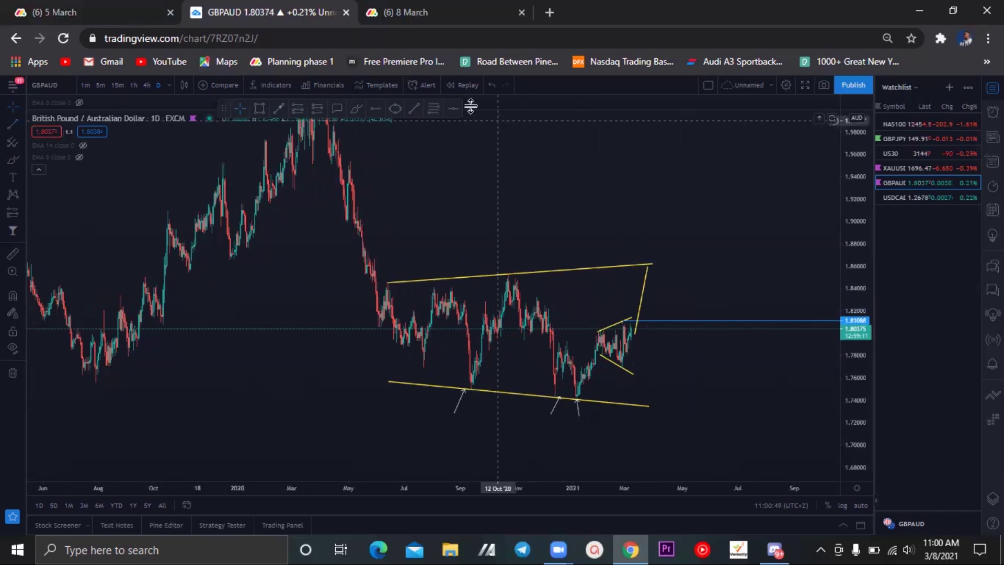
key(ctrl+z)
- Draw an upward projection arrow from about 1.797 to the widening channel's upper trendline at about 1.860
click(283, 111)
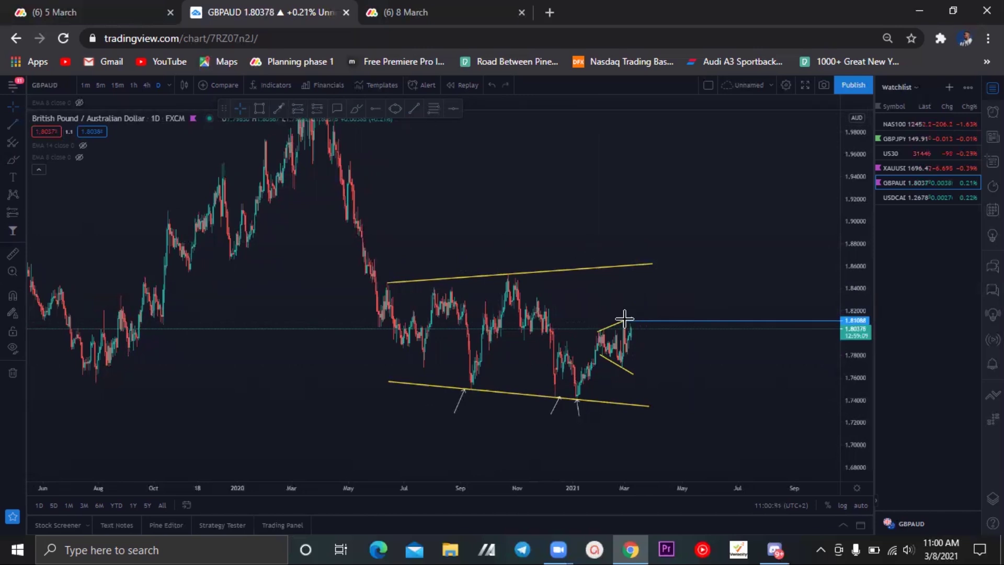
click(633, 337)
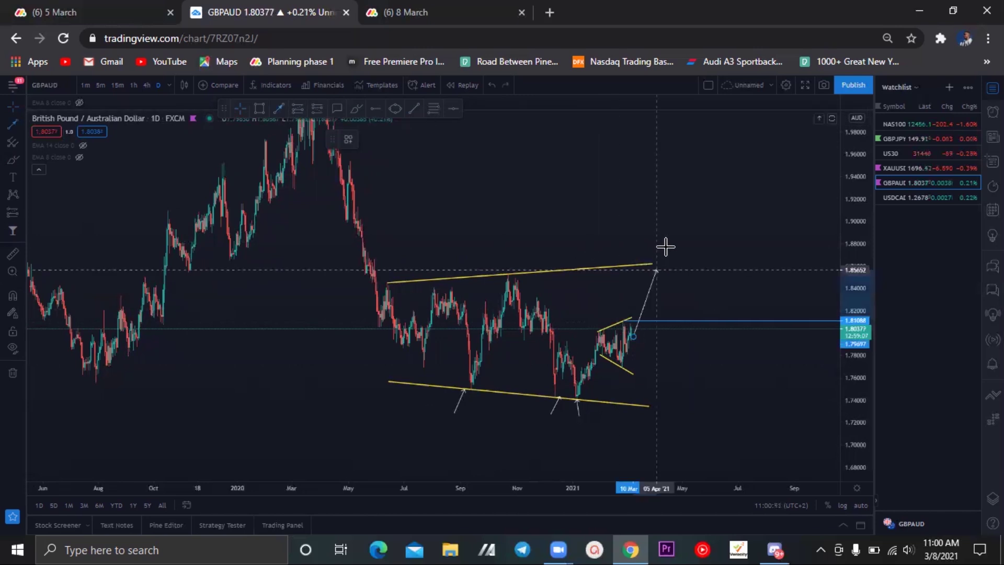
click(656, 267)
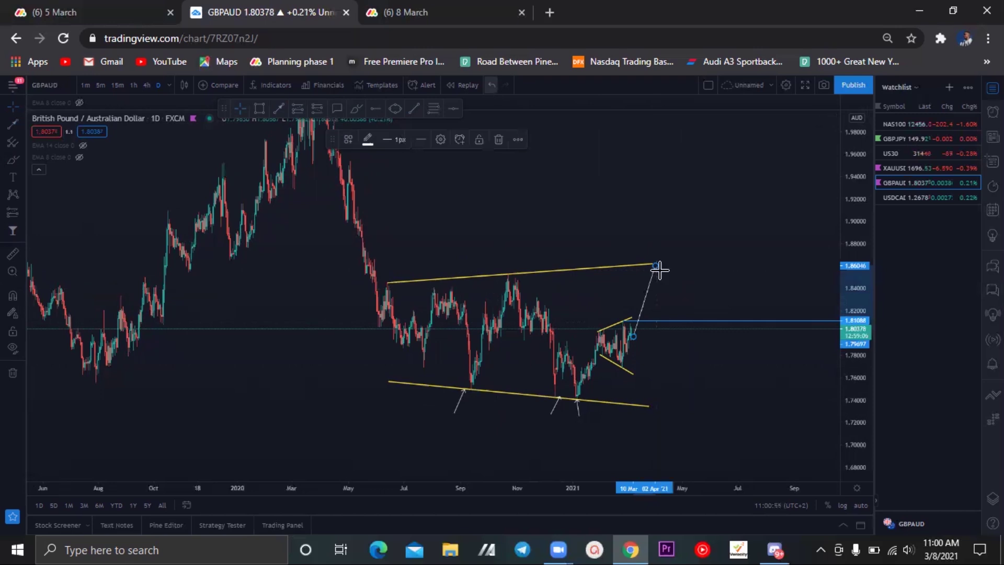
- Examine the daily widening channel and the smaller expanding pattern formed inside it in February and March
drag(662, 294, 666, 282)
drag(660, 359, 682, 383)
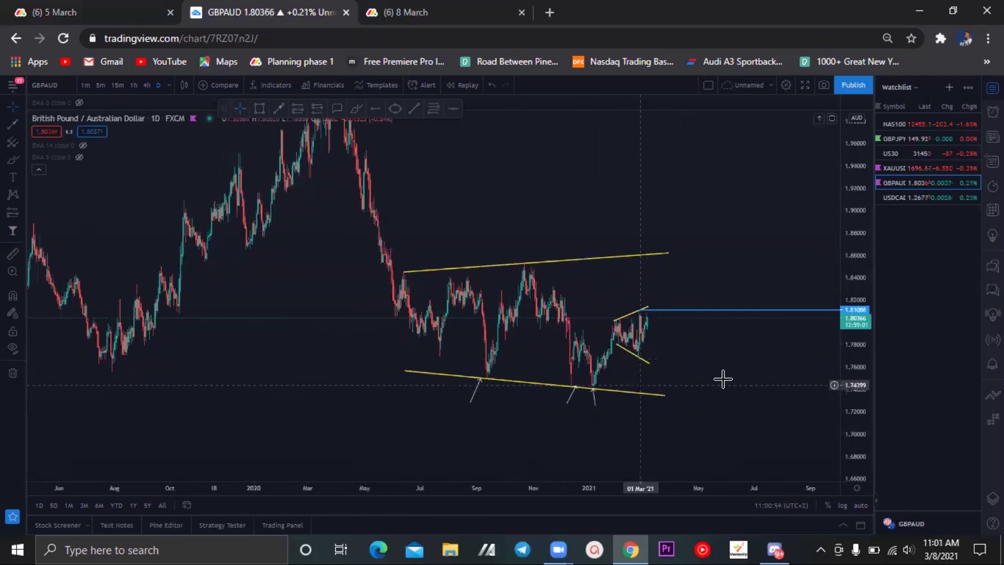
scroll(685, 365, up, 3)
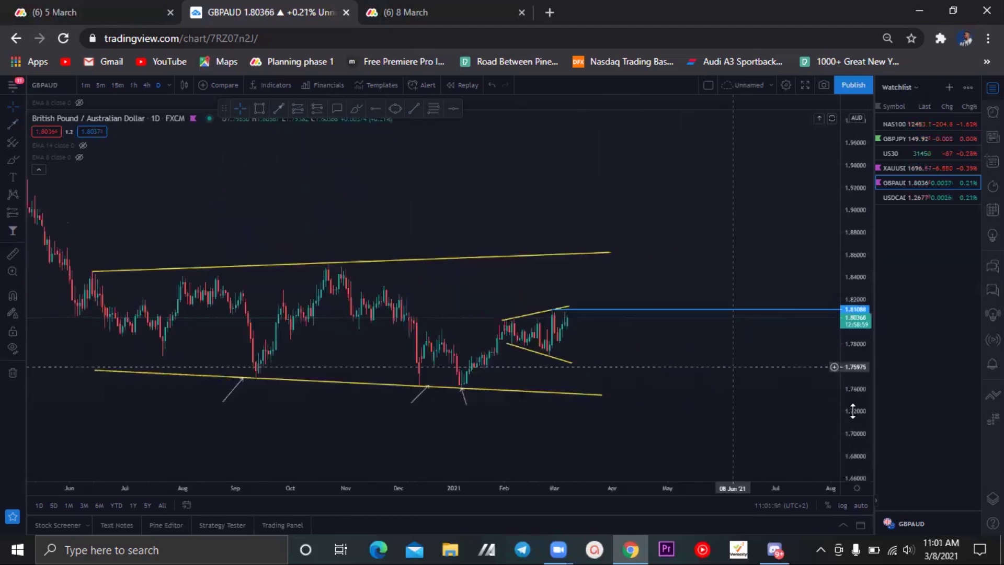
drag(853, 412, 871, 339)
drag(604, 406, 645, 383)
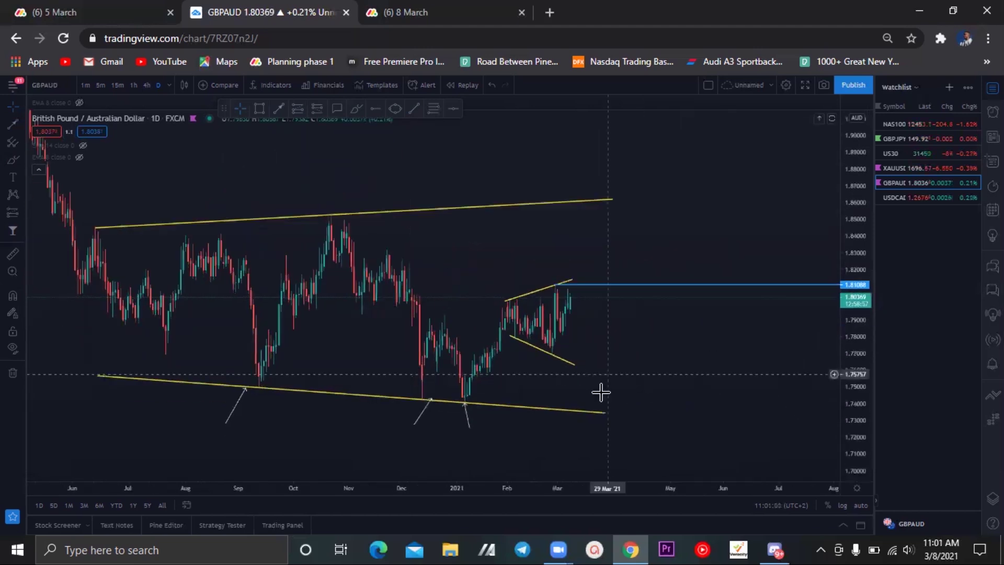
scroll(531, 400, left, 6)
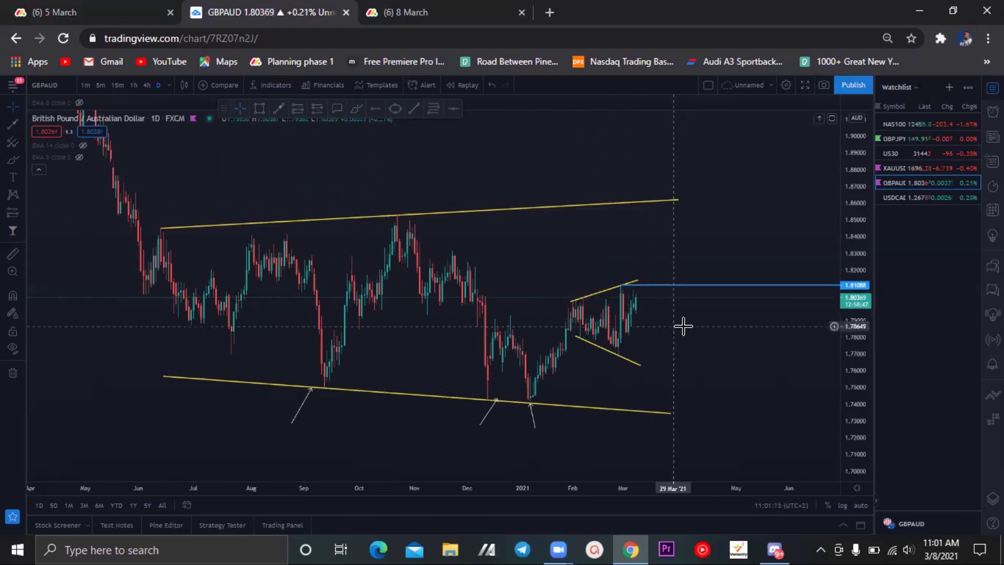
drag(683, 326, 689, 319)
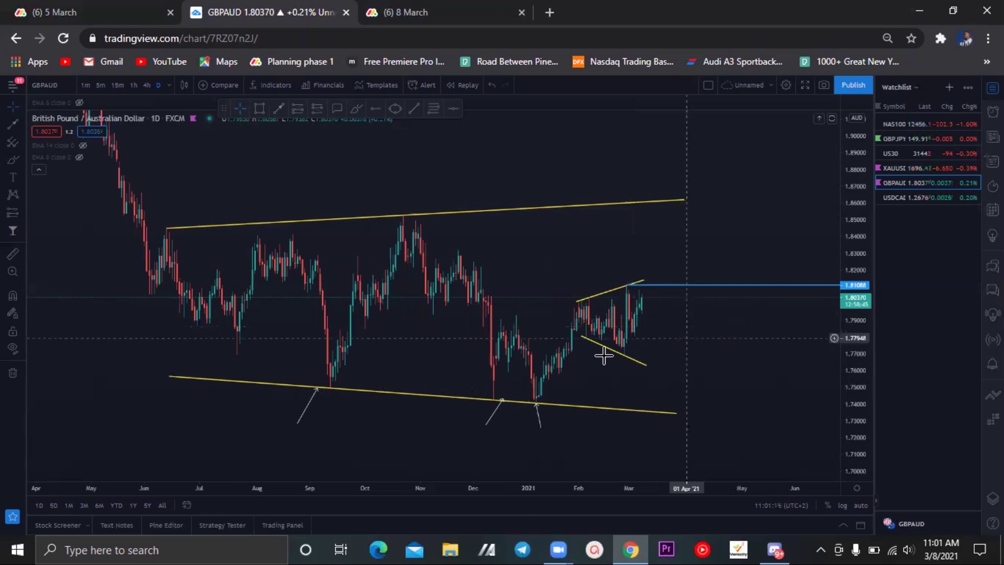
drag(643, 285, 636, 285)
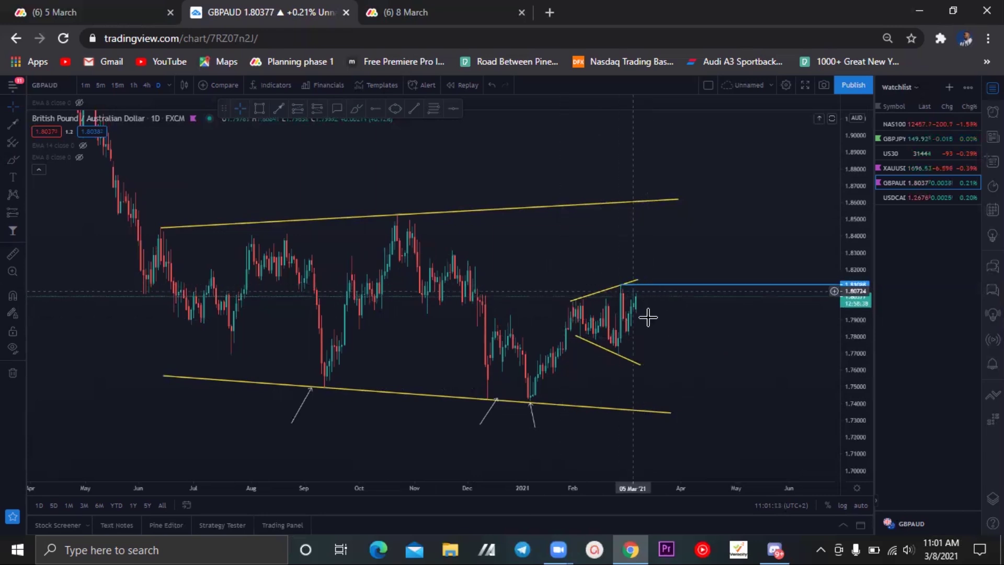
drag(641, 319, 667, 298)
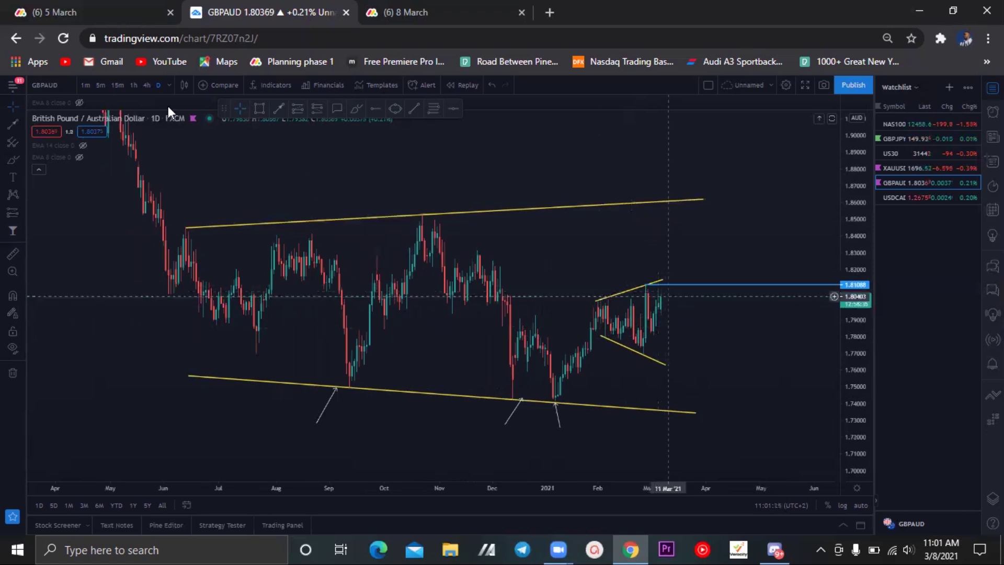
- Set GBPAUD to the 4-hour timeframe and enlarge the smaller February–March widening channel
click(146, 85)
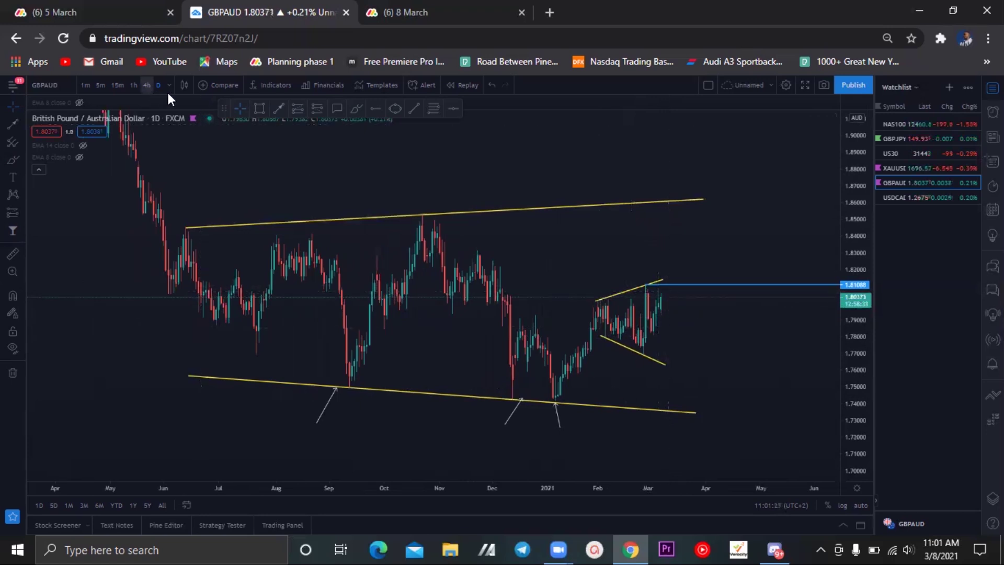
drag(697, 321, 663, 323)
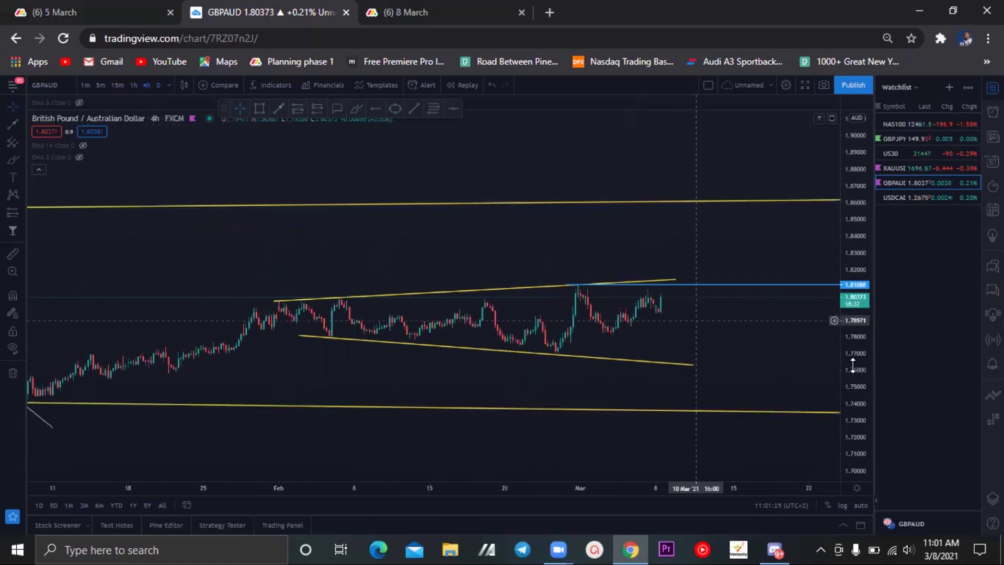
drag(780, 311, 766, 287)
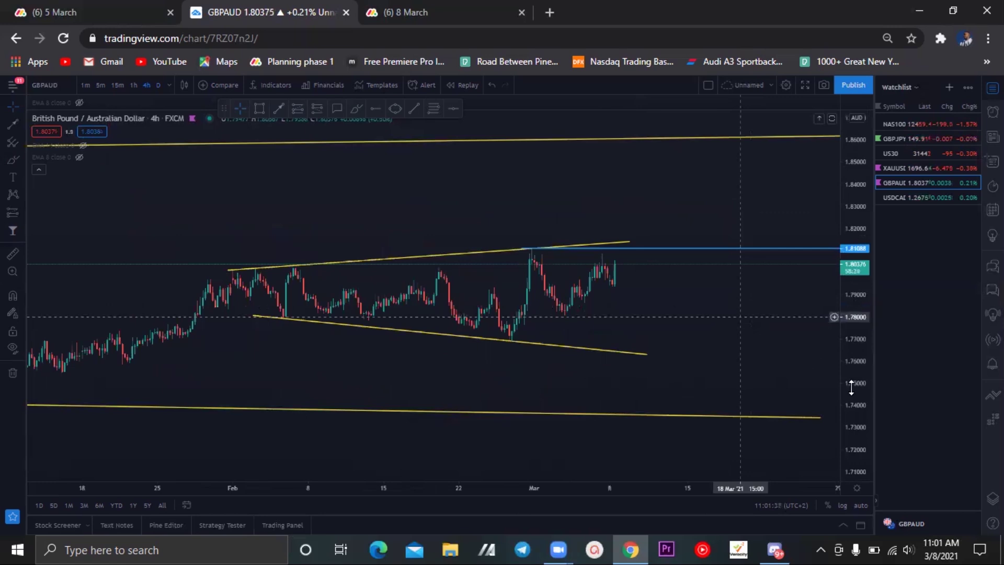
drag(767, 319, 696, 289)
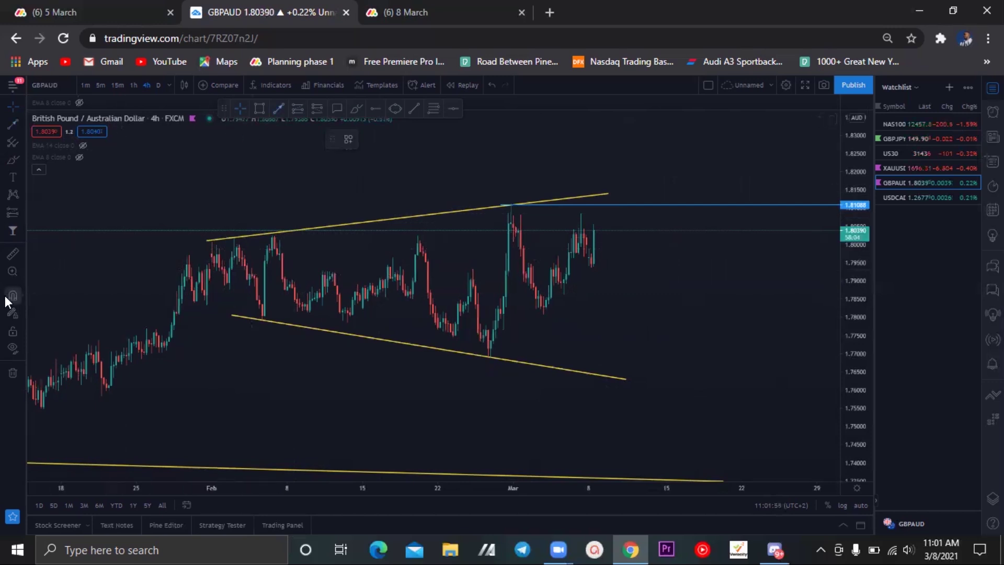
- Enable continuous drawing and mark the upper trendline of the smaller channel with arrows at two early-February highs and the late-February high
click(13, 313)
click(202, 210)
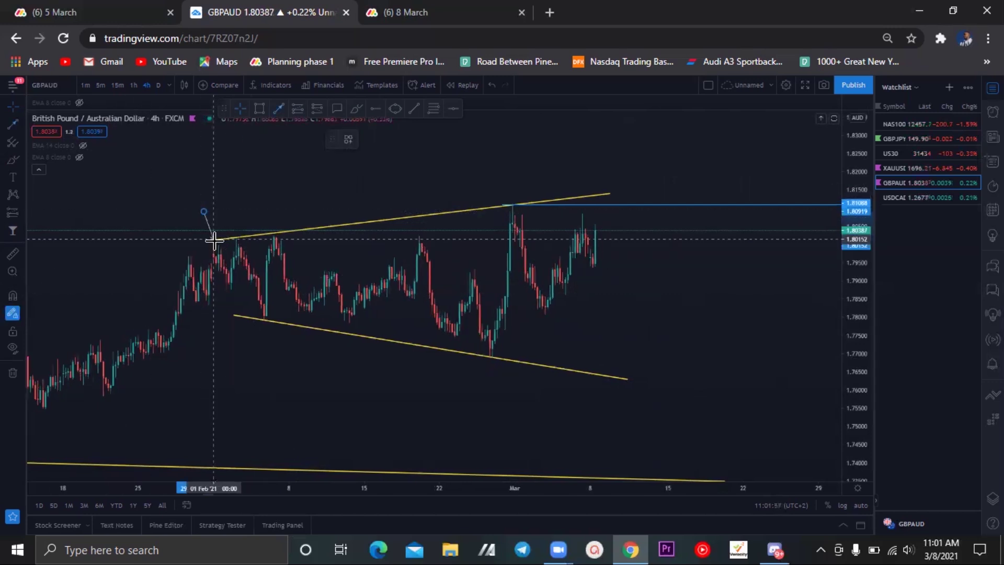
click(214, 241)
click(244, 209)
click(229, 238)
click(281, 213)
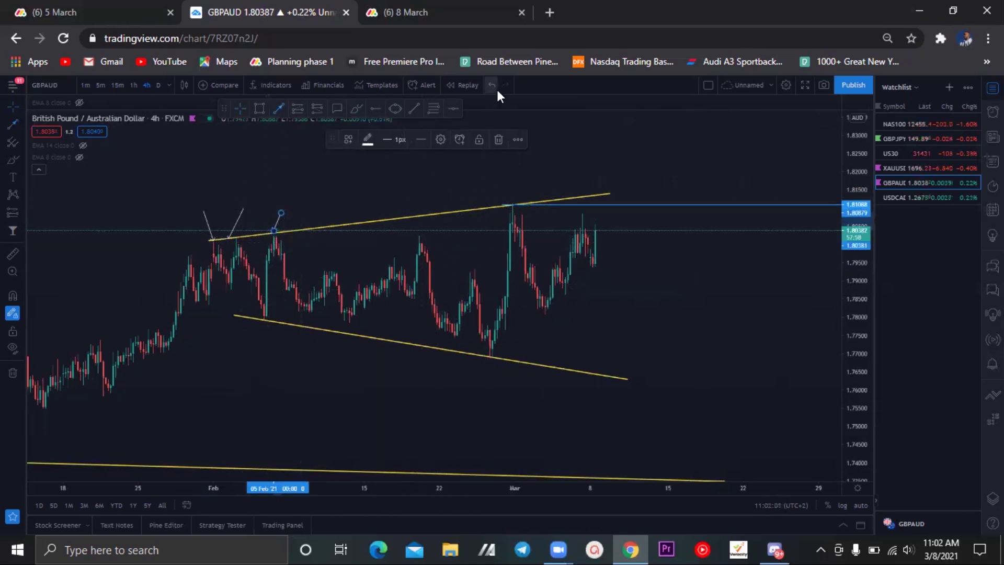
key(ctrl+z)
click(506, 204)
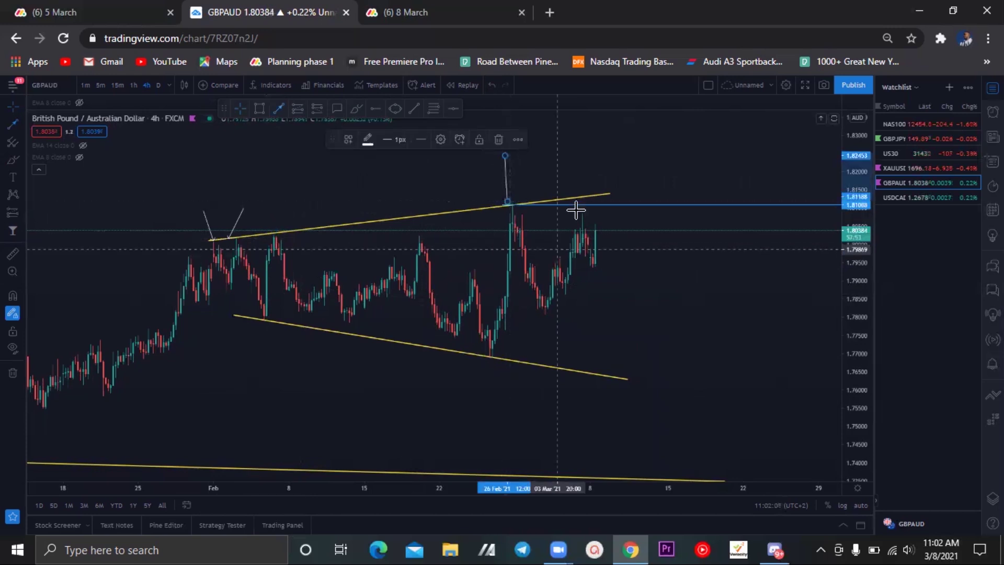
- Draw three projection arrows from the current price: up to the 1.81088 ray, down to about 1.764, and up to about 1.825
click(597, 245)
click(610, 202)
click(610, 201)
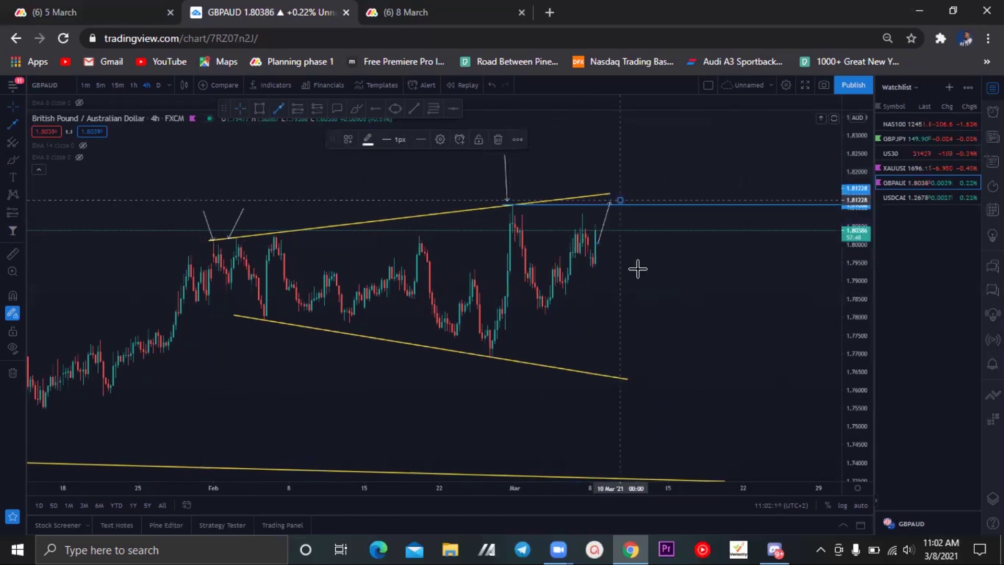
click(665, 376)
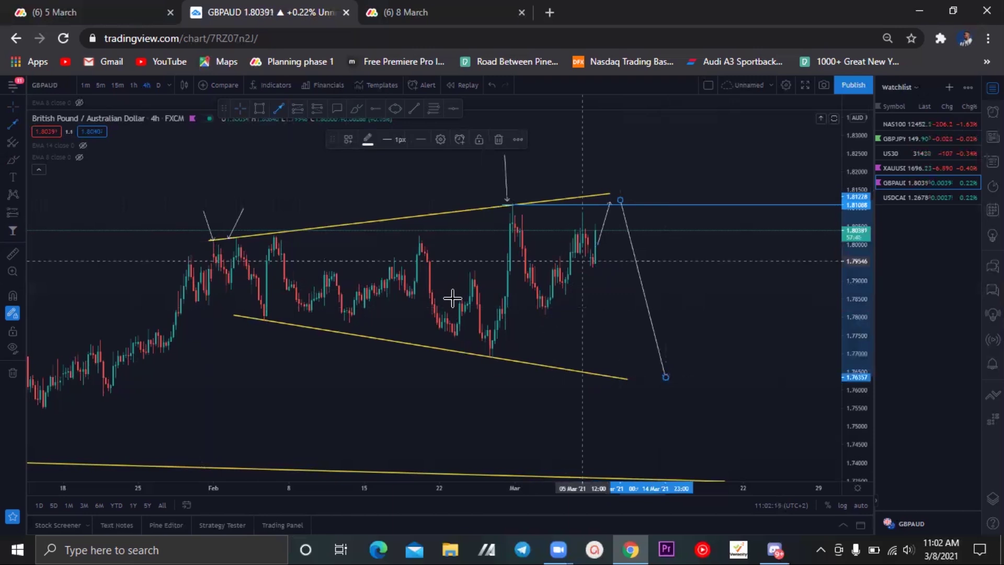
click(679, 380)
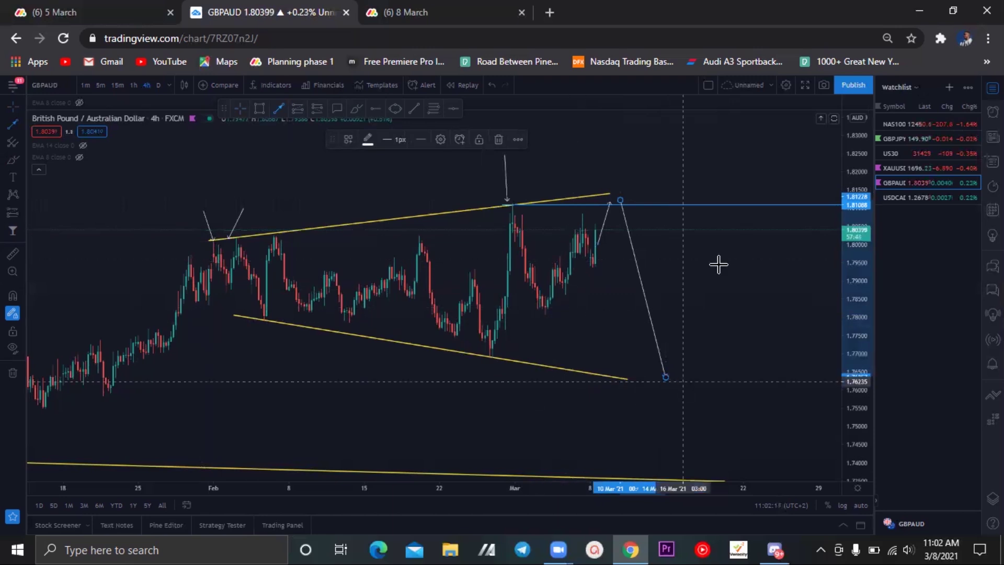
click(743, 162)
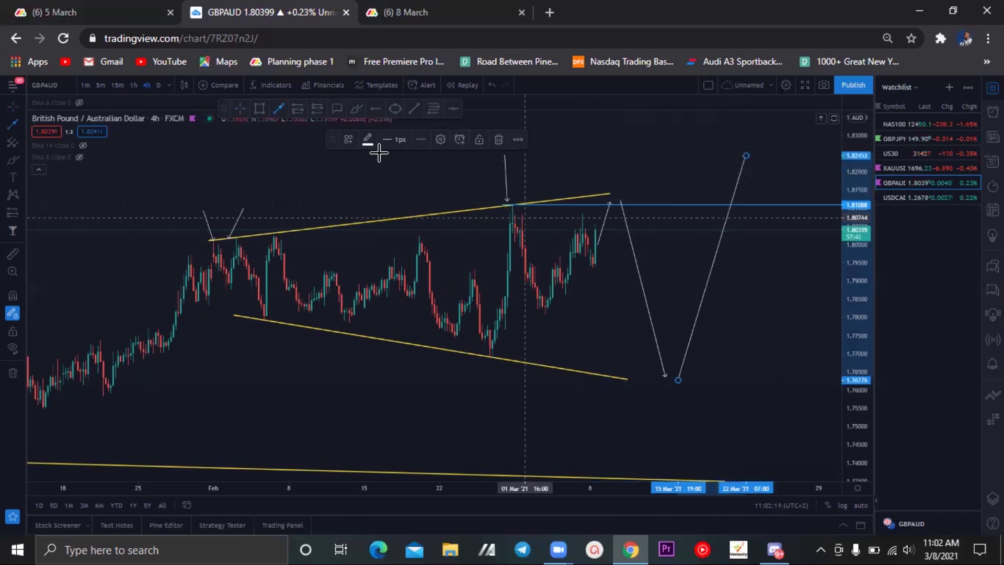
- Brush a consolidation and rise above the 1.81088 ray, and a fall below it with a small flag bounded by two lines
drag(314, 176, 308, 178)
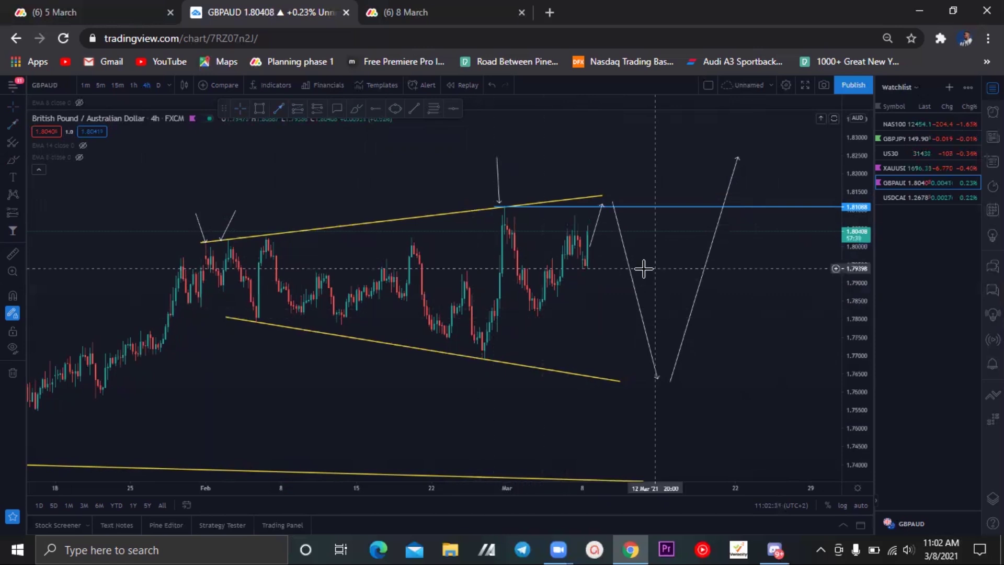
drag(587, 253, 588, 233)
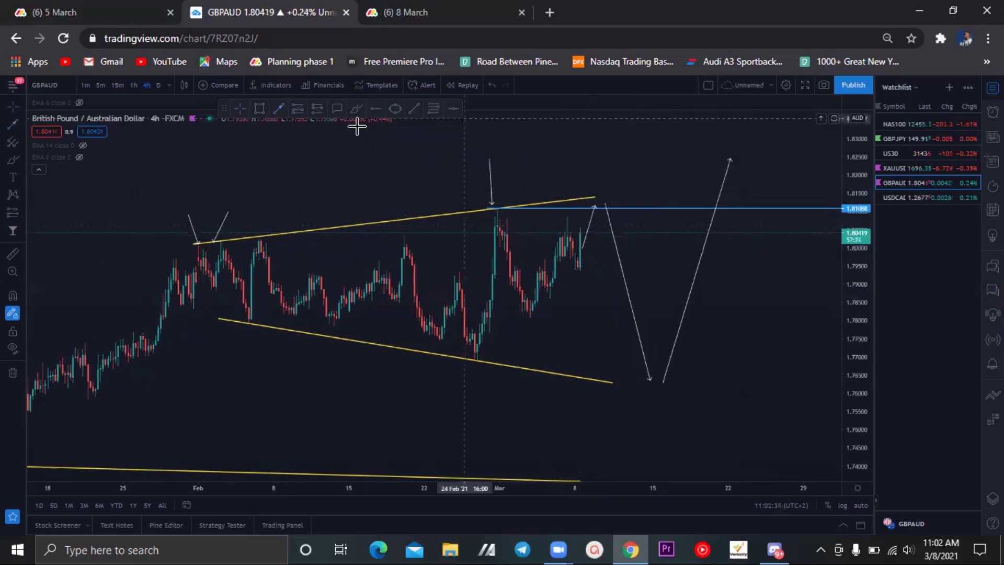
mouse_move(595, 213)
mouse_down()
mouse_move(612, 177)
mouse_move(630, 175)
mouse_move(628, 200)
mouse_move(675, 128)
mouse_up()
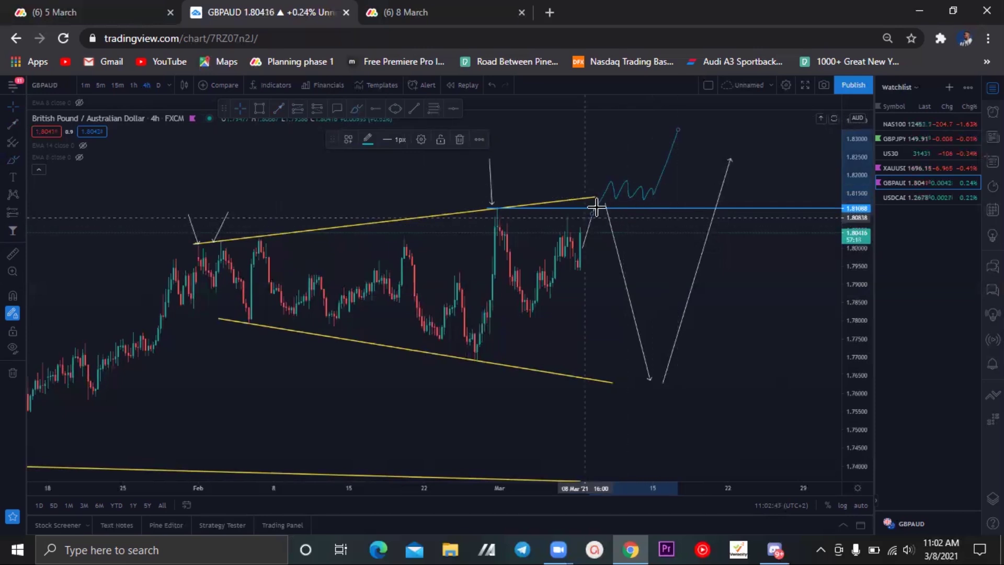
drag(599, 209, 614, 246)
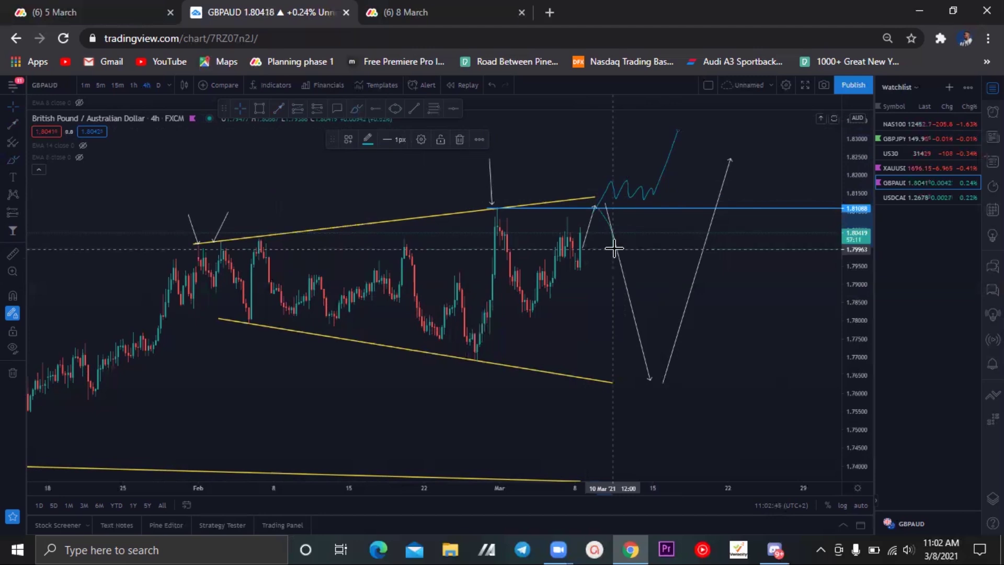
mouse_move(631, 219)
mouse_down()
mouse_move(642, 223)
mouse_move(678, 316)
mouse_up()
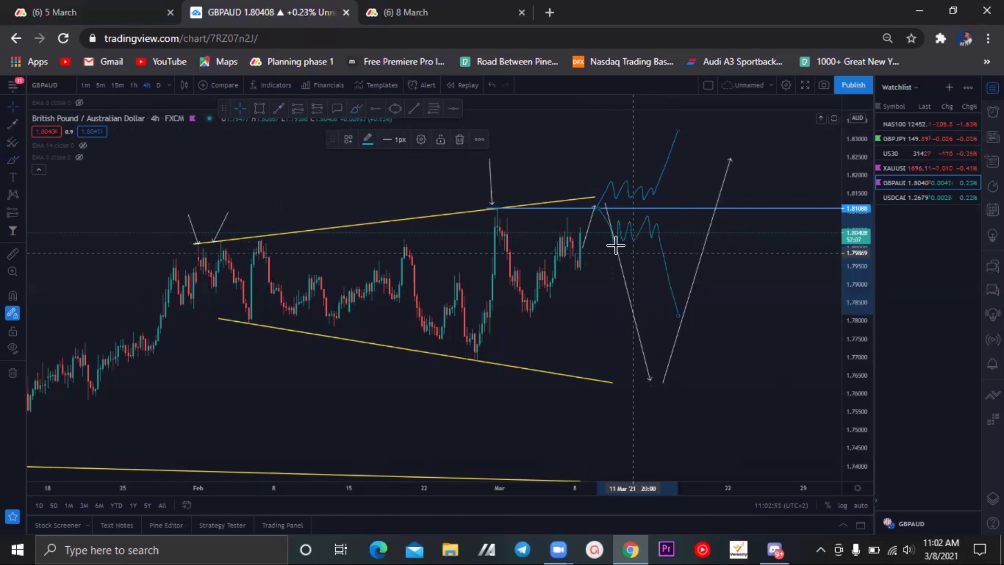
drag(616, 220, 664, 213)
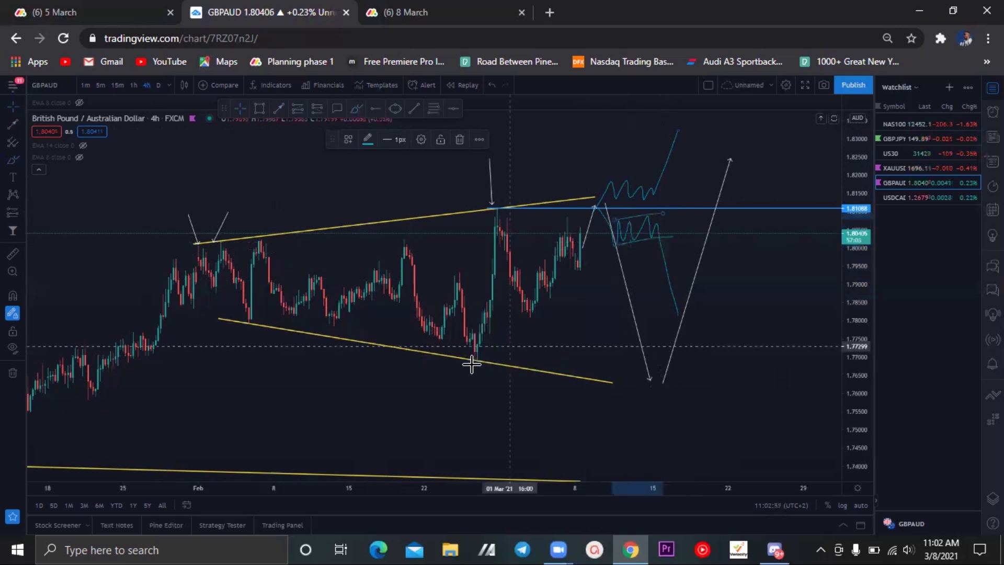
- Draw a horizontal ray at 1.76935 from the late-February low and turn off continuous drawing
click(504, 336)
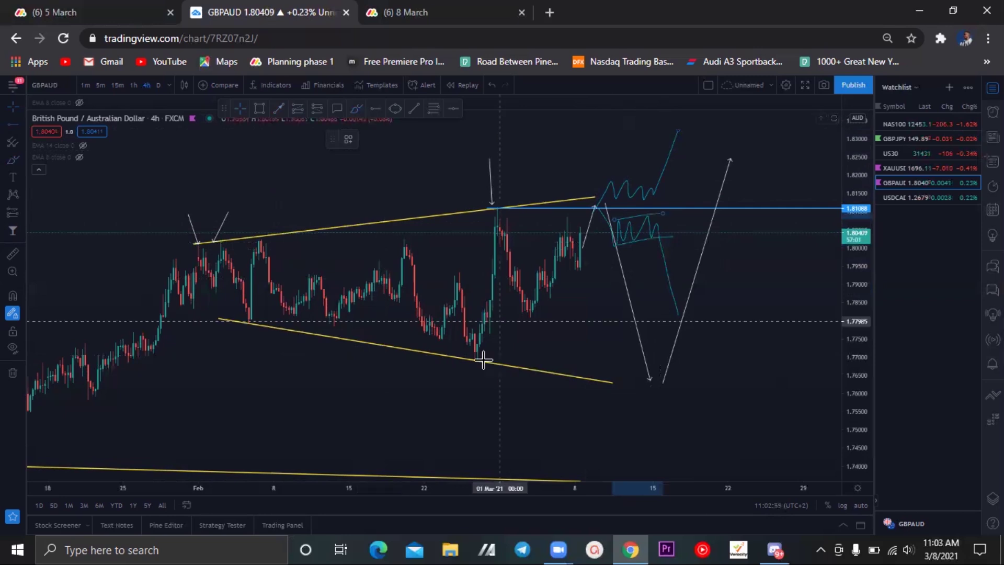
click(480, 359)
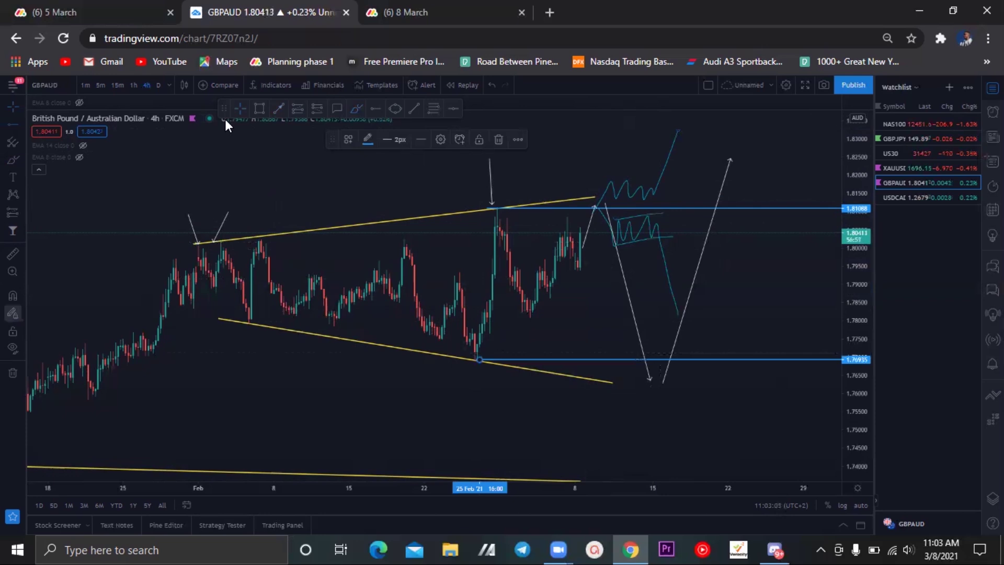
drag(515, 347, 507, 347)
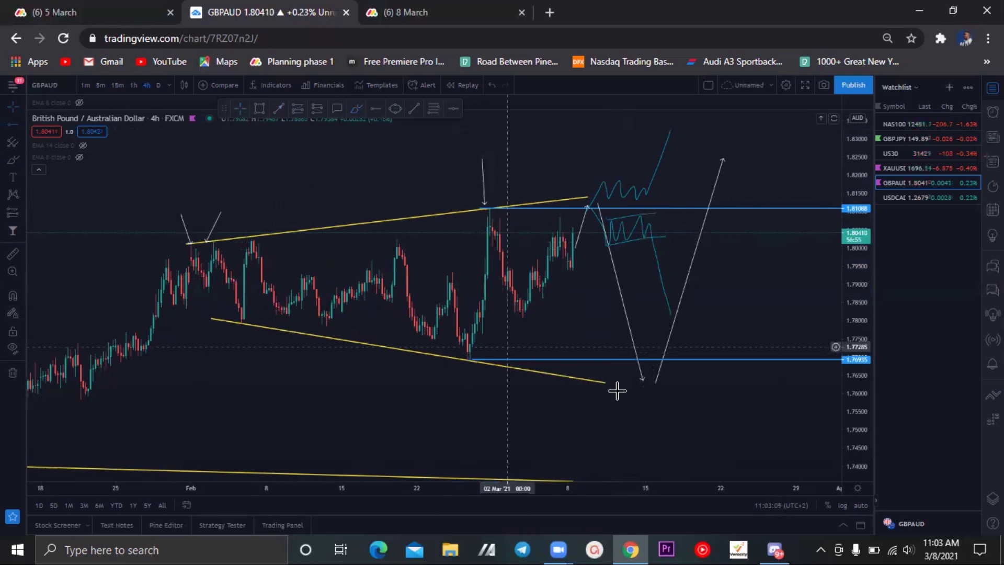
- Examine the marked 4-hour channel with its projections, key levels and the preceding January rally
drag(729, 320, 721, 326)
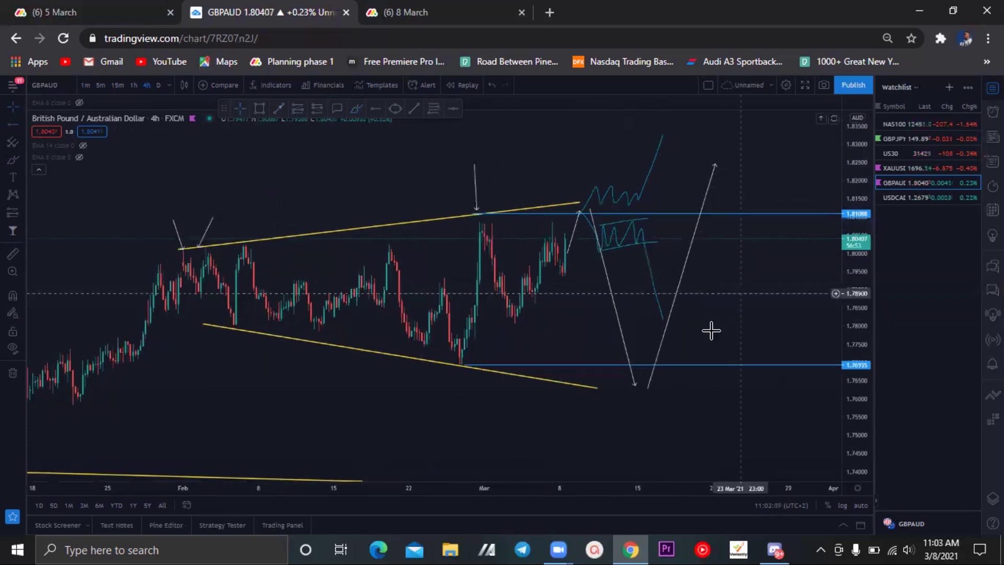
scroll(782, 301, down, 3)
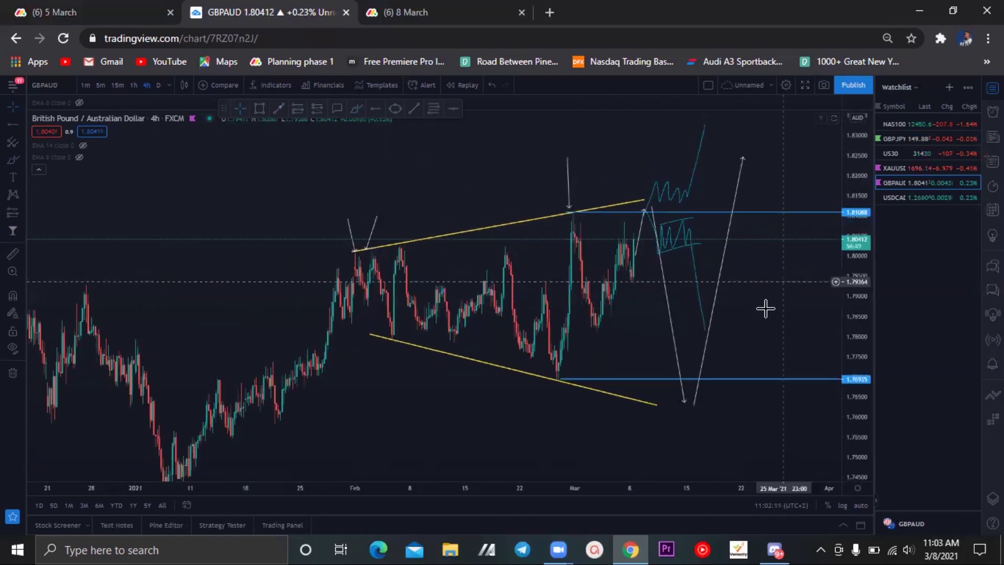
drag(381, 145, 373, 153)
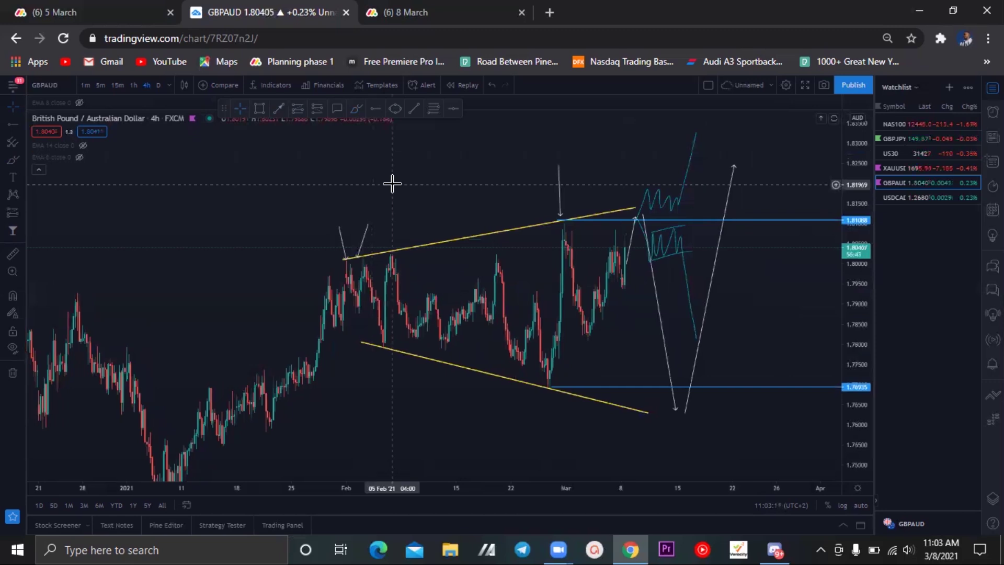
scroll(439, 191, right, 2)
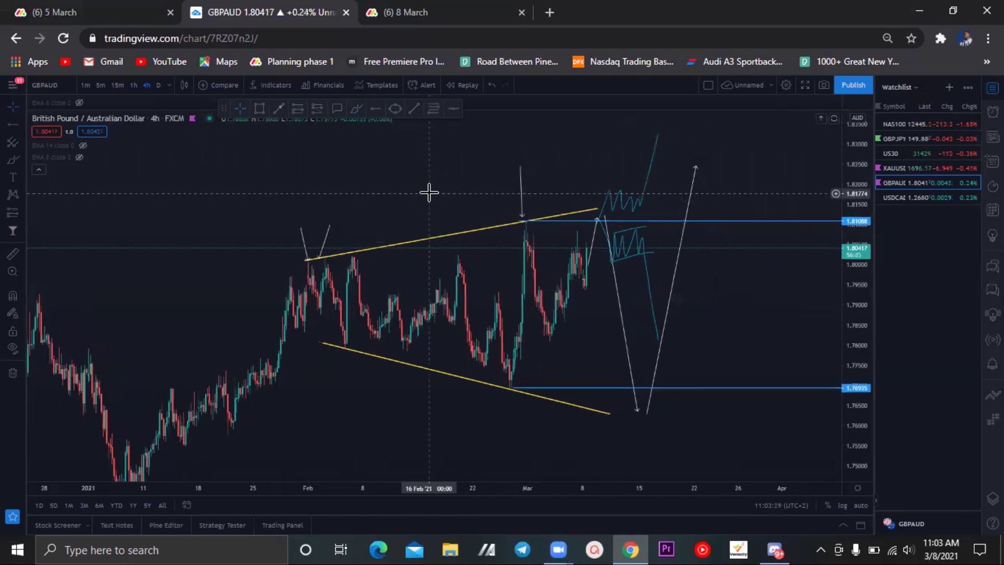
drag(428, 193, 410, 196)
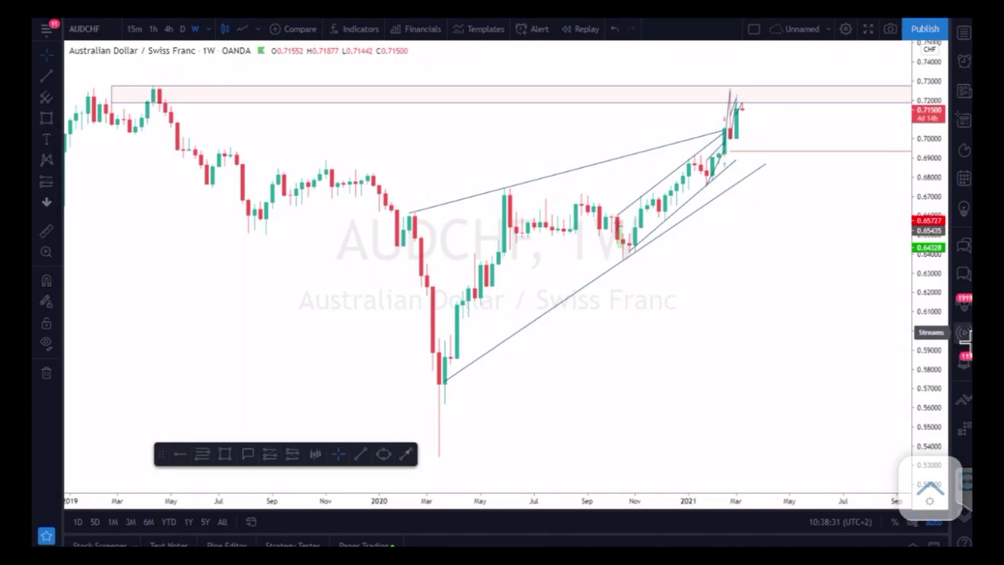
- Delete the two short lines drawn over the latest weekly AUDCHF candles just below the upper resistance zone
click(731, 111)
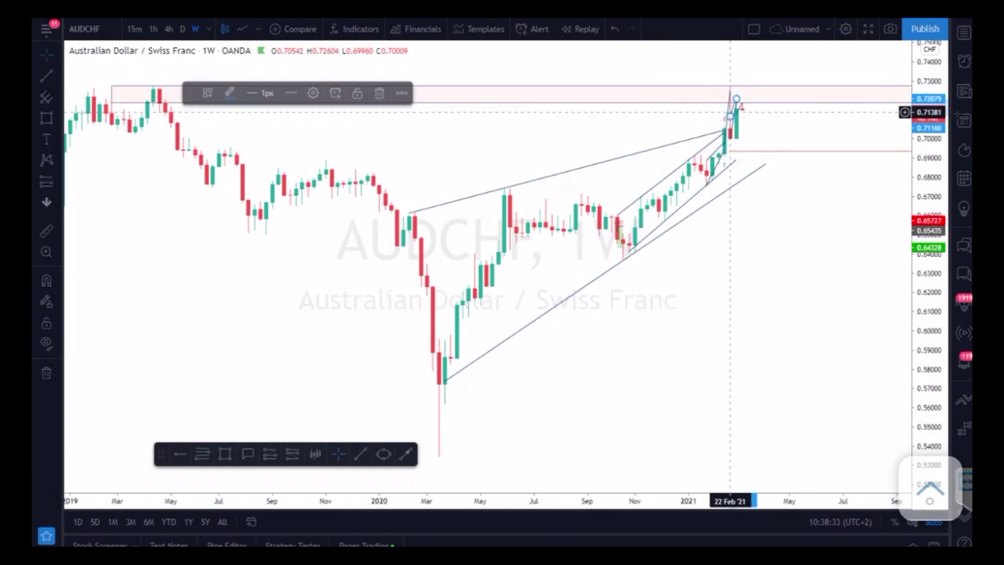
key(Delete)
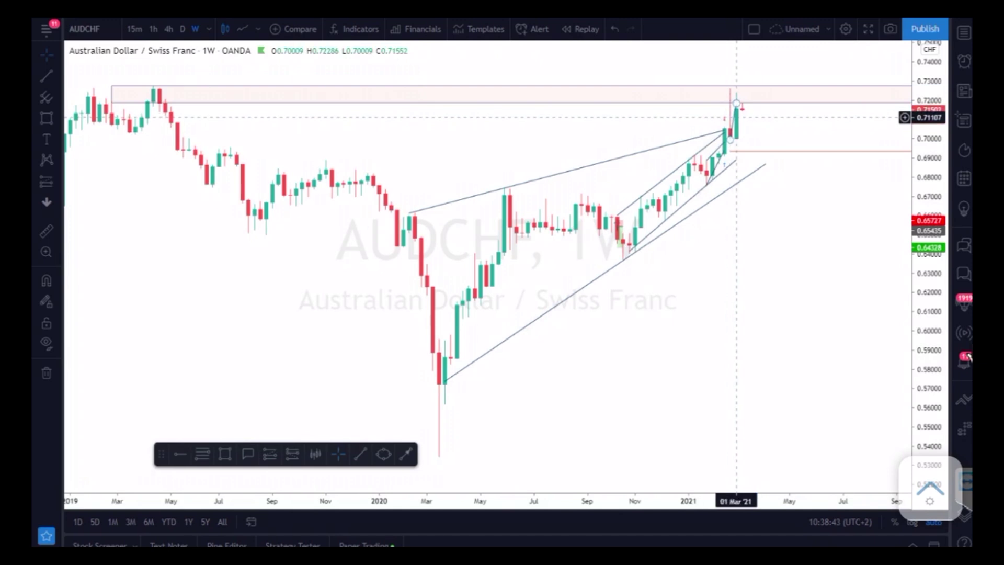
click(736, 117)
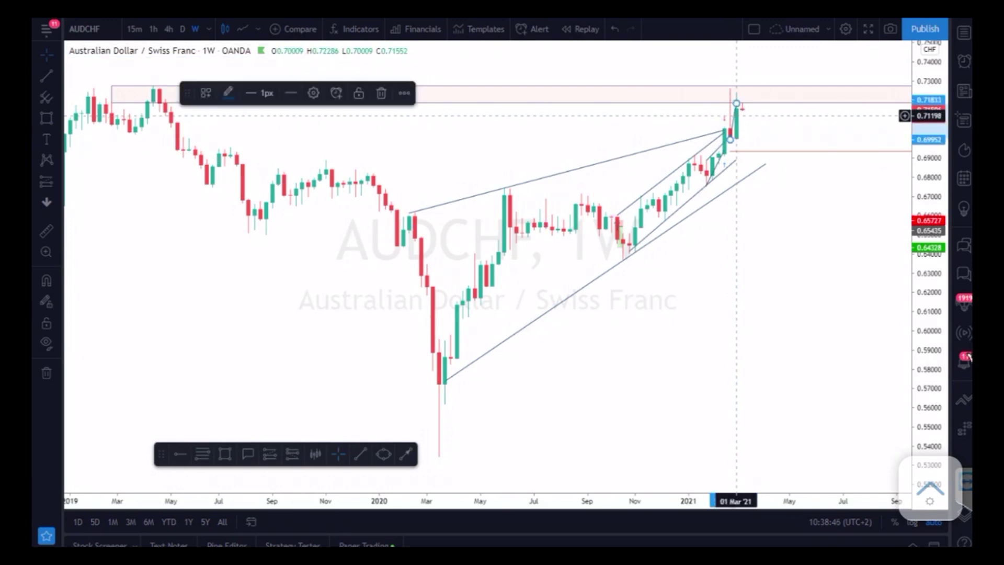
key(Delete)
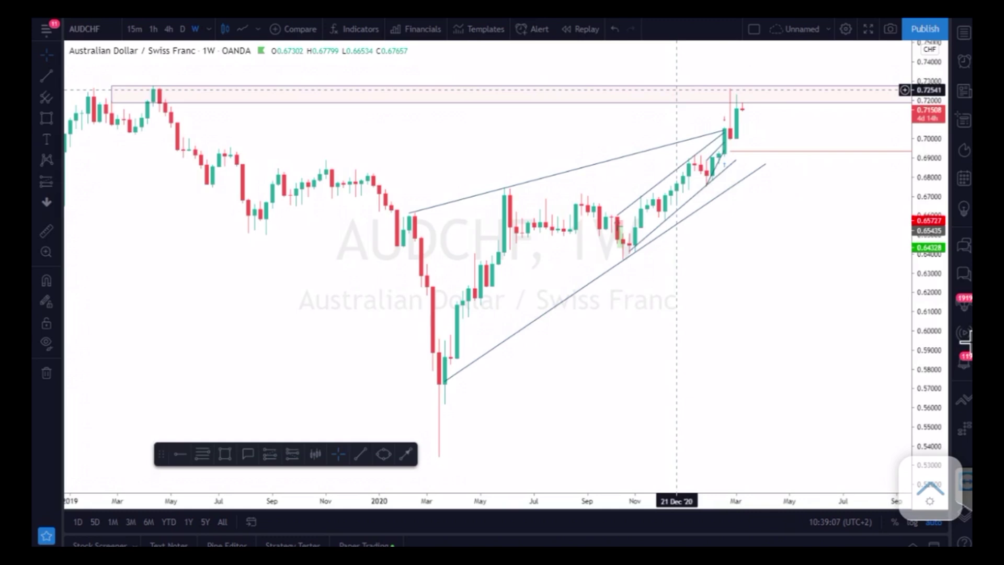
- Examine AUDCHF's rally into the upper resistance zone on the weekly and daily charts
drag(677, 501, 674, 501)
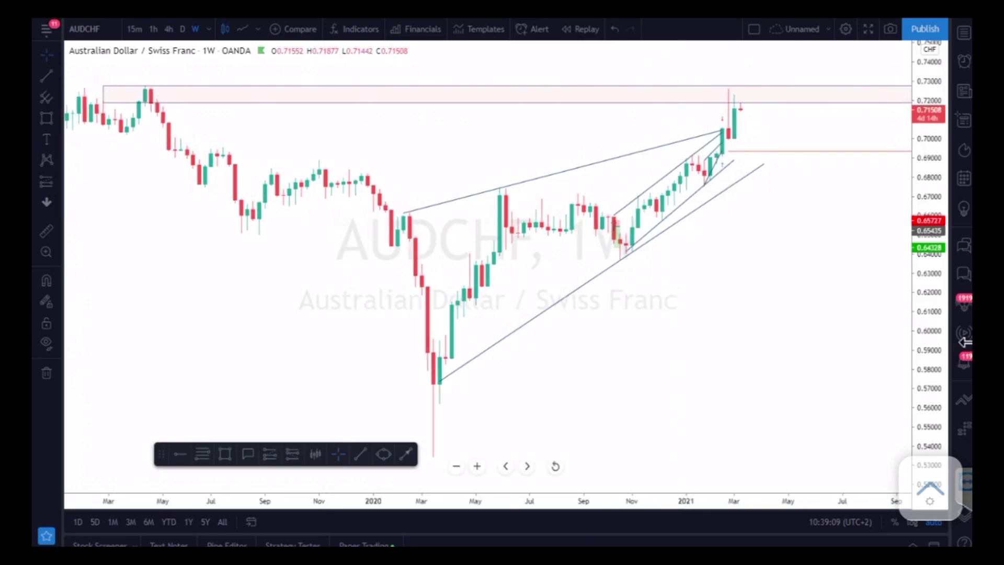
scroll(965, 341, up, 3)
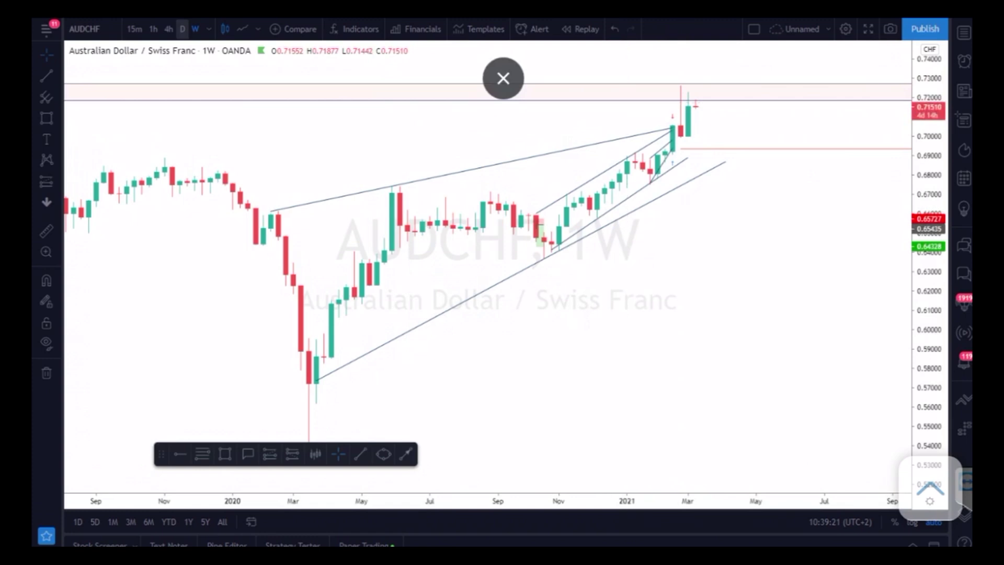
click(182, 29)
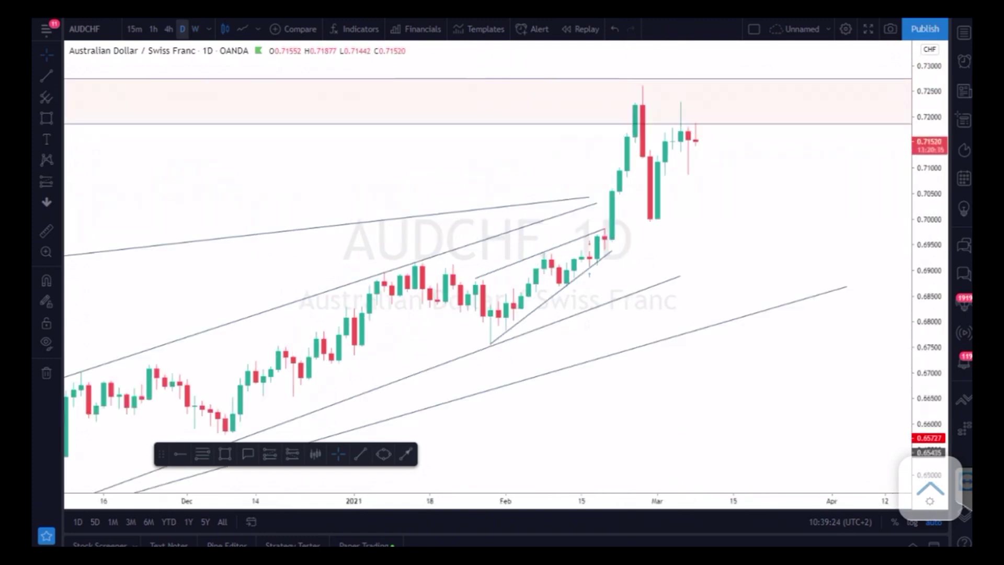
drag(309, 501, 314, 501)
scroll(351, 421, down, 2)
scroll(351, 421, down, 4)
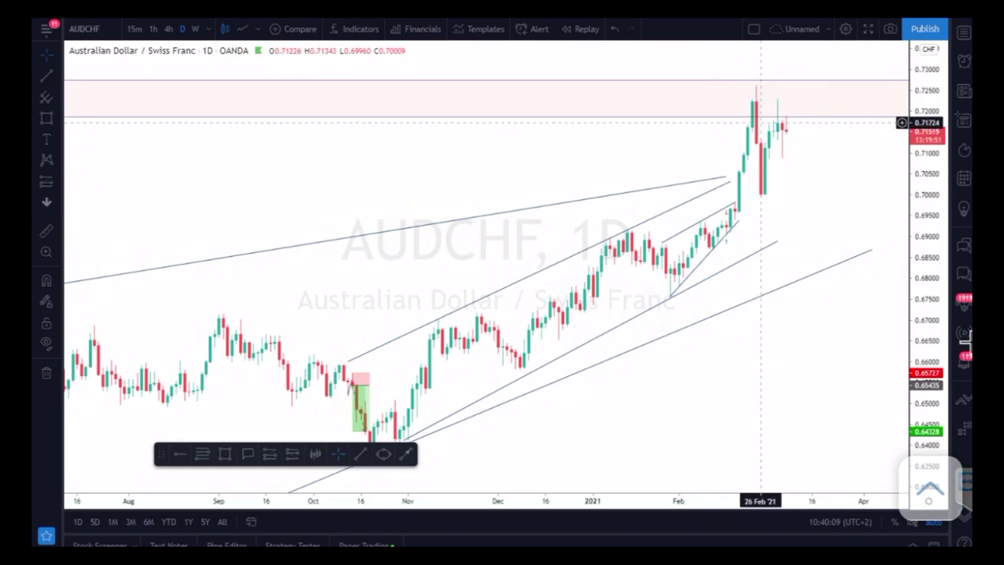
- On the 4-hour chart, brush circles around the early-March high at about 0.722 and the 8 March candles at about 0.717
click(168, 29)
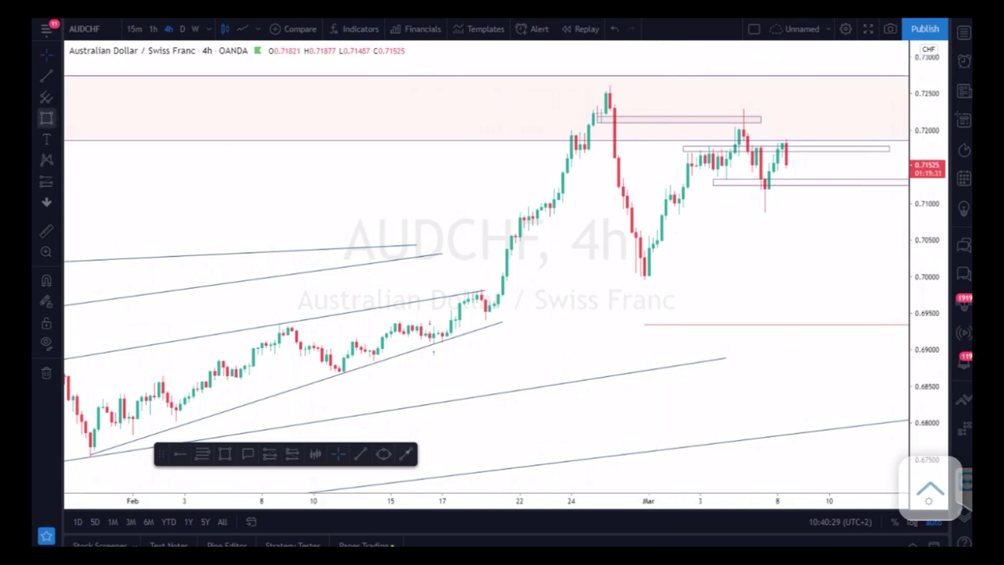
click(58, 118)
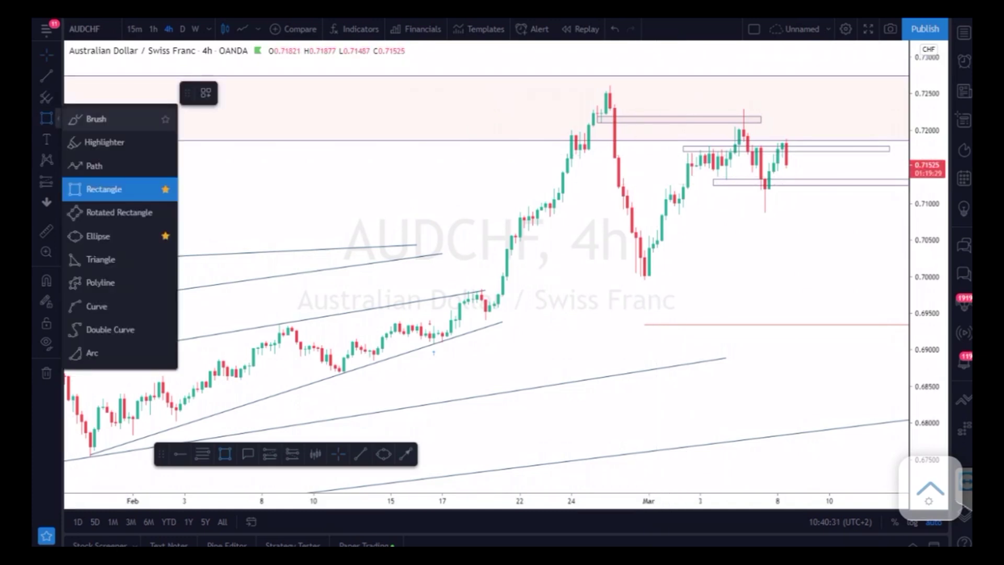
click(95, 118)
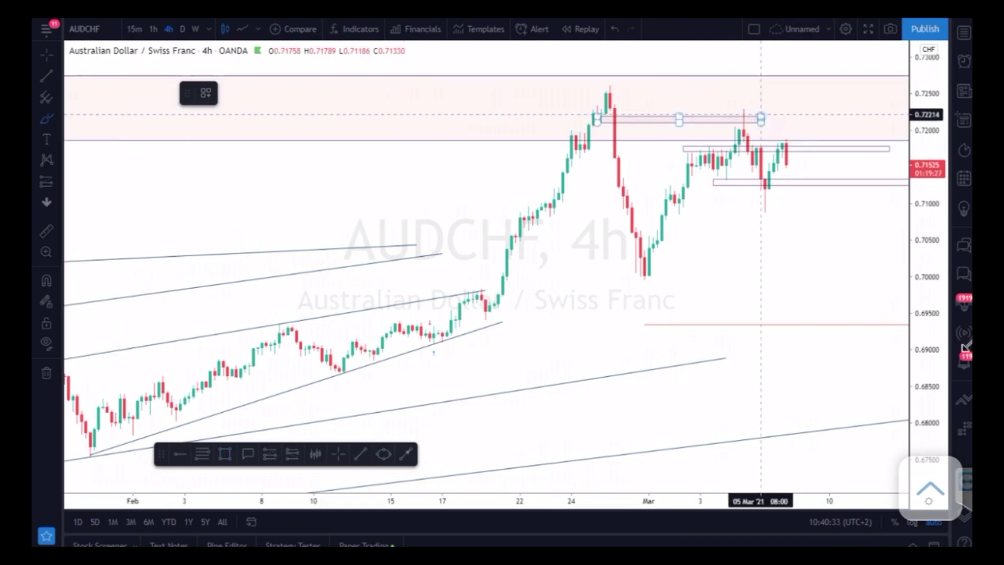
mouse_move(757, 114)
mouse_down()
mouse_move(739, 111)
mouse_move(739, 130)
mouse_move(755, 113)
mouse_up()
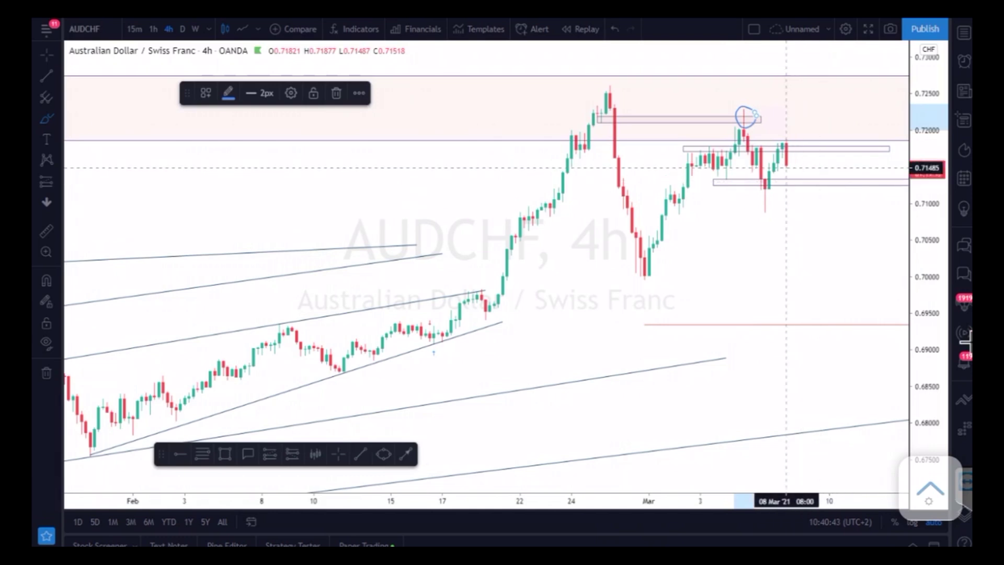
mouse_move(793, 138)
mouse_down()
mouse_move(779, 137)
mouse_move(771, 169)
mouse_move(791, 163)
mouse_move(795, 143)
mouse_up()
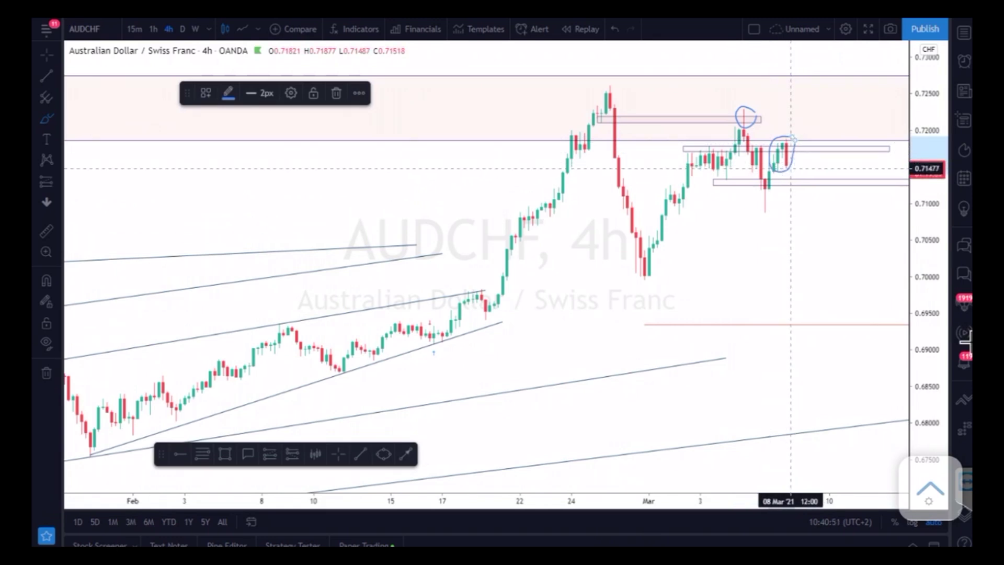
- Brush a projected fall from the current price to about 0.705 and a horizontal line from the late-February low at about 0.700
click(778, 148)
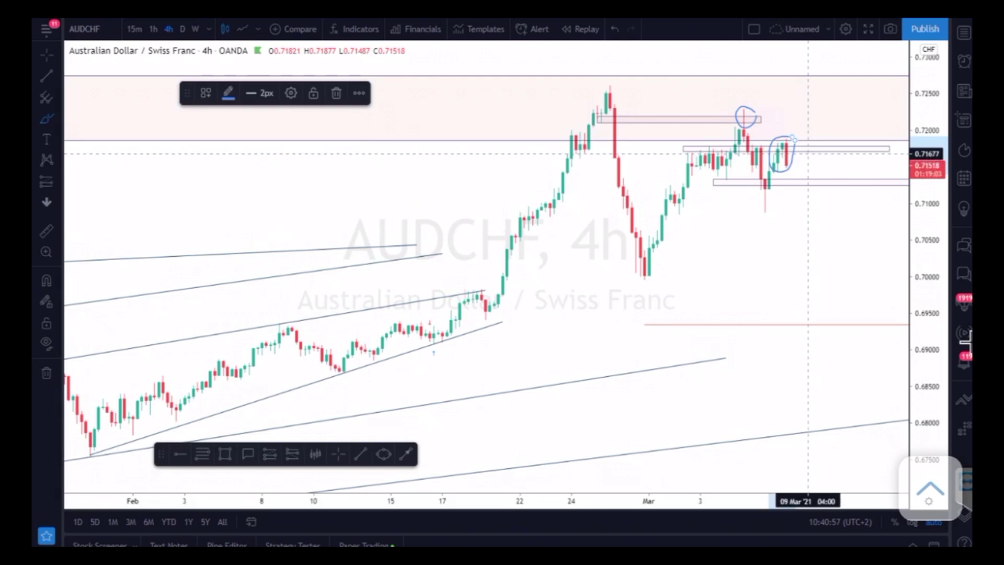
mouse_move(790, 157)
mouse_down()
mouse_move(815, 163)
mouse_move(848, 241)
mouse_up()
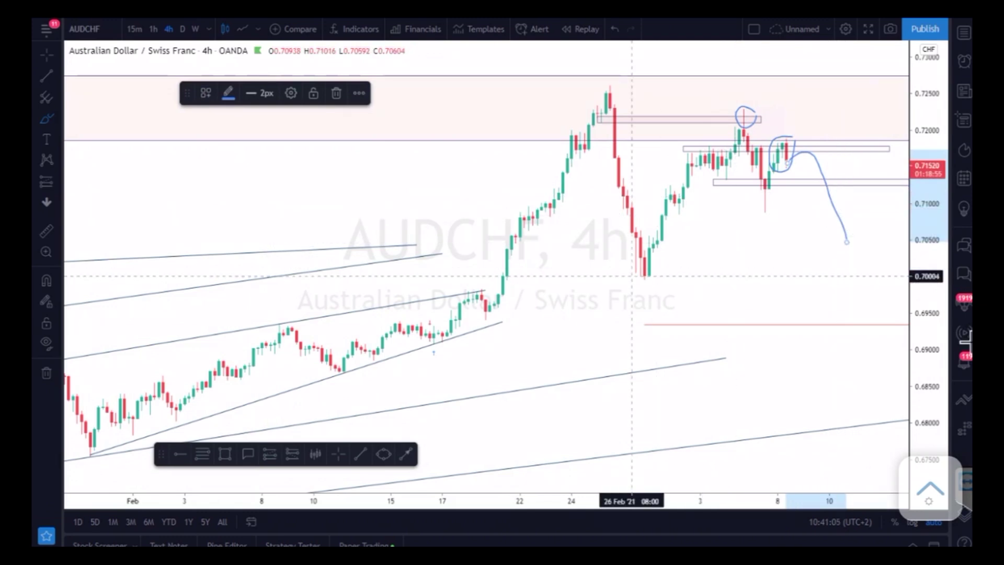
drag(636, 276, 855, 278)
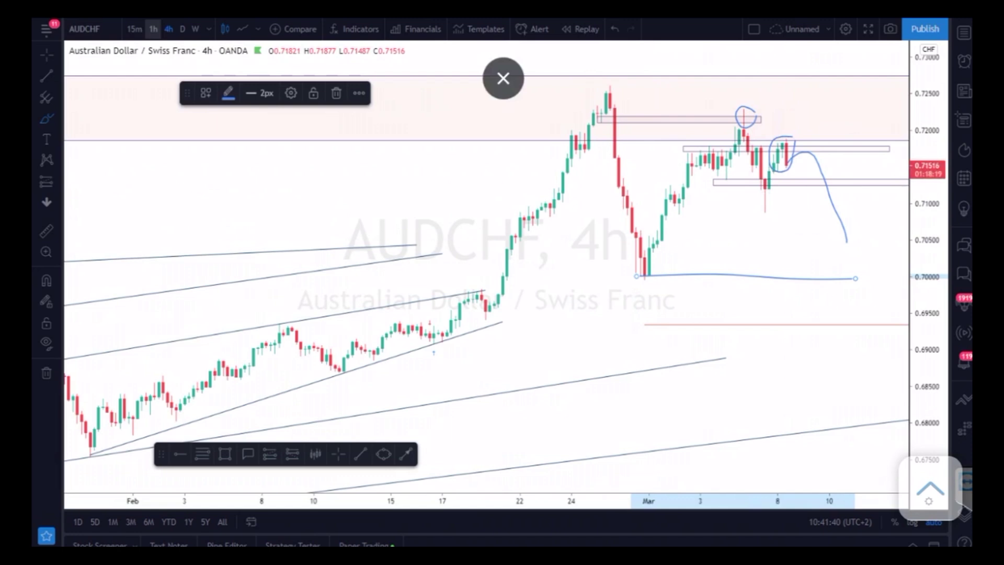
- On the 1-hour chart, brush a small pullback and drop to about 0.7135 and a level from the 5 March low at about 0.711
click(153, 29)
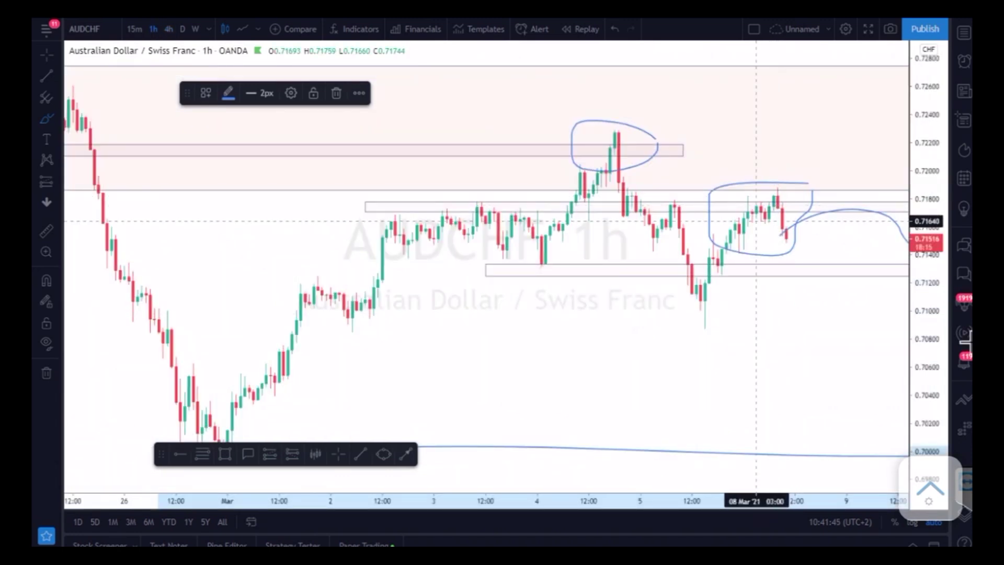
mouse_move(776, 221)
mouse_down()
mouse_move(833, 218)
mouse_move(802, 227)
mouse_move(810, 219)
mouse_move(820, 264)
mouse_up()
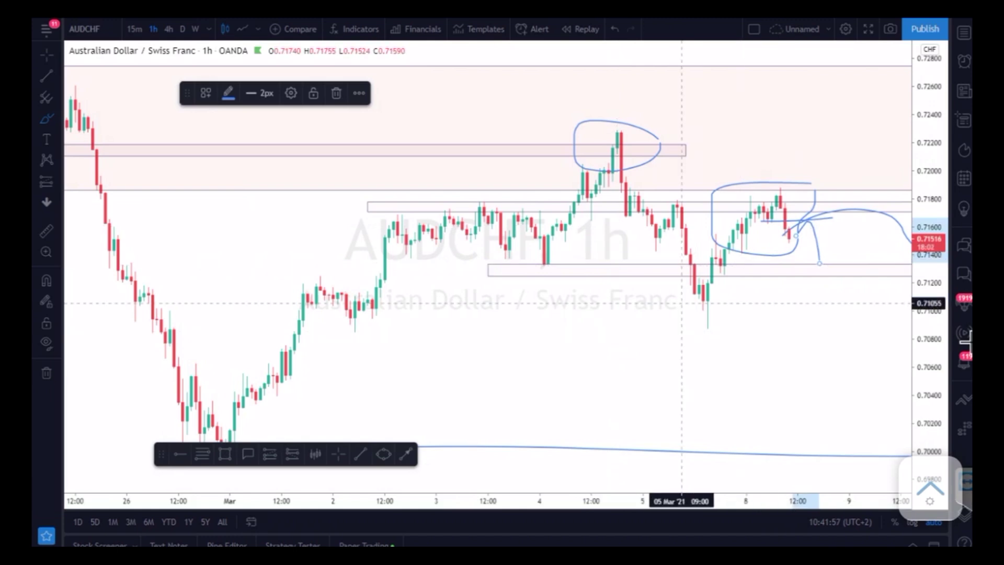
drag(684, 303, 846, 297)
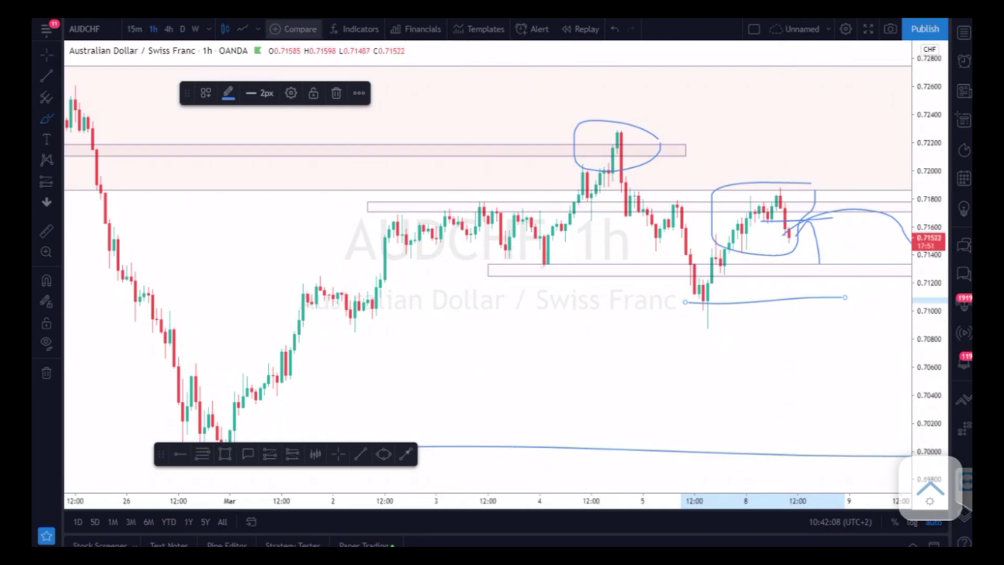
- Return to the weekly timeframe, open AUDJPY and delete the two short lines drawn over its latest candles
click(195, 29)
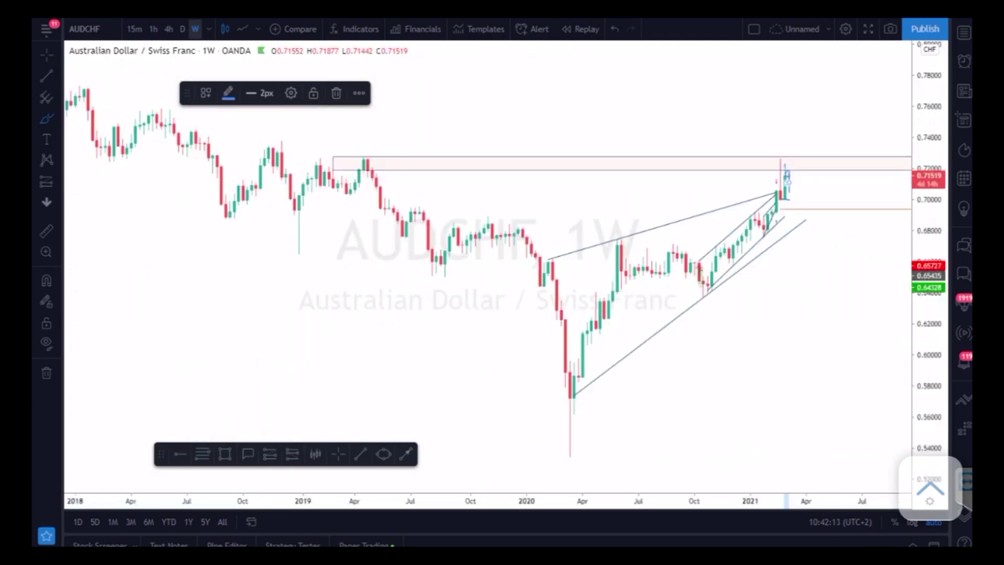
key(Down)
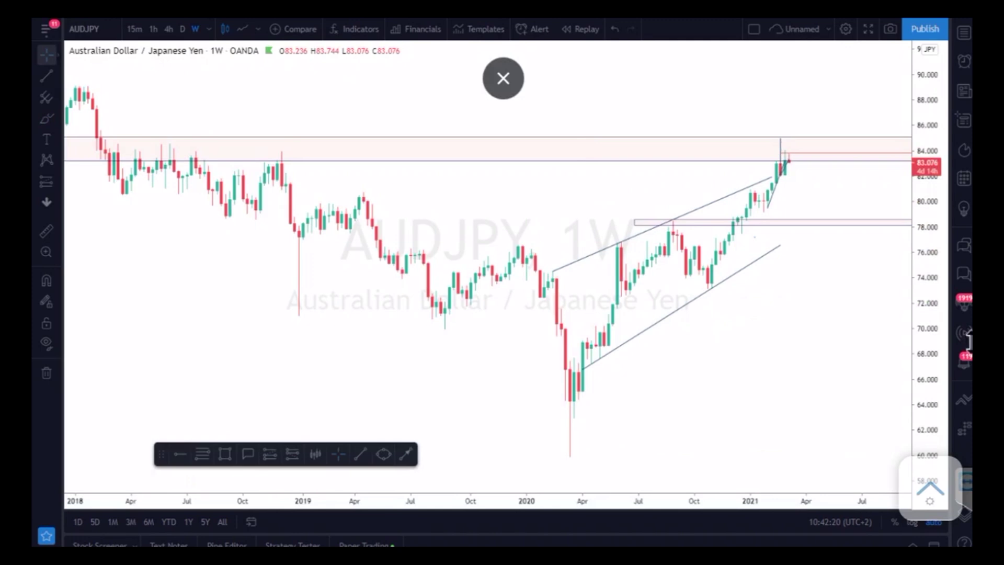
click(784, 170)
key(Delete)
click(785, 170)
key(Delete)
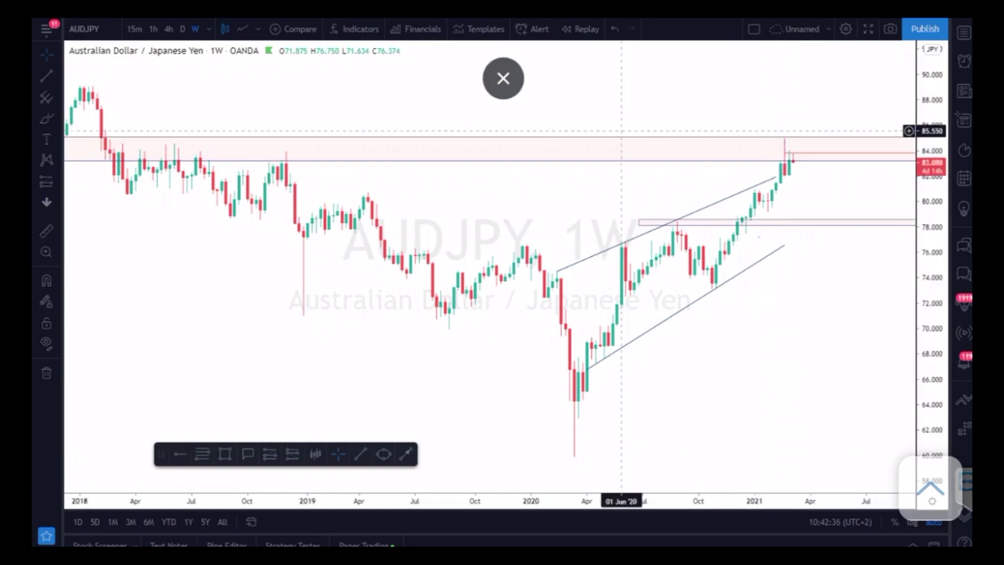
click(183, 29)
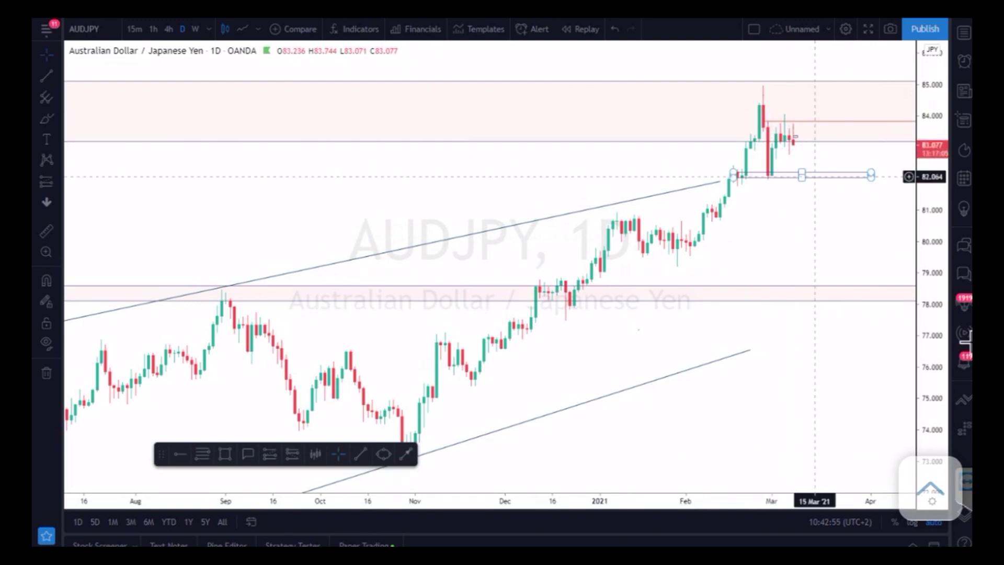
click(47, 118)
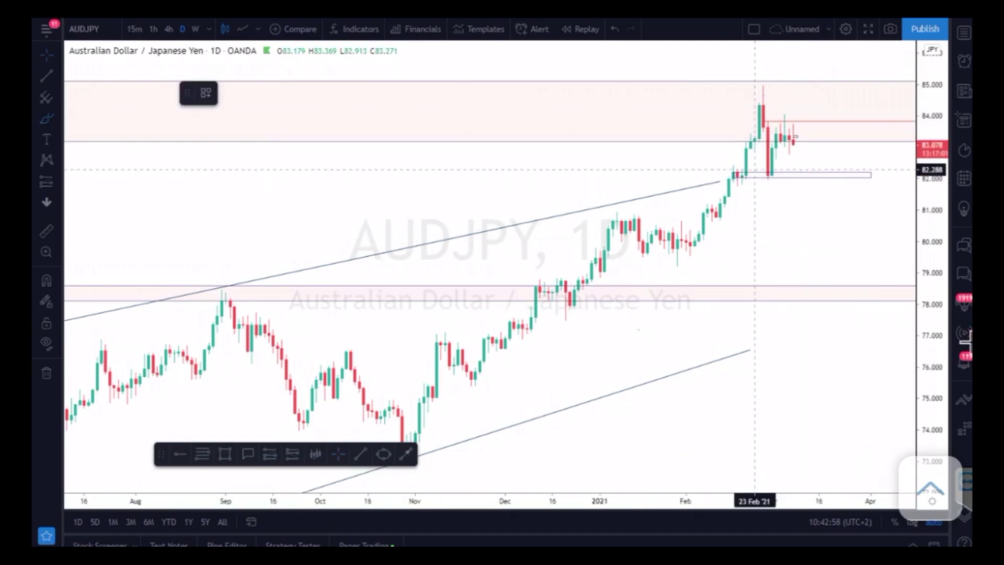
drag(774, 168, 761, 174)
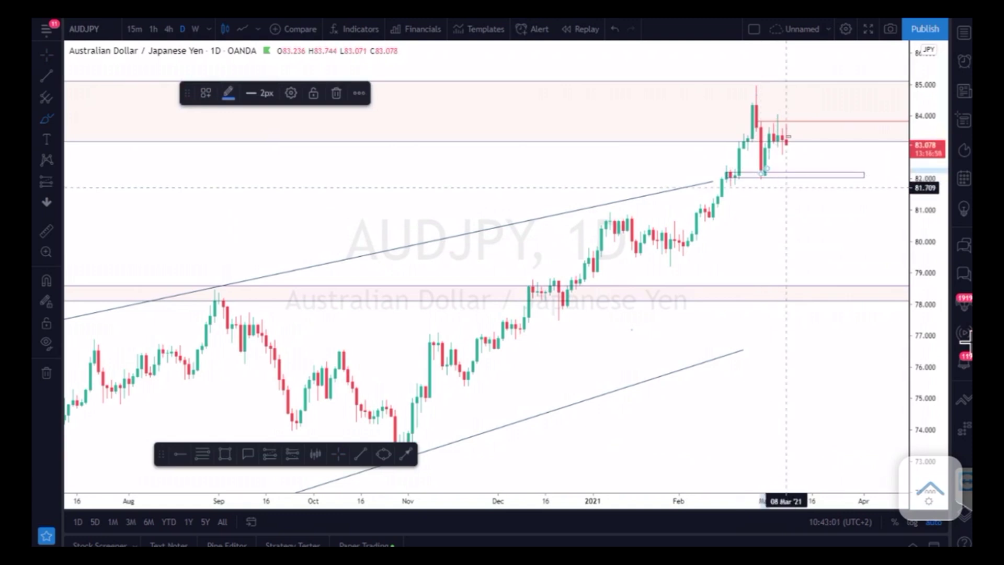
key(ctrl+z)
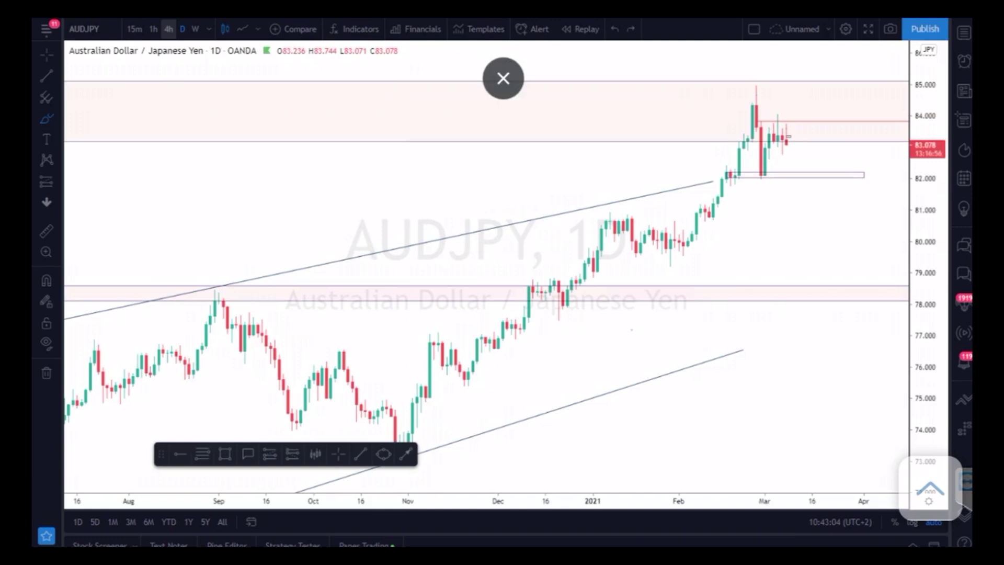
- On the 1-hour AUDJPY chart, brush a mark around the 5 March high near 83.6 and a projected rise to about 83.3, falling to about 82.1
click(169, 28)
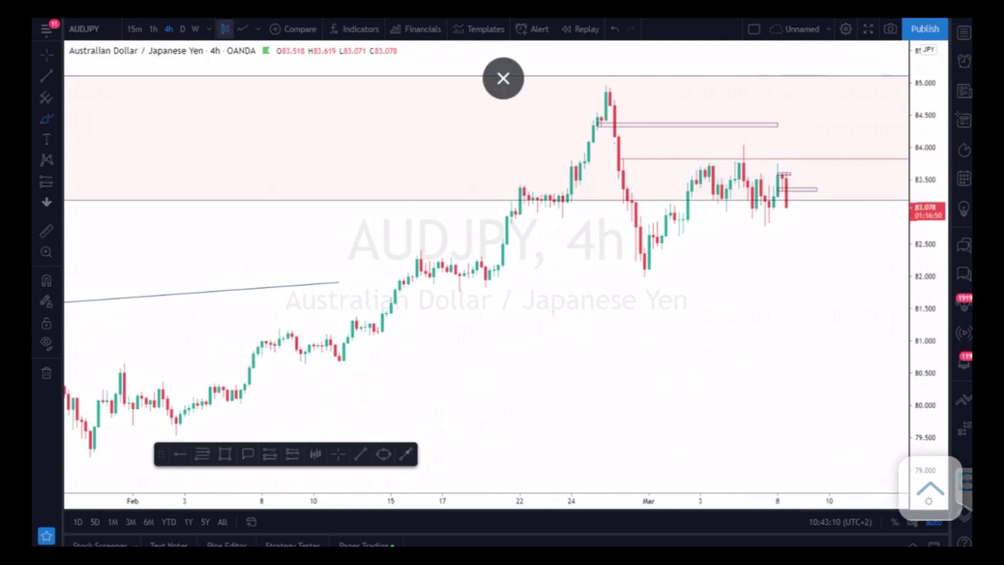
click(153, 29)
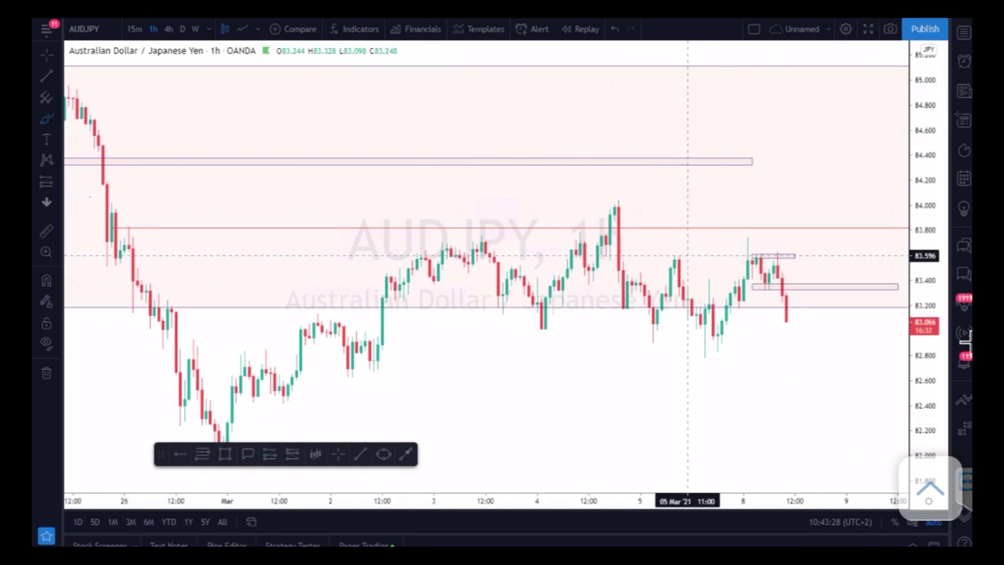
mouse_move(688, 256)
mouse_down()
mouse_move(656, 251)
mouse_move(690, 255)
mouse_up()
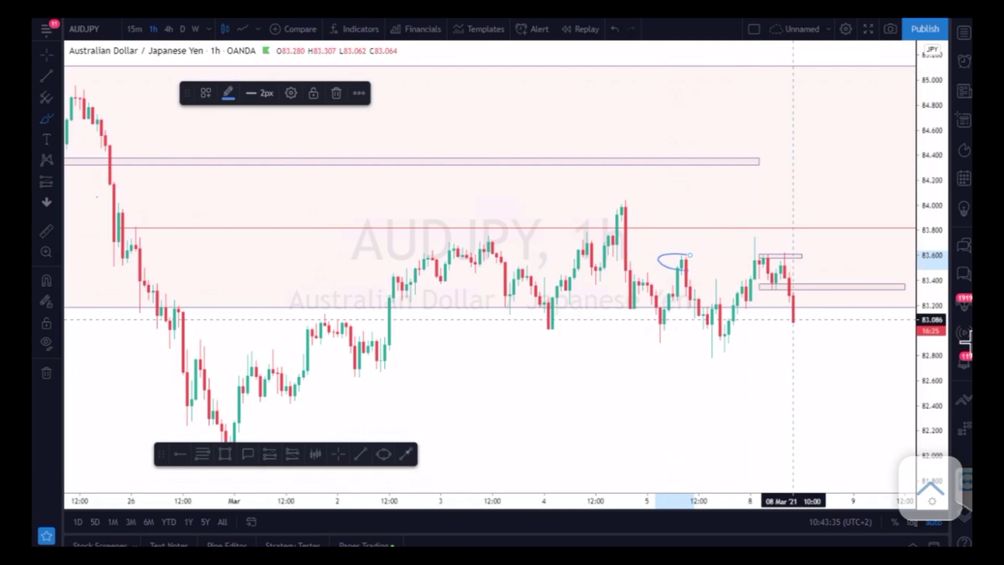
mouse_move(796, 323)
mouse_down()
mouse_move(836, 289)
mouse_move(901, 445)
mouse_up()
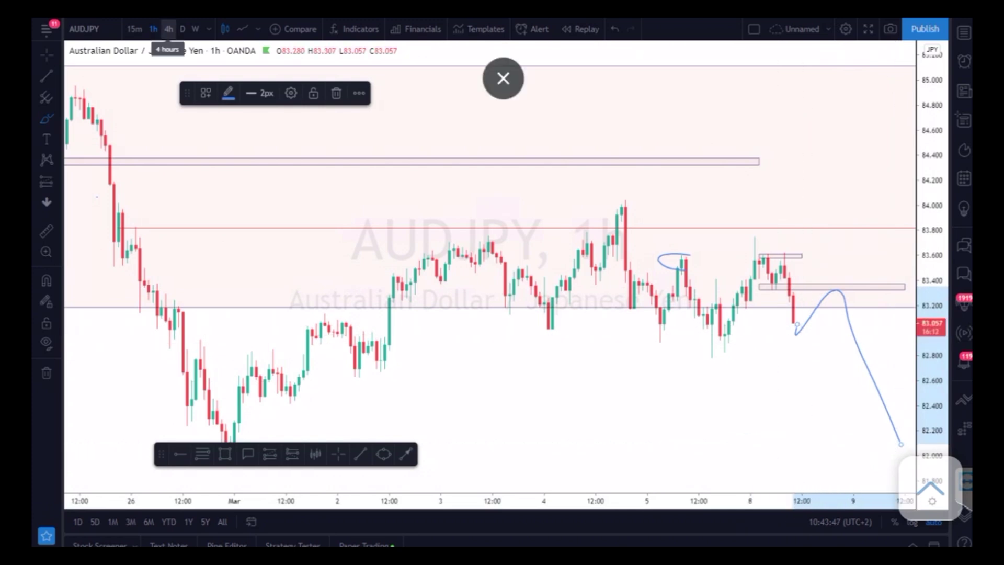
- On the 4-hour chart, draw a rising trend line from the 26 February low at 81.993 along the March lows to 83.147
click(169, 29)
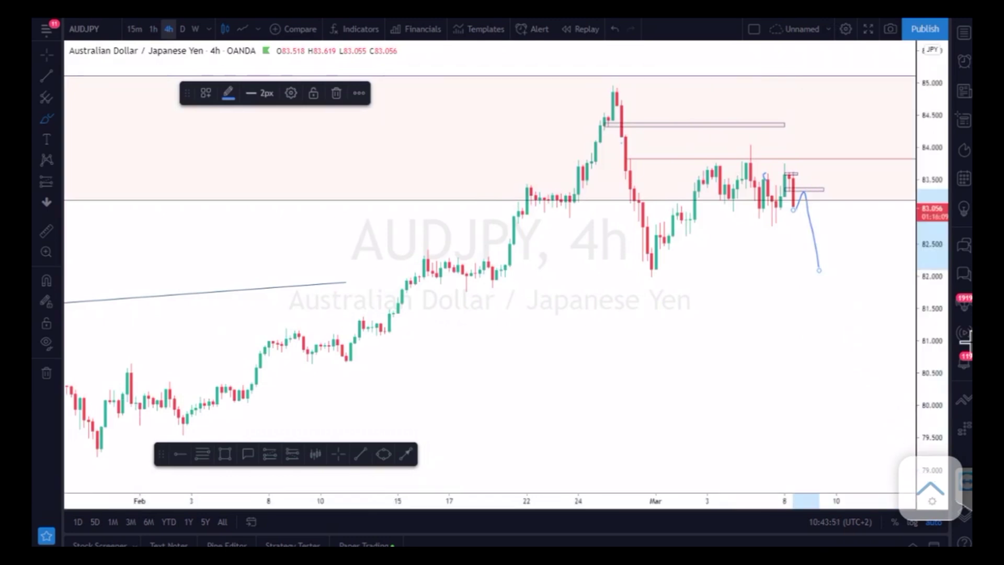
click(46, 76)
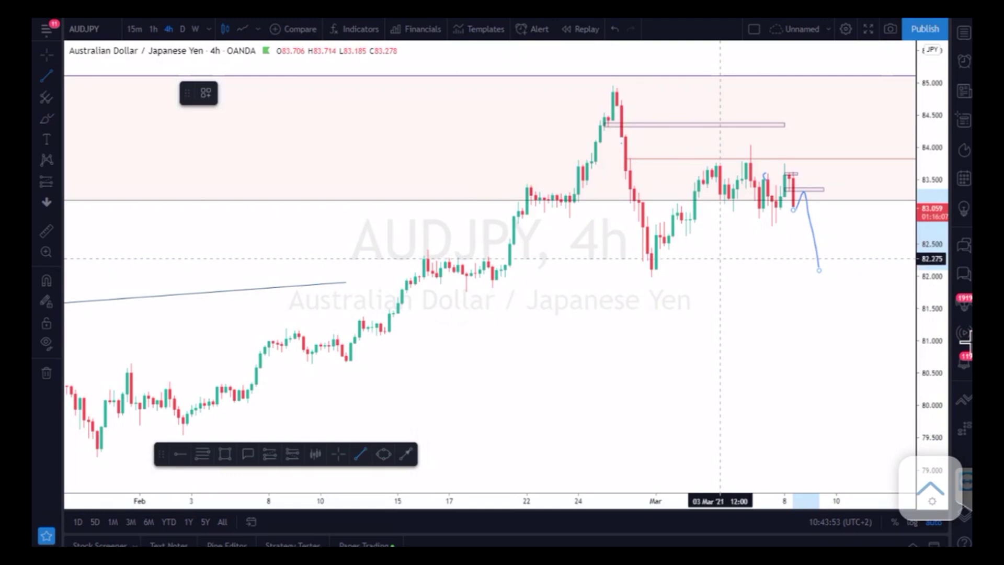
click(651, 277)
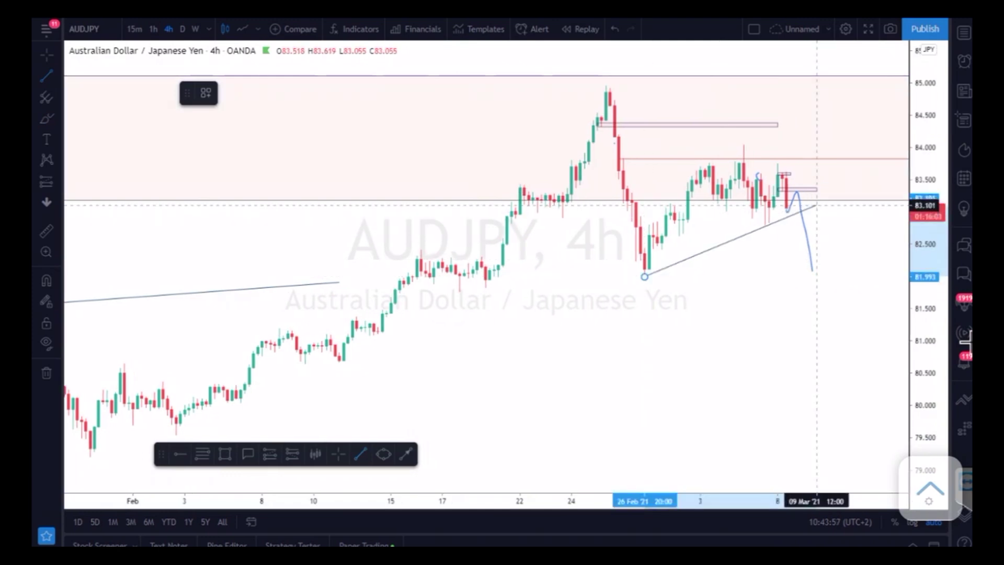
click(822, 202)
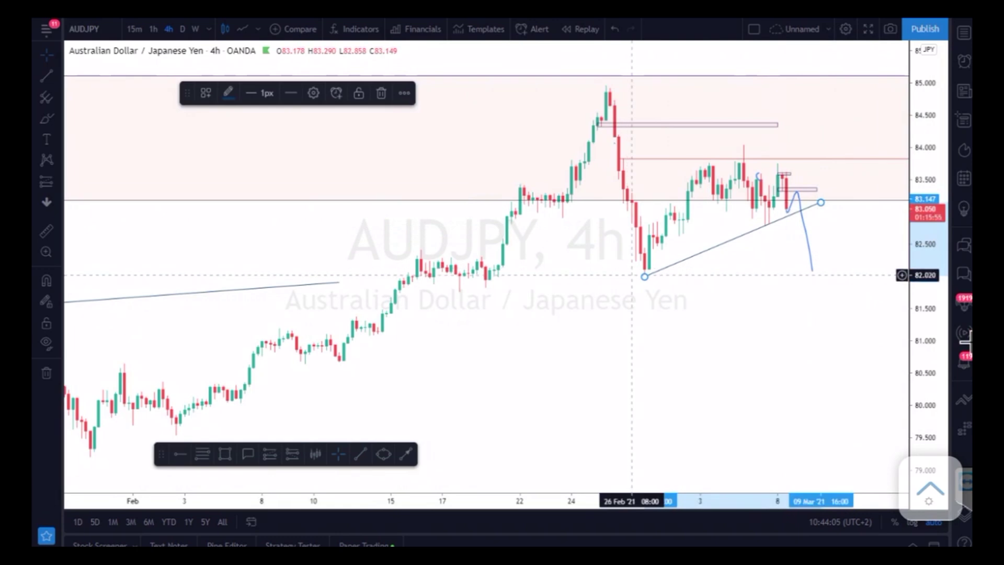
click(632, 275)
mouse_move(636, 275)
mouse_down()
mouse_move(697, 272)
mouse_move(624, 272)
mouse_up()
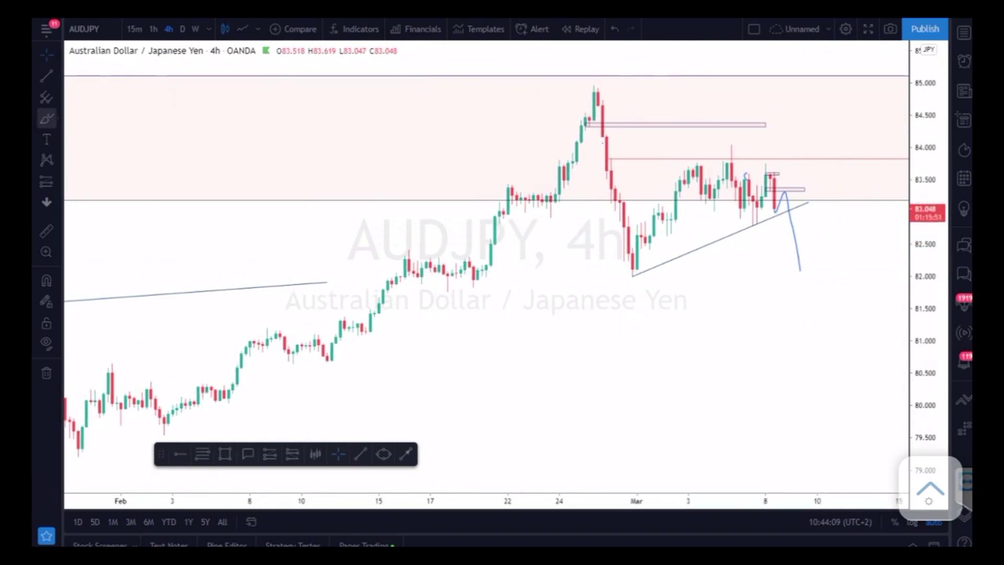
- Draw a thin rectangular zone over the 26 February low, between about 82.13 and 82.04, extending to 12 March
click(46, 119)
click(97, 189)
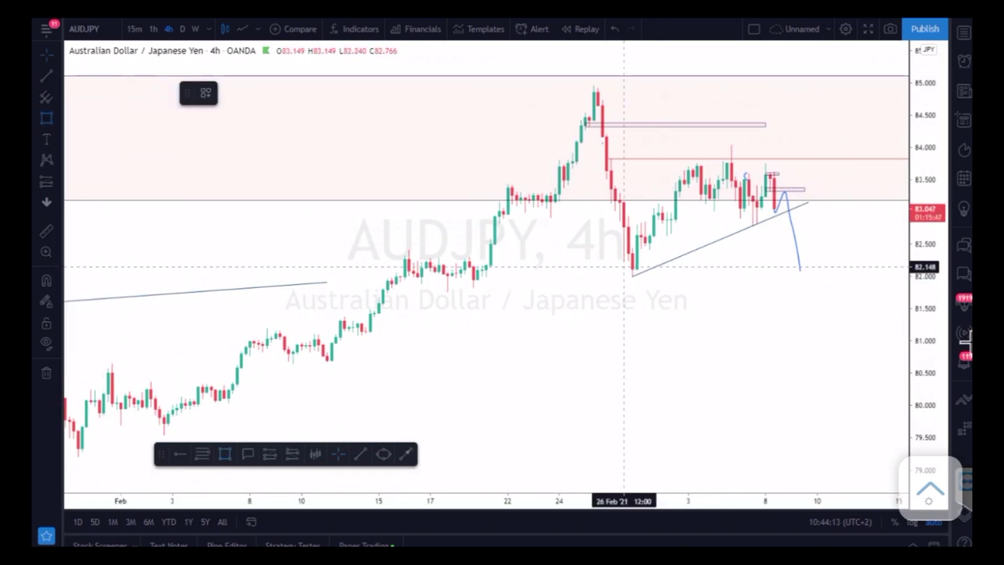
click(624, 267)
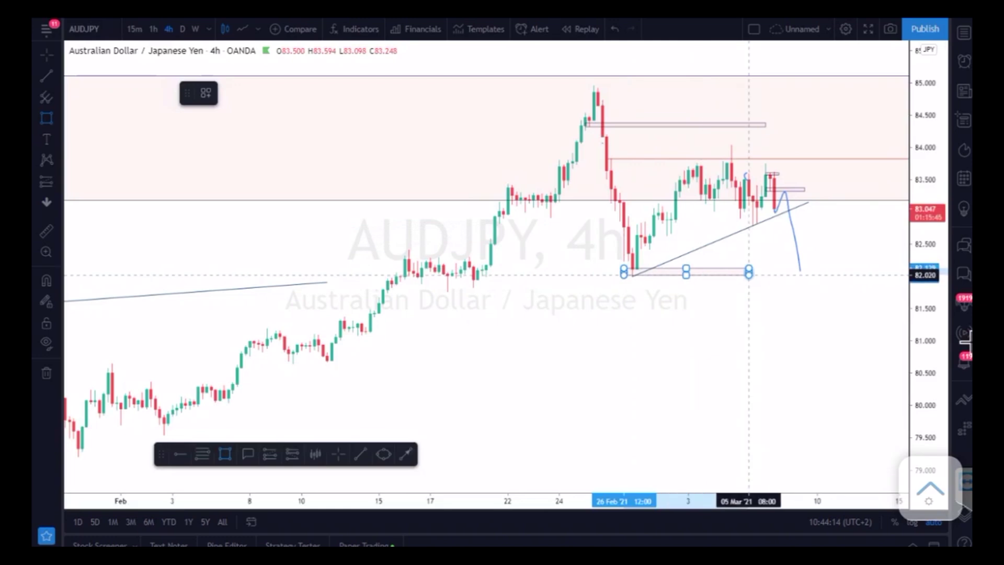
click(882, 273)
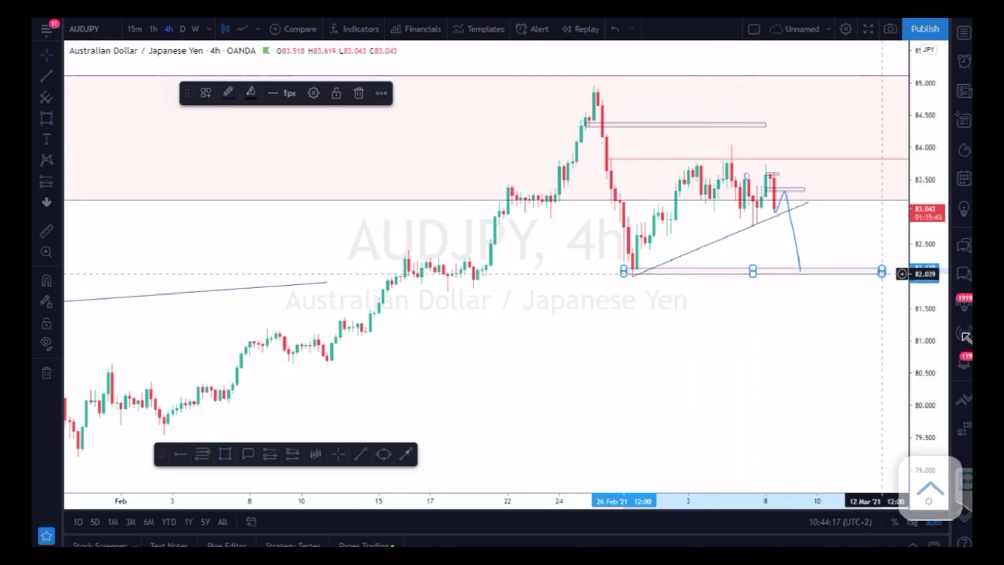
click(633, 341)
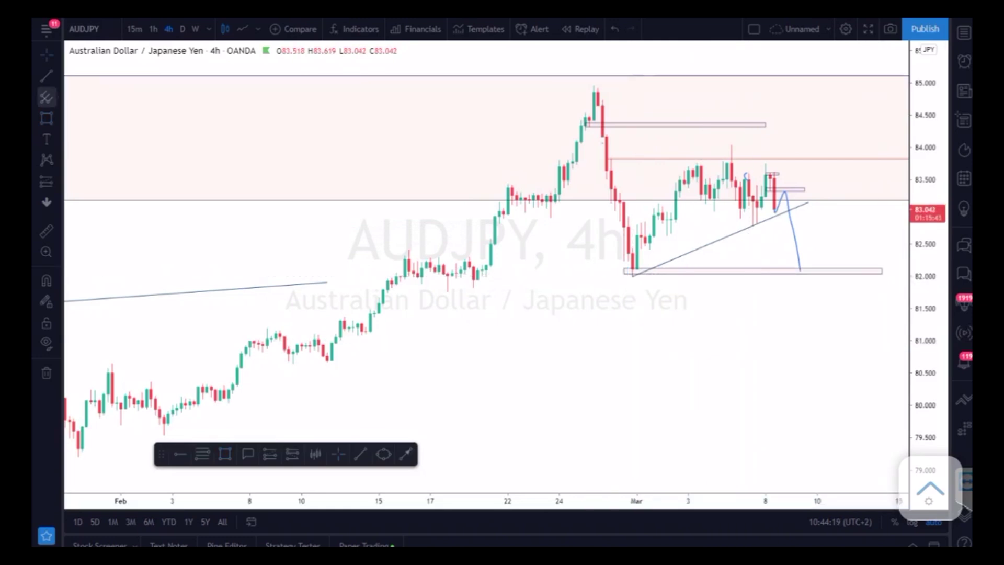
- Draw a Fib Retracement from the 26 February low at 82.002 up to the early March high at 84.055
click(46, 97)
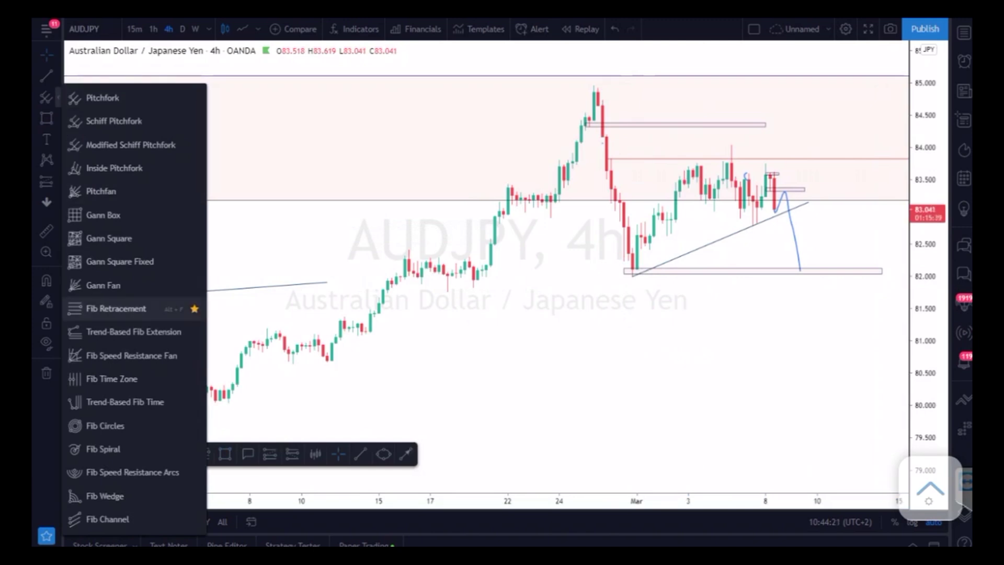
click(116, 308)
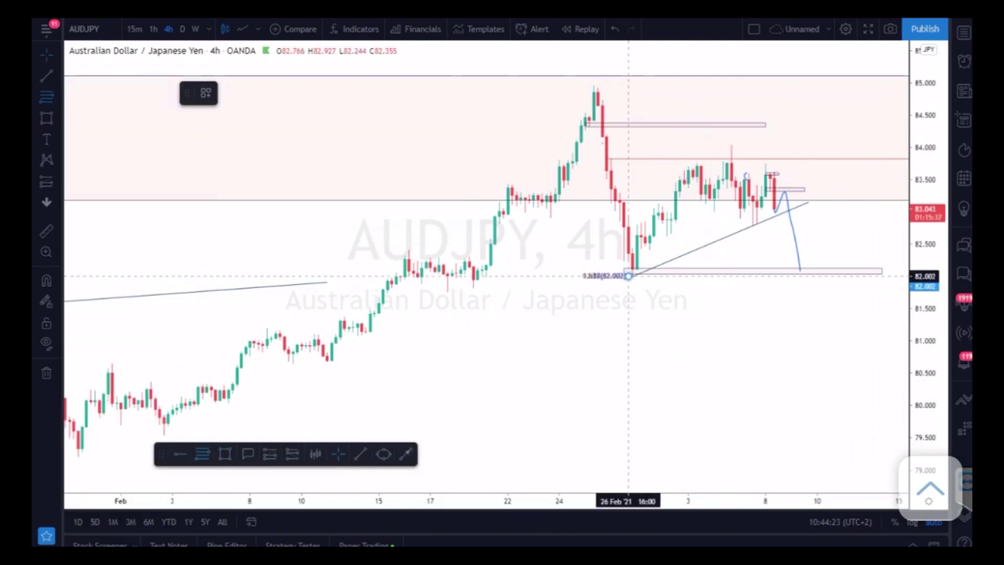
click(629, 275)
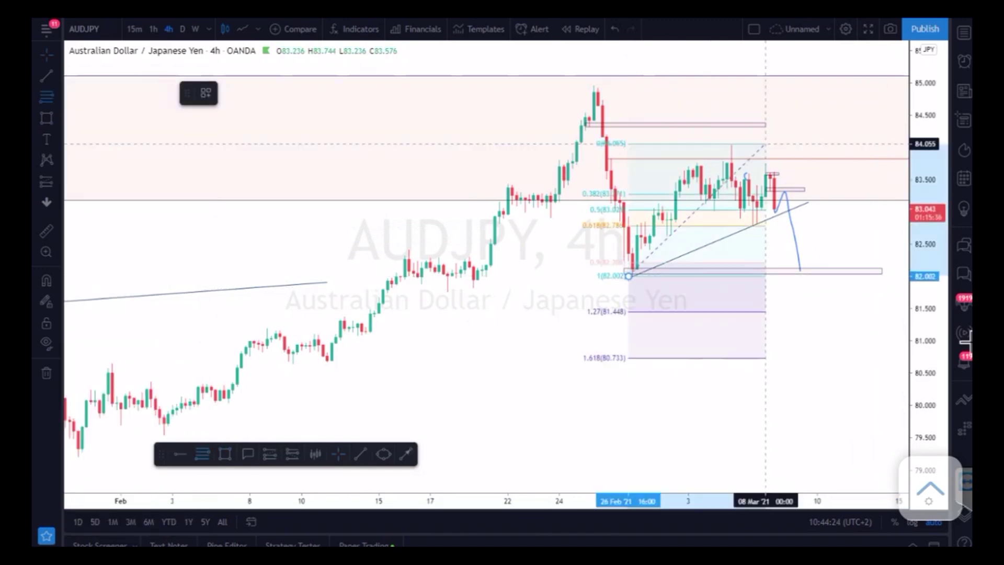
click(819, 143)
click(461, 348)
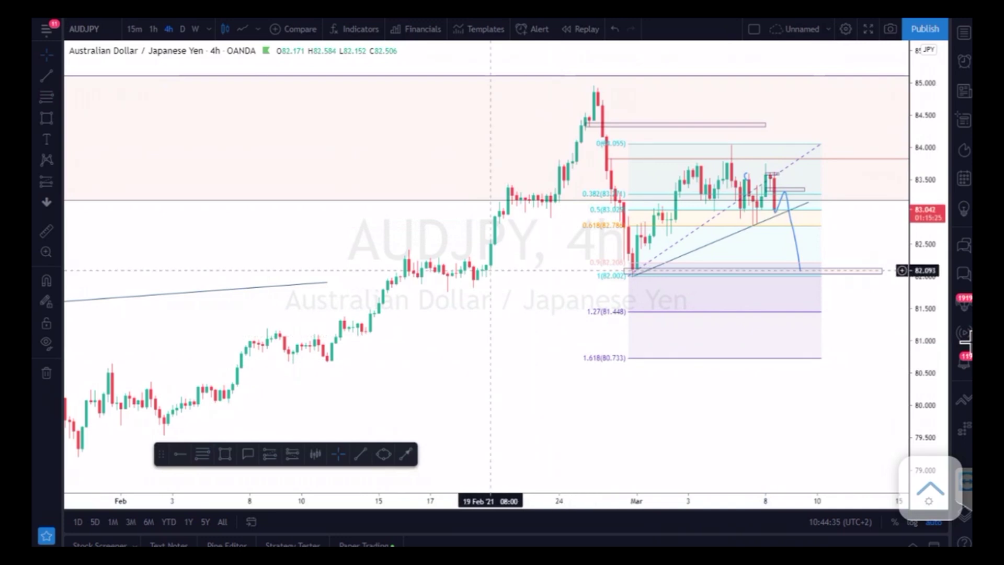
- Draw a rectangular zone from the 9 February lows between 80.676 and 80.803, extending to 14 March
click(225, 454)
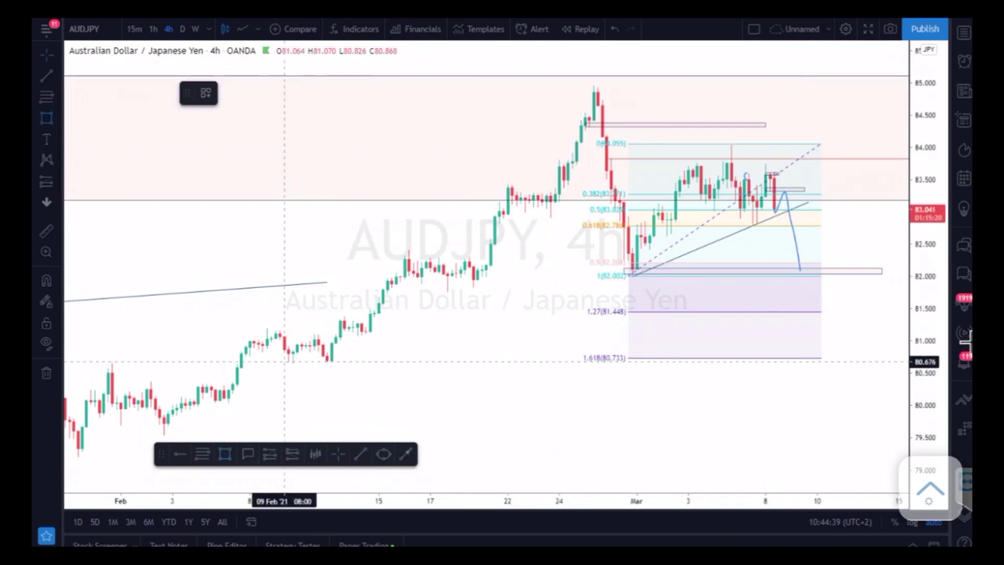
click(280, 360)
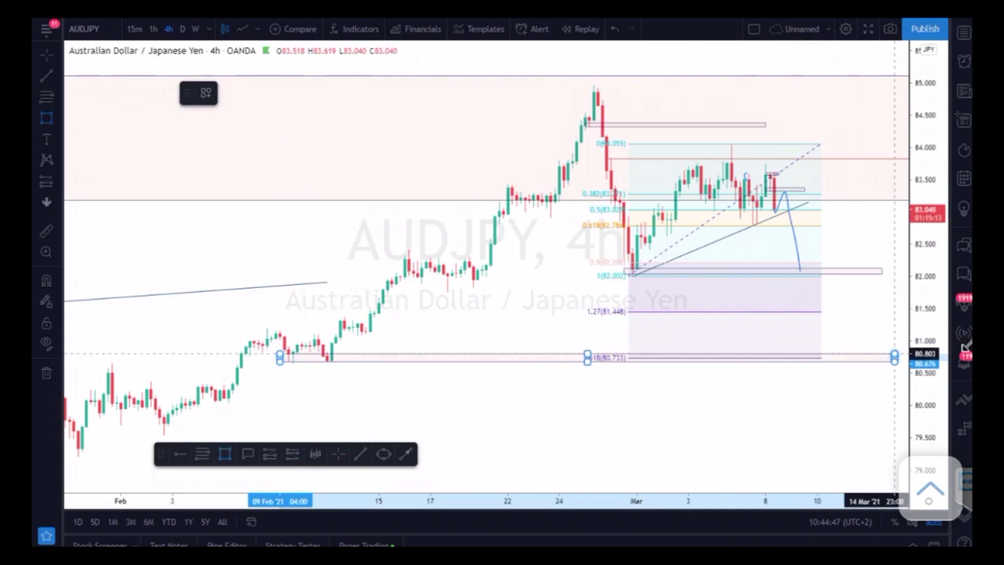
click(895, 354)
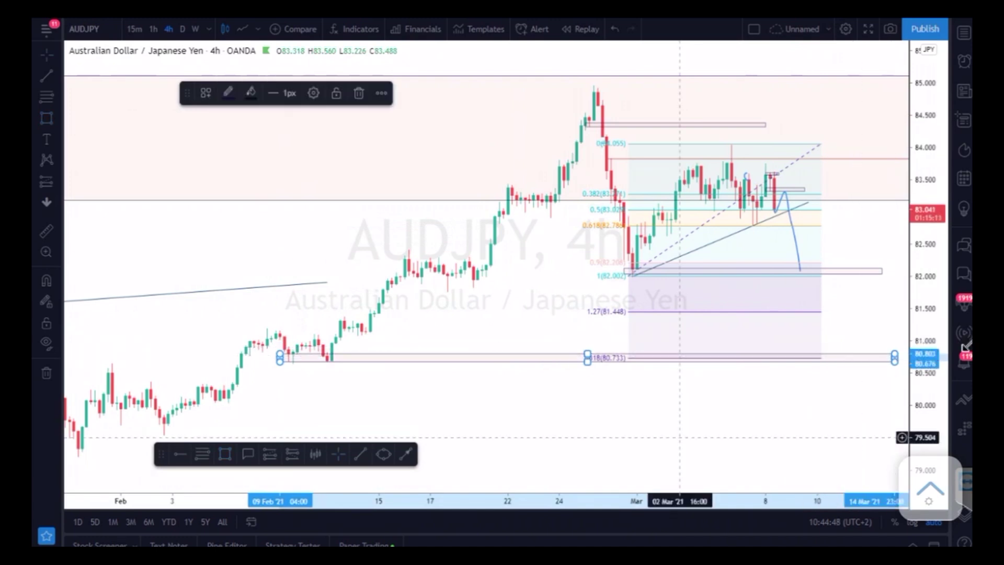
click(680, 437)
- Brush a rising curve along the February rally from the zone at about 80.7 to about 84.41, and undo it
click(47, 118)
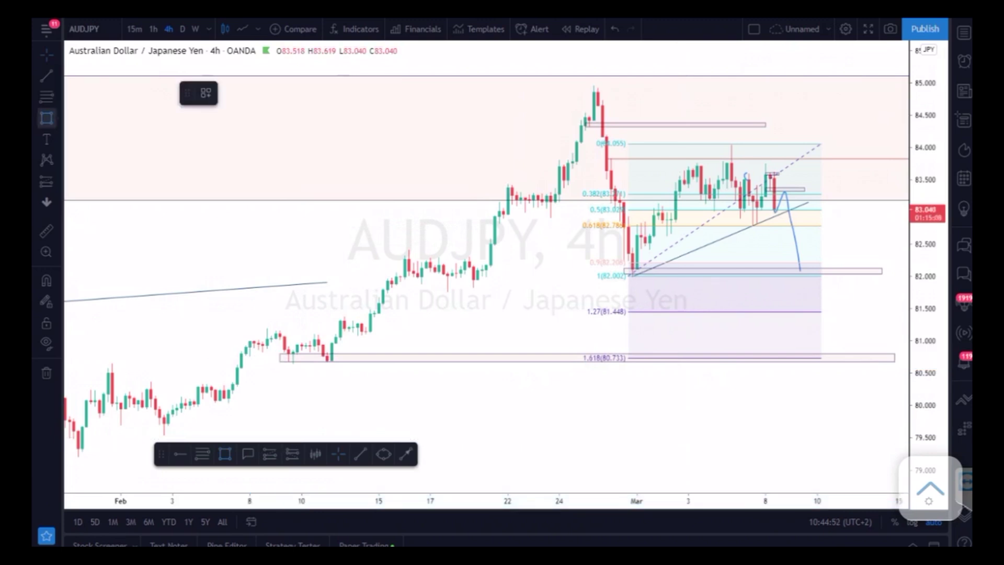
click(58, 119)
click(94, 118)
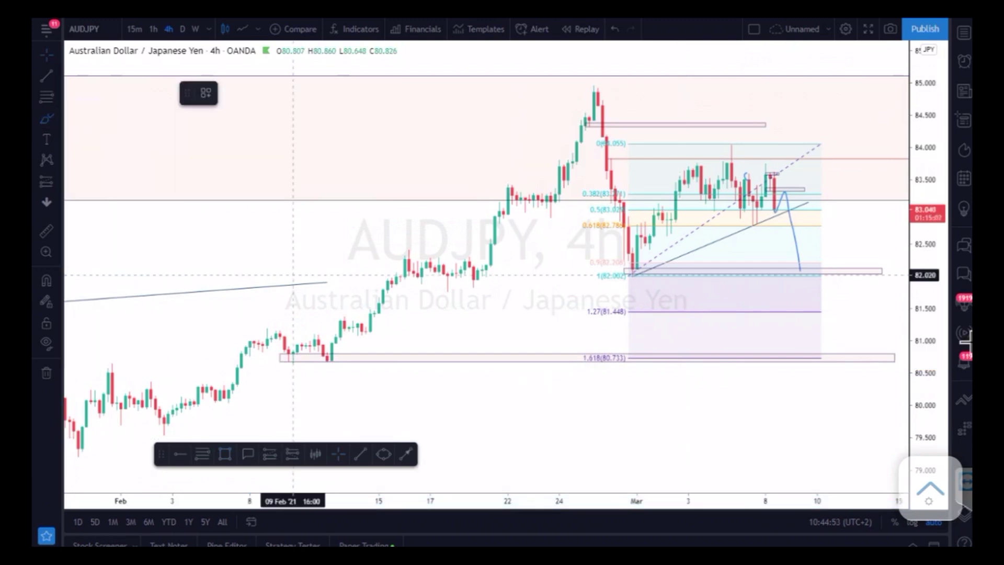
drag(327, 357, 577, 121)
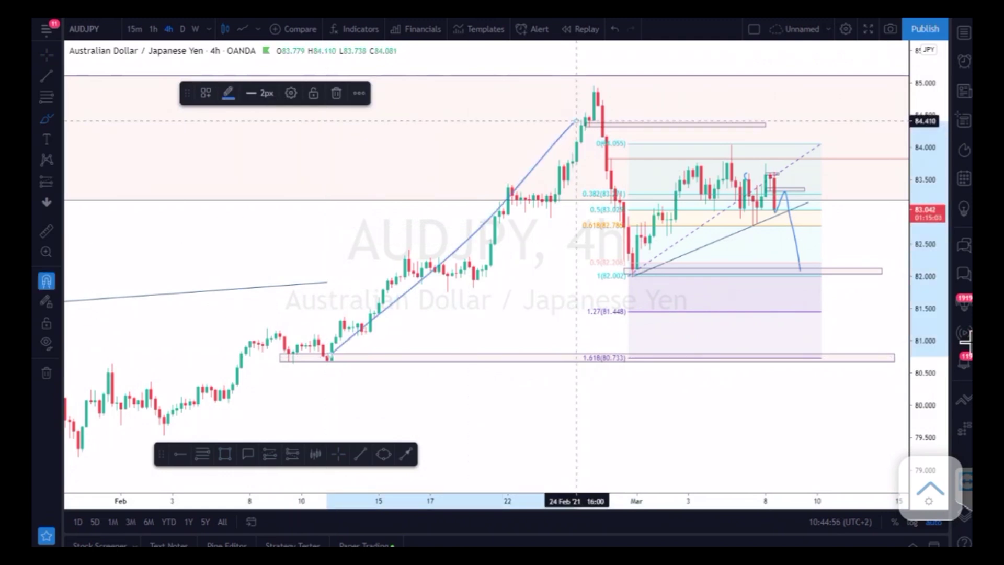
key(ctrl+z)
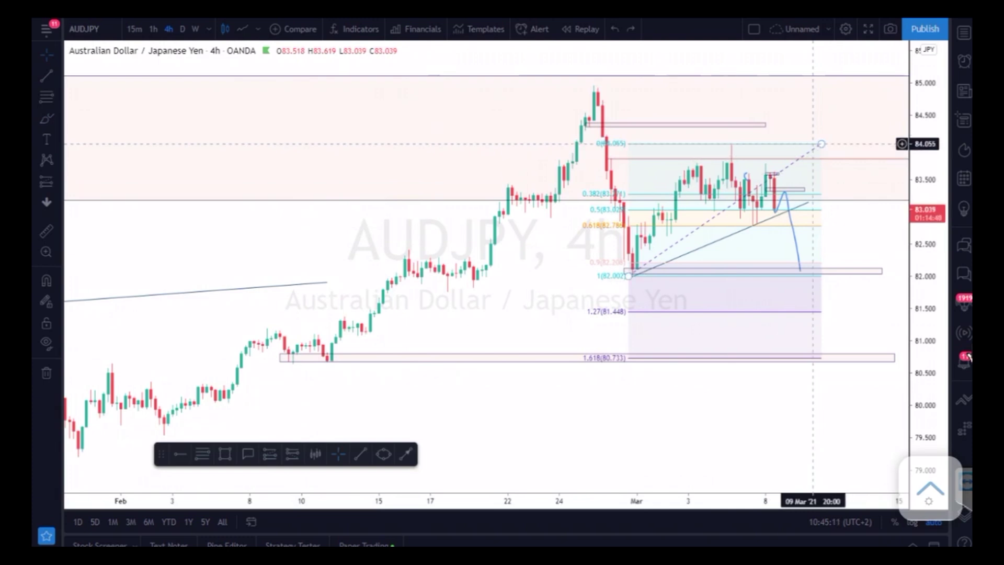
- Delete the Fib retracement and the brushed rise-and-fall projection beside the latest candles
click(817, 148)
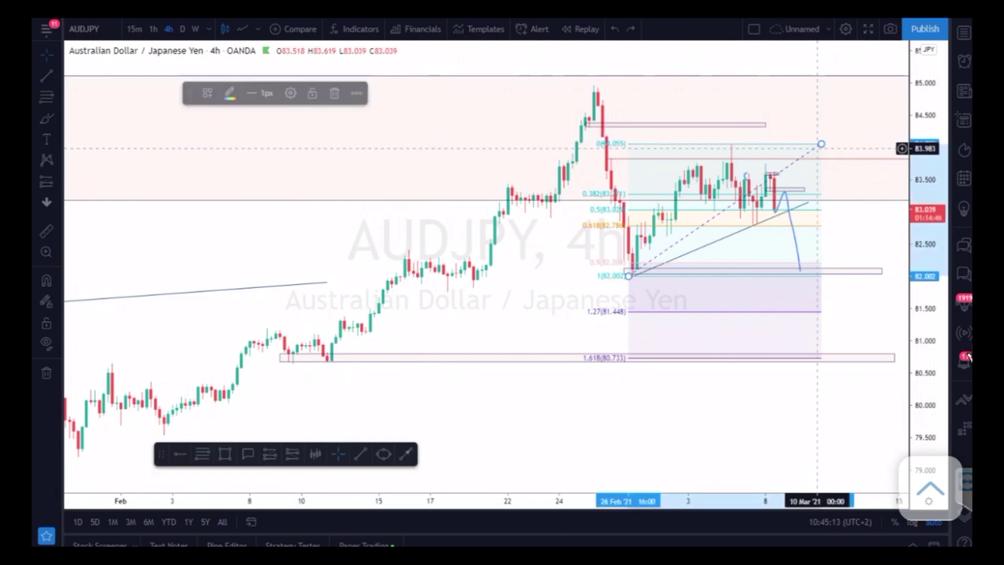
key(Delete)
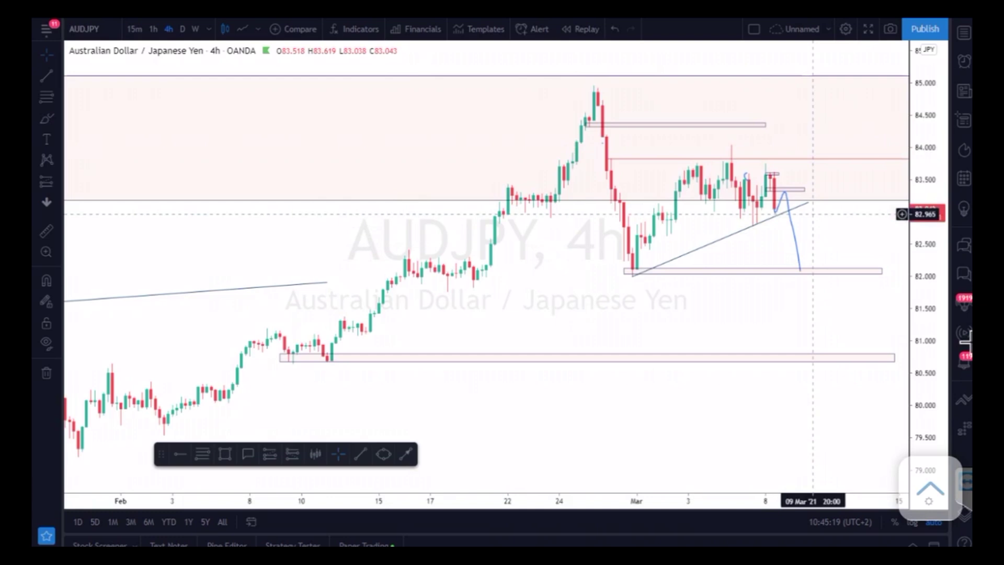
click(797, 236)
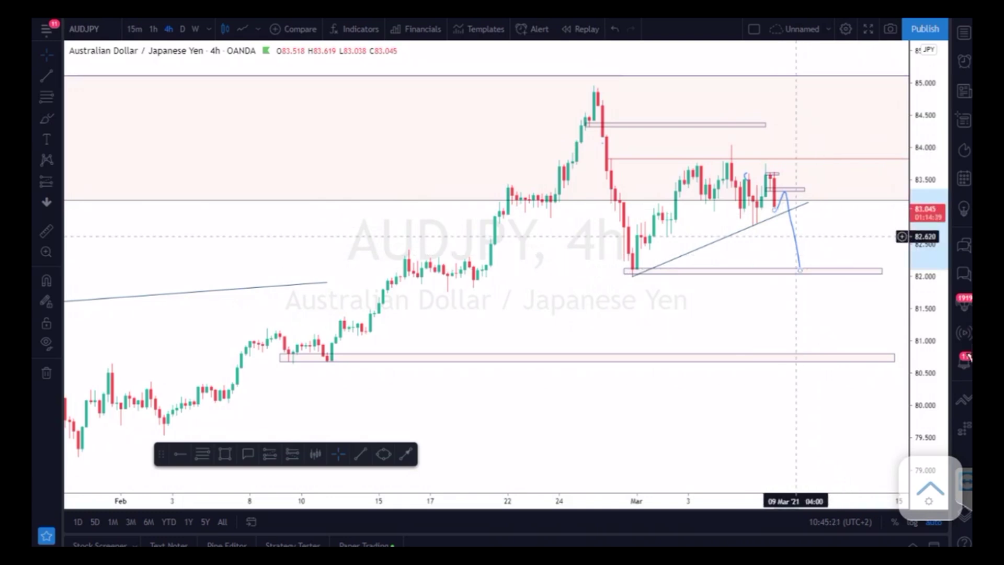
key(Delete)
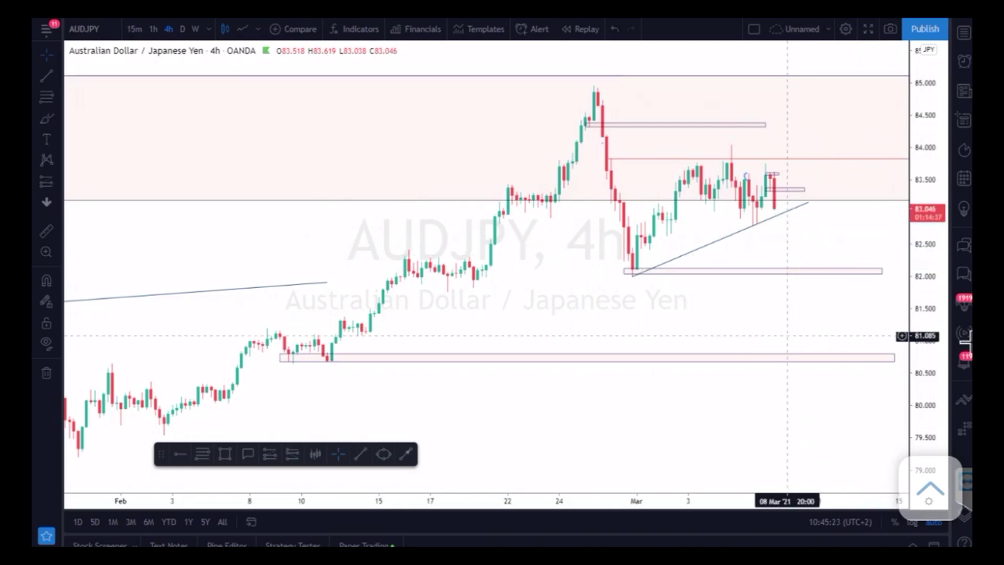